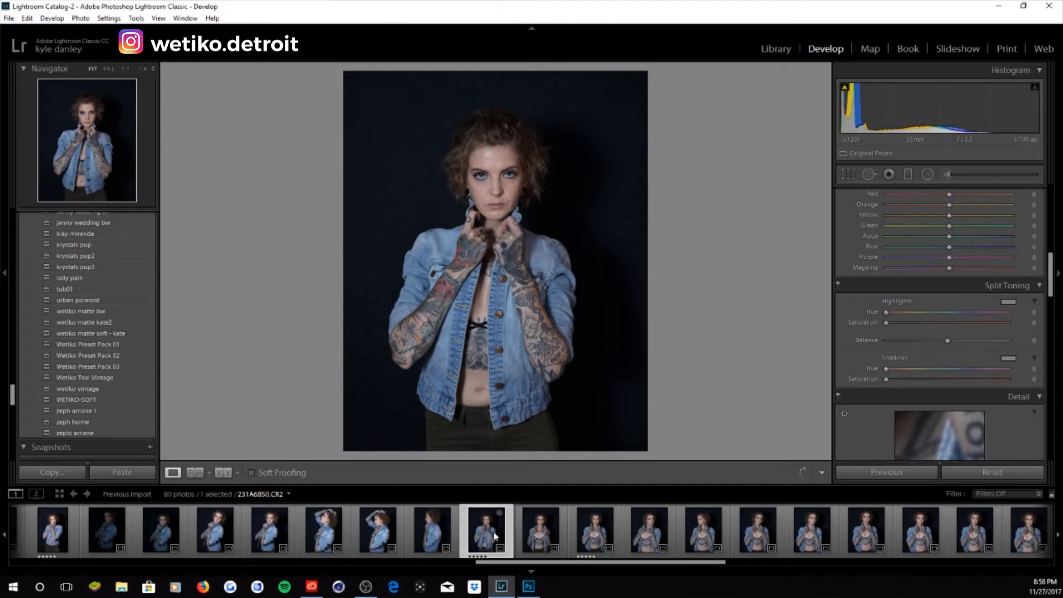
Apply the Wetiko Preset Pack 02 preset to photo 231A6842.CR2 and set its white balance temperature to 5439
left_click(49, 533)
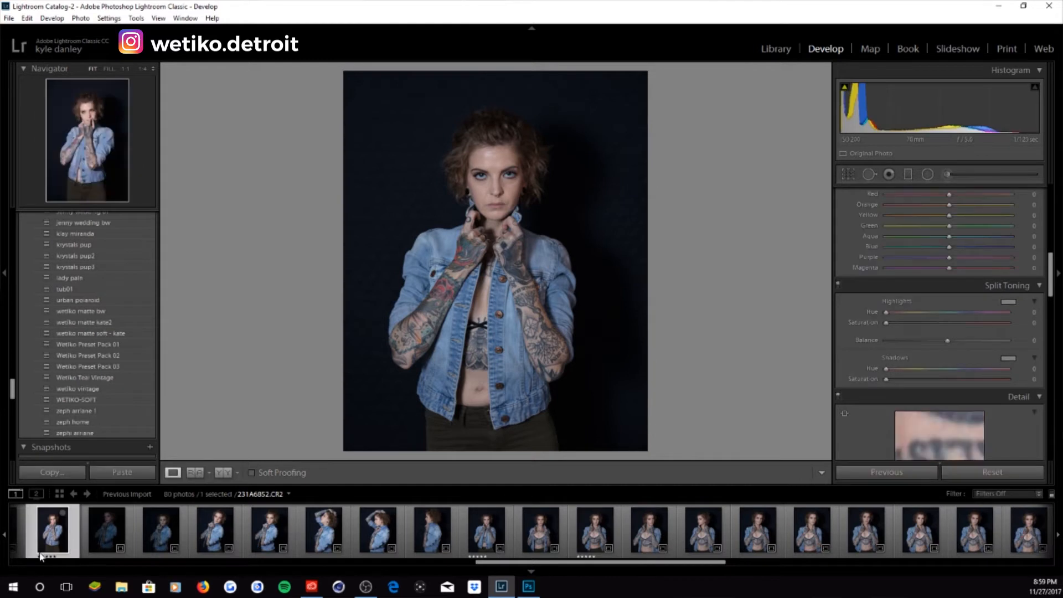
left_click_drag(630, 557, 559, 564)
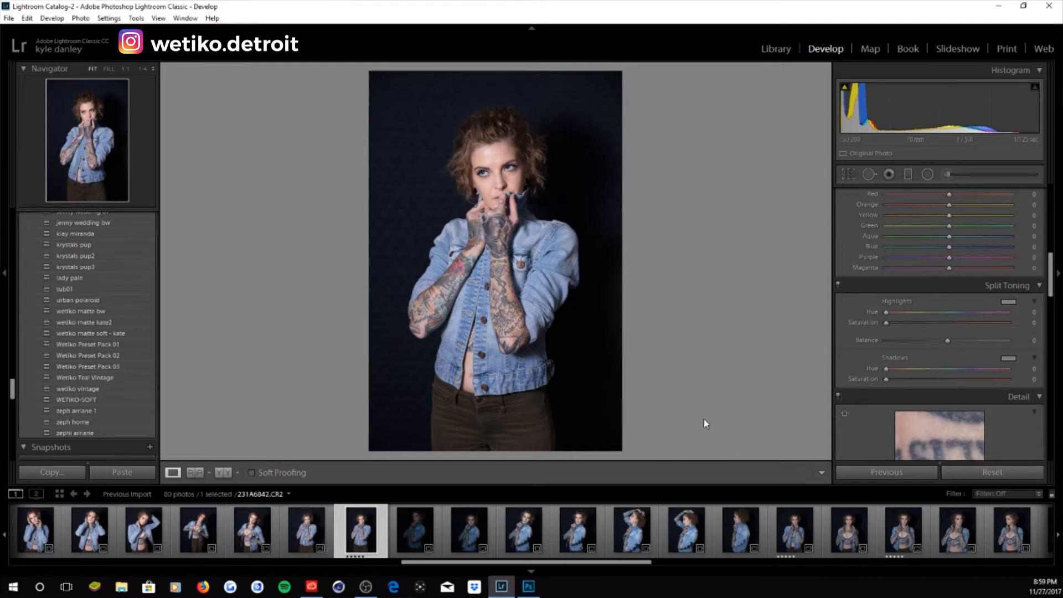
scroll(899, 348, "up", 2)
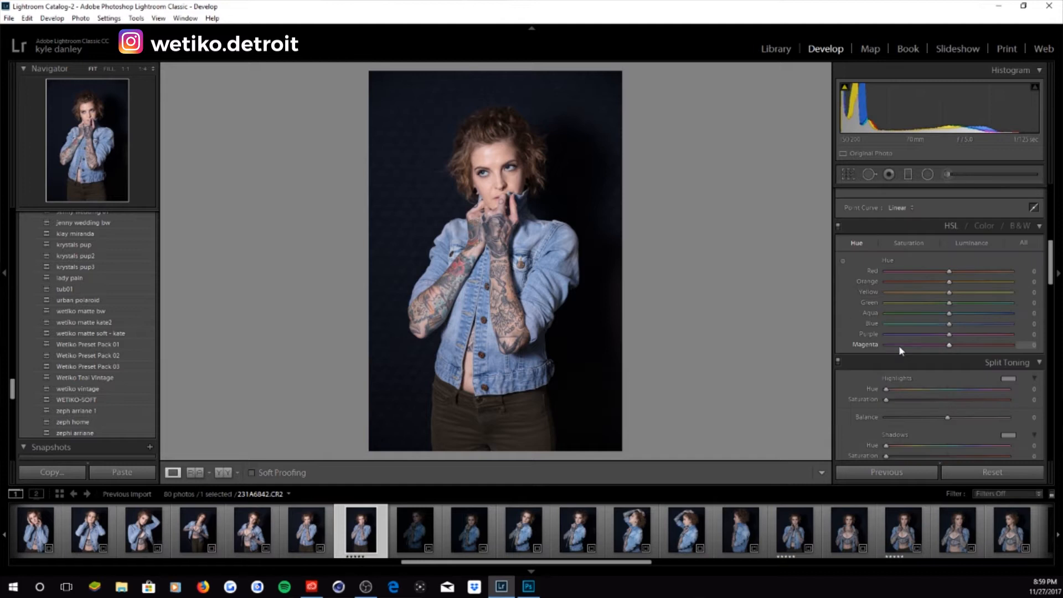
scroll(899, 344, "up", 8)
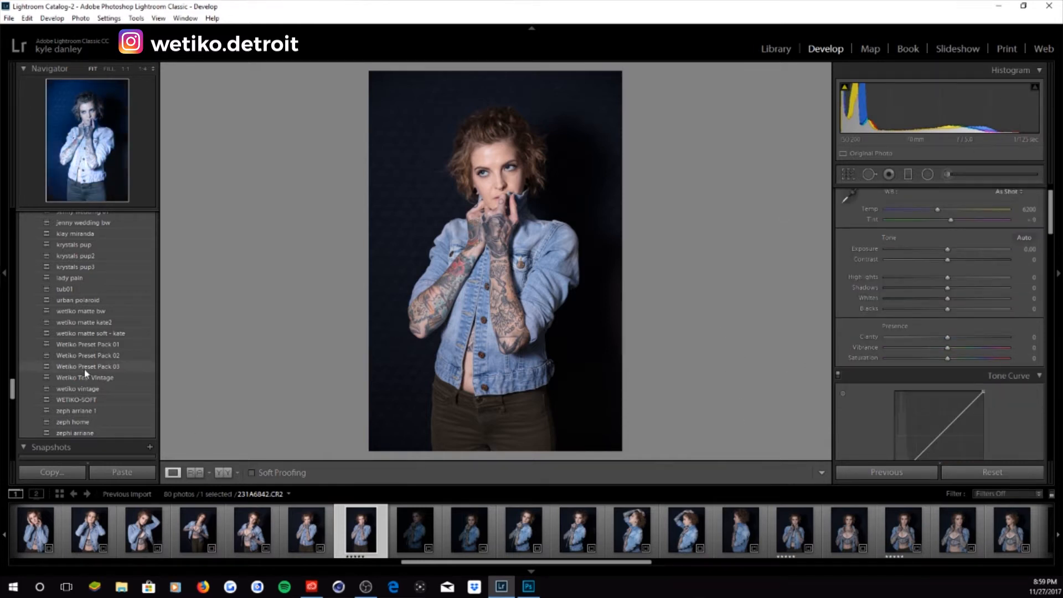
left_click(103, 356)
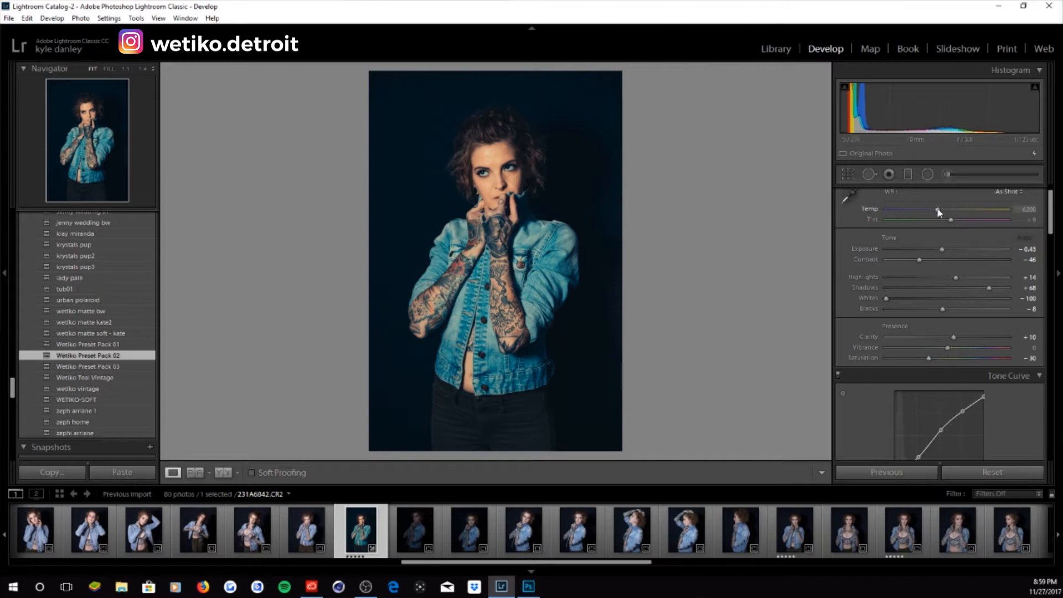
left_click_drag(938, 213, 936, 213)
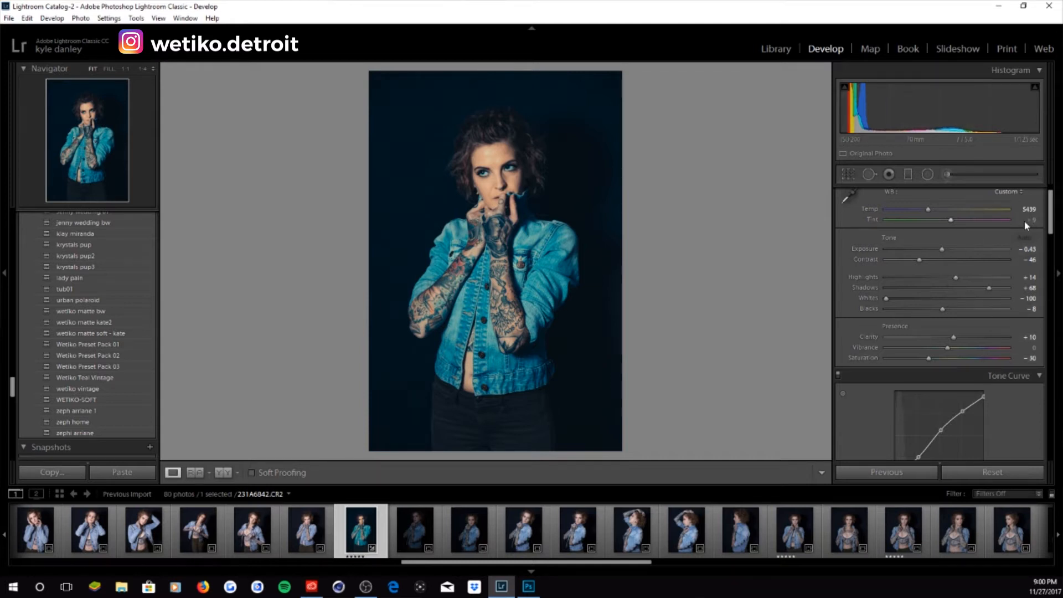
Review the preset's HSL saturation, split toning, grain and camera calibration settings
left_click_drag(1051, 220, 1052, 265)
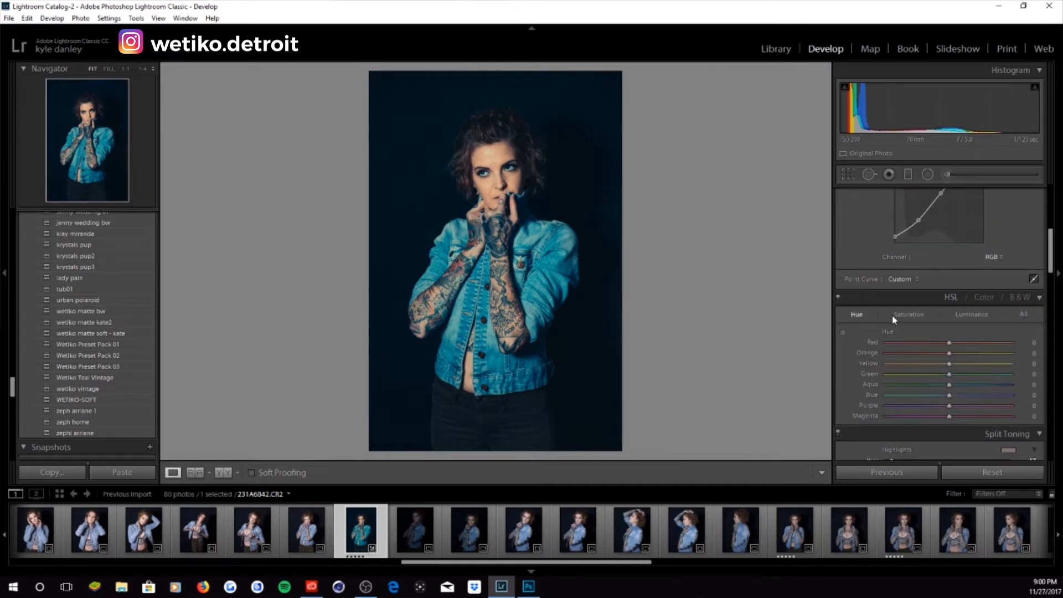
left_click(907, 316)
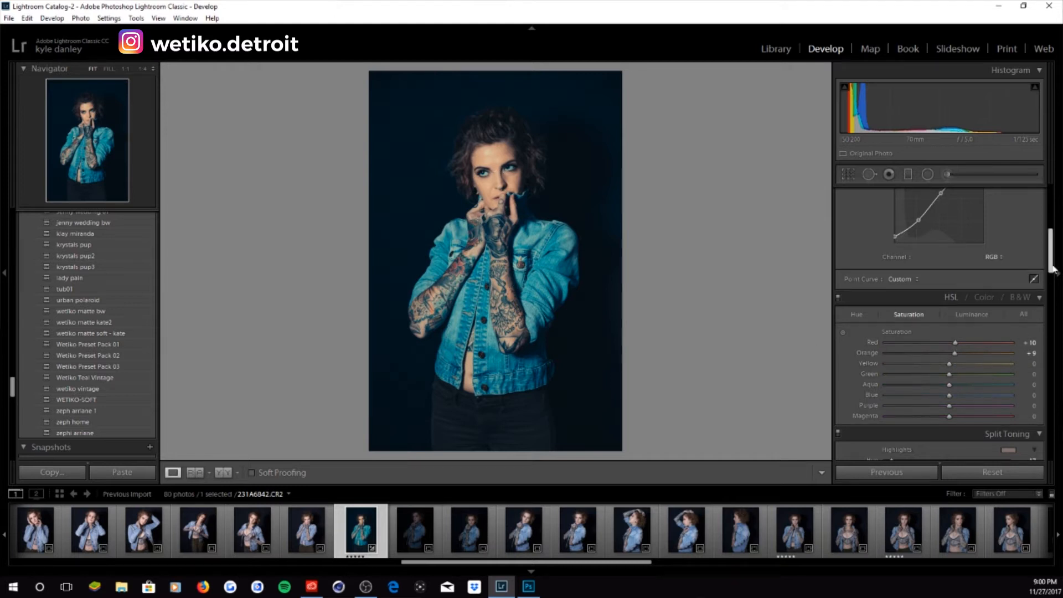
scroll(1048, 274, "down", 2)
left_click_drag(1048, 274, 1047, 302)
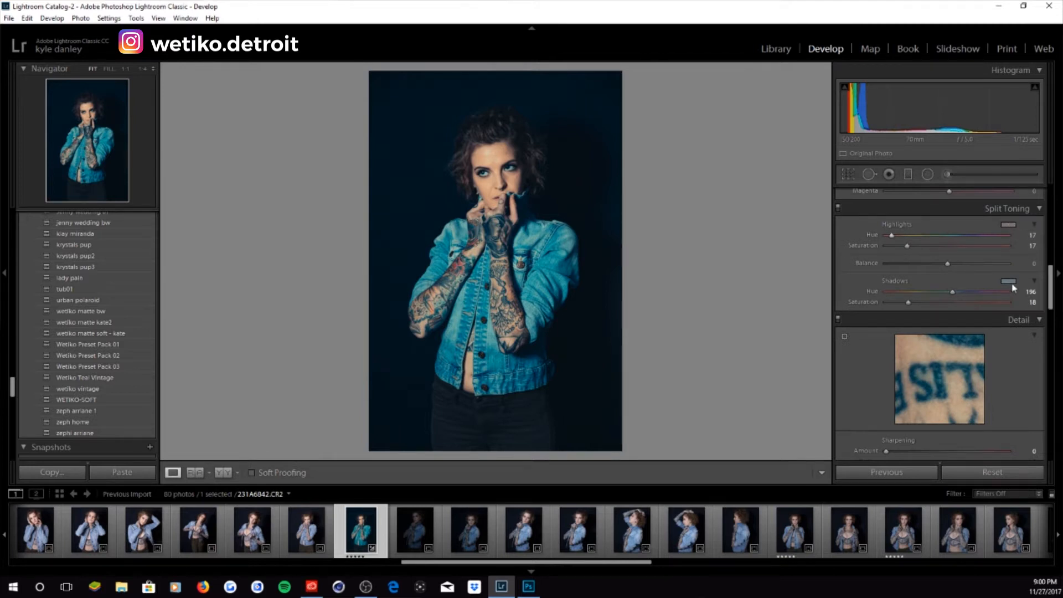
left_click_drag(1054, 293, 1046, 372)
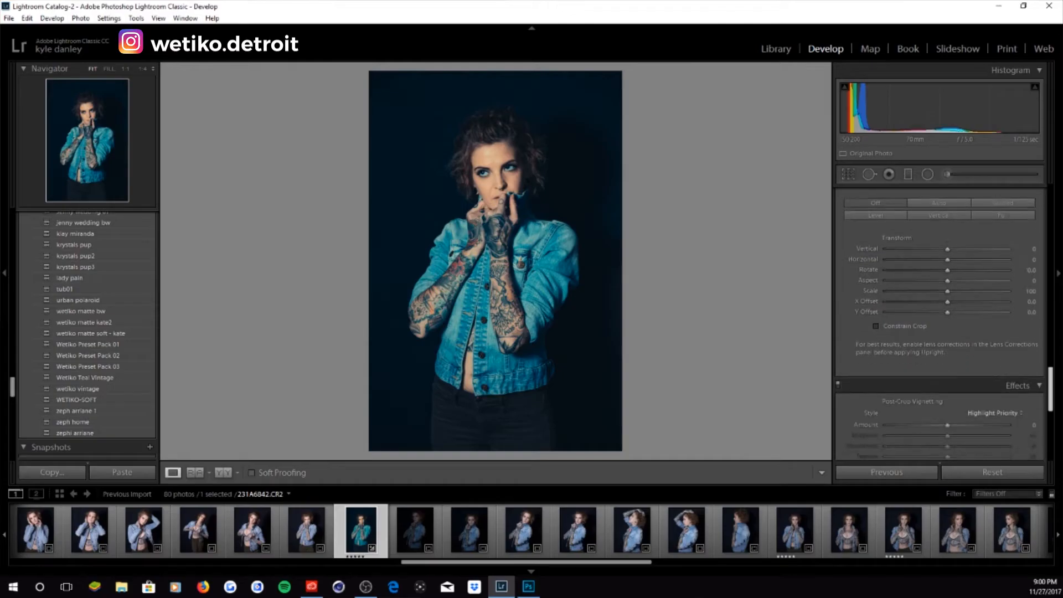
left_click_drag(1046, 396, 1049, 418)
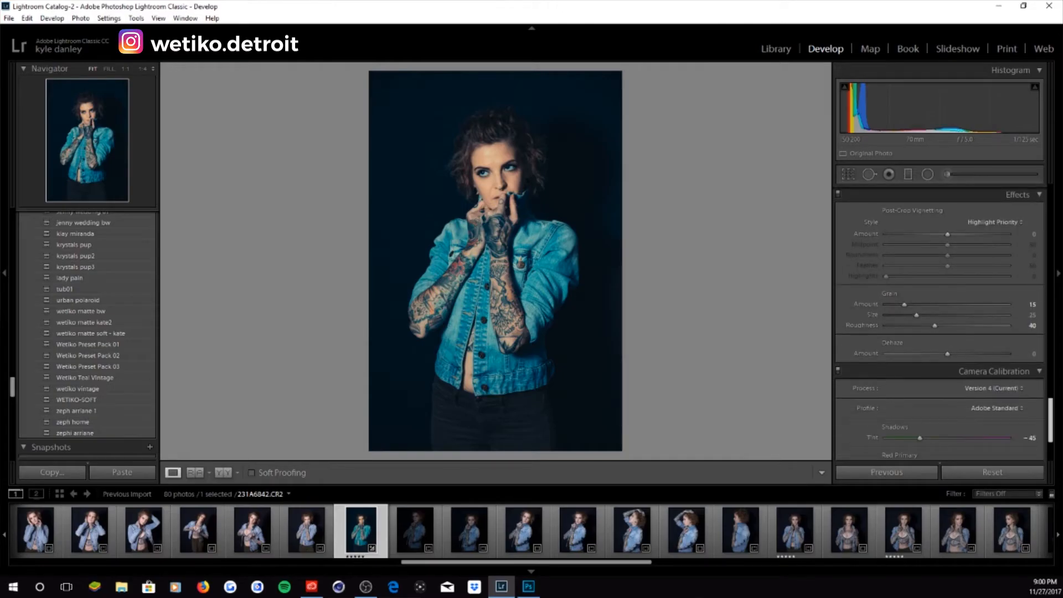
left_click_drag(1049, 418, 1049, 436)
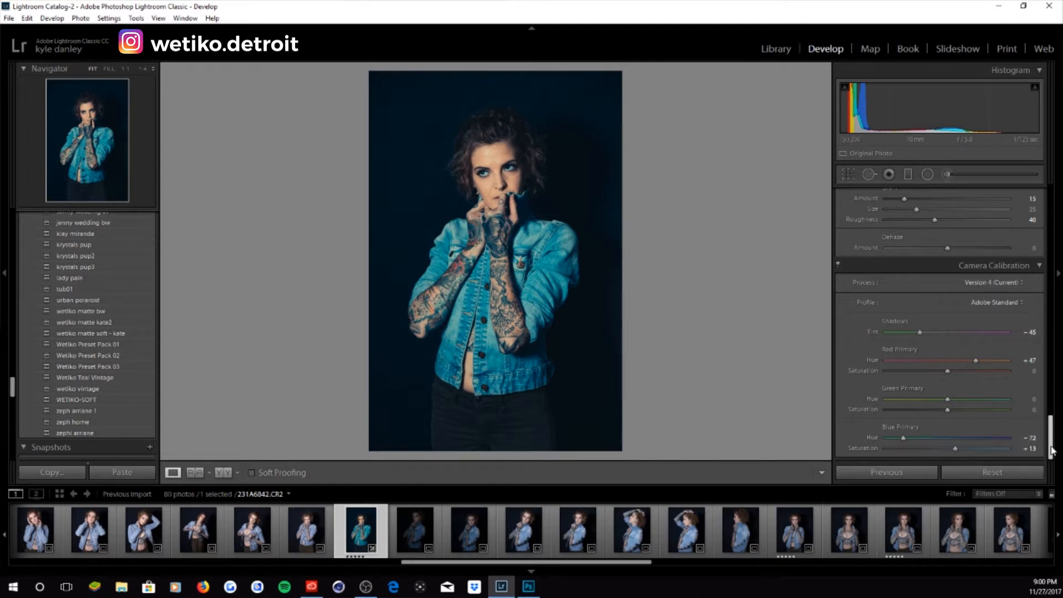
Set the photo's exposure to −0.63 and highlights to +34
left_click_drag(1052, 452, 1052, 210)
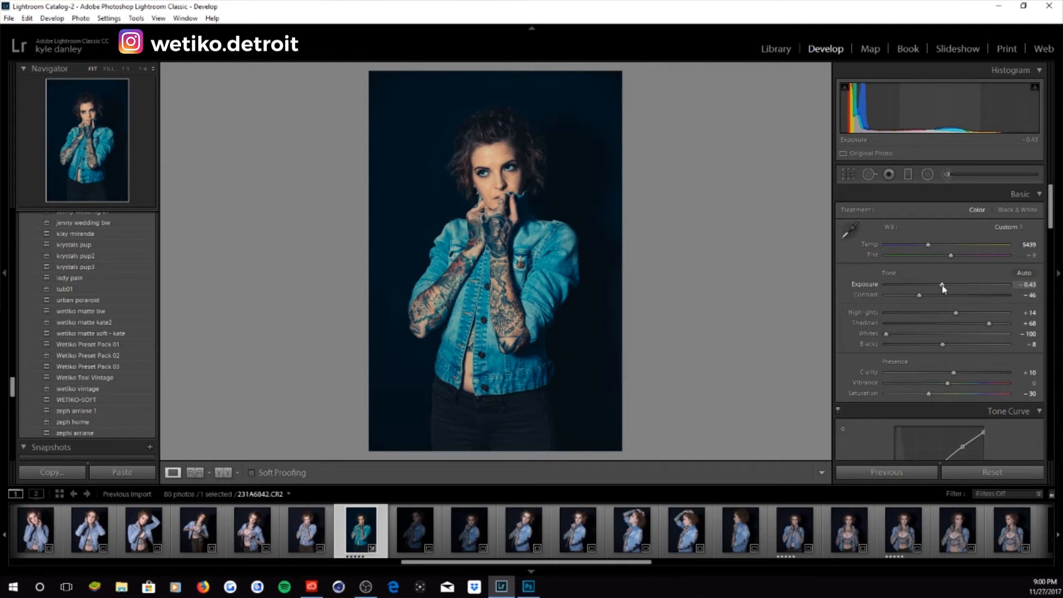
left_click_drag(942, 287, 941, 287)
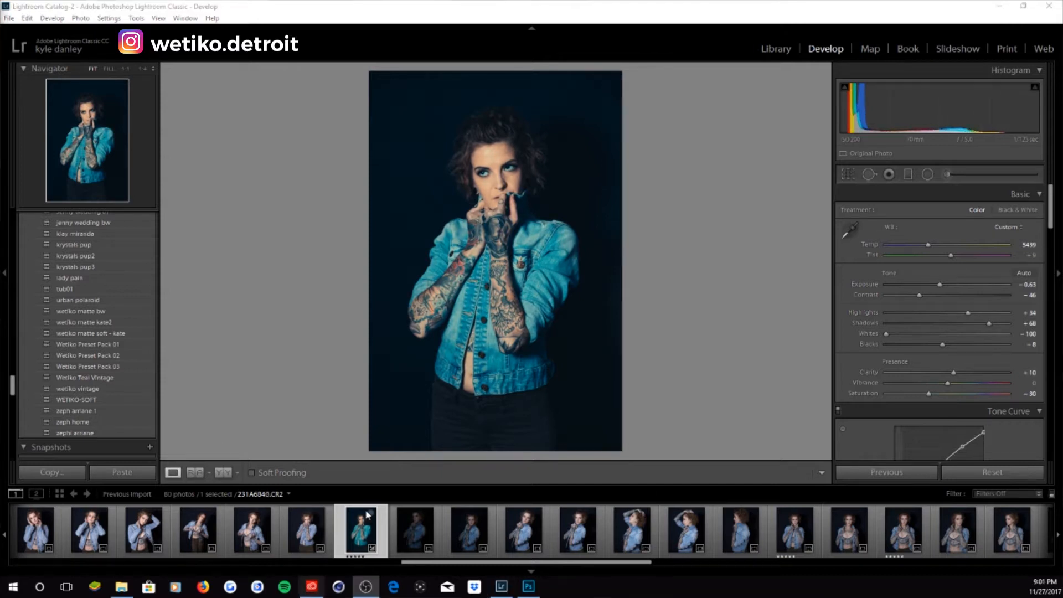
Send the adjusted photo to Adobe Photoshop CC 2018 for editing and duplicate its Background layer
right_click(361, 529)
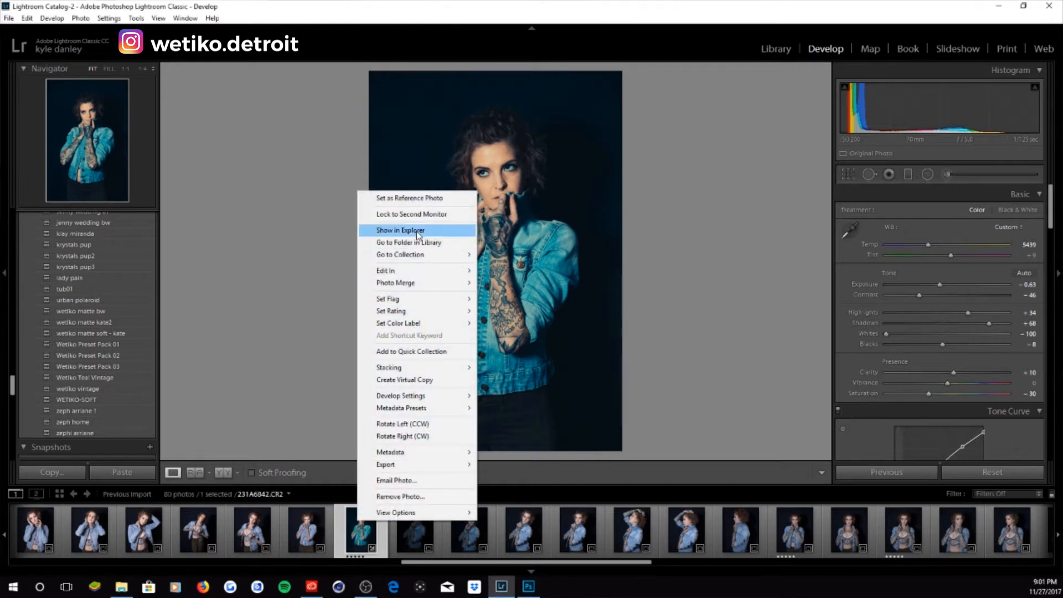
mouse_move(424, 271)
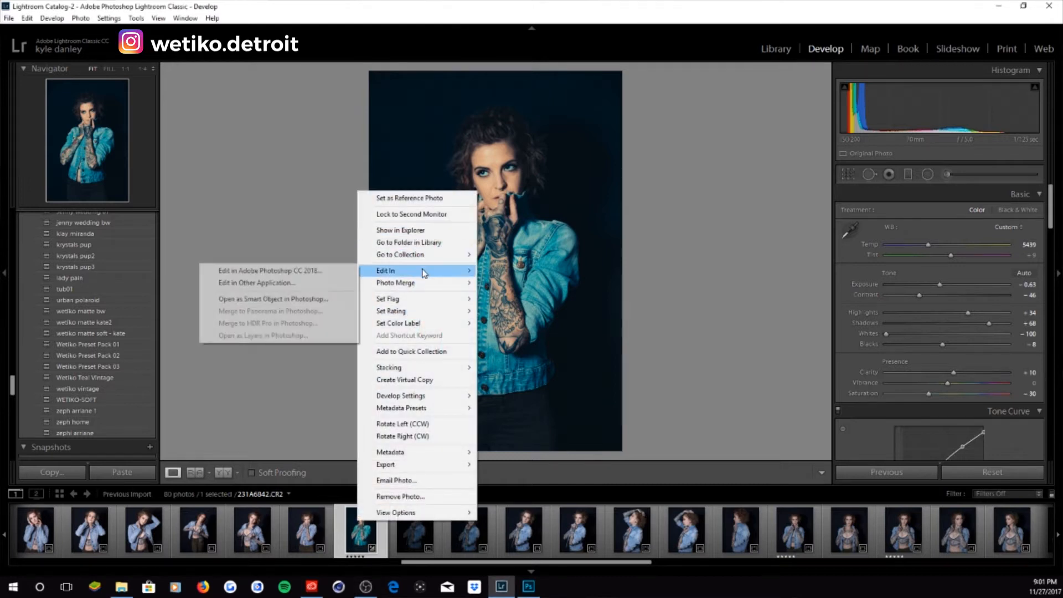
left_click(283, 271)
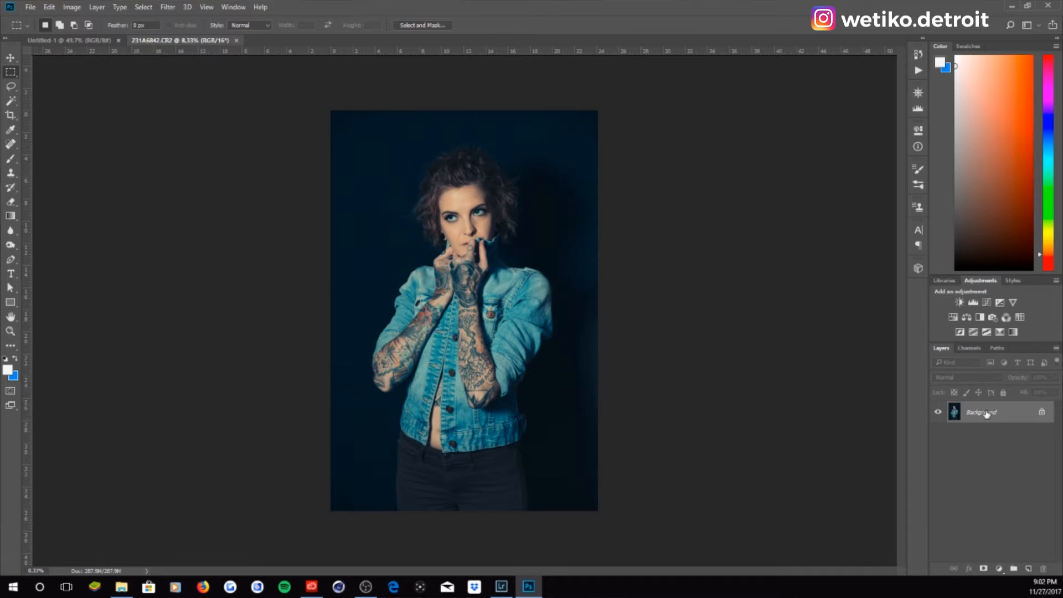
left_click_drag(981, 416, 1028, 568)
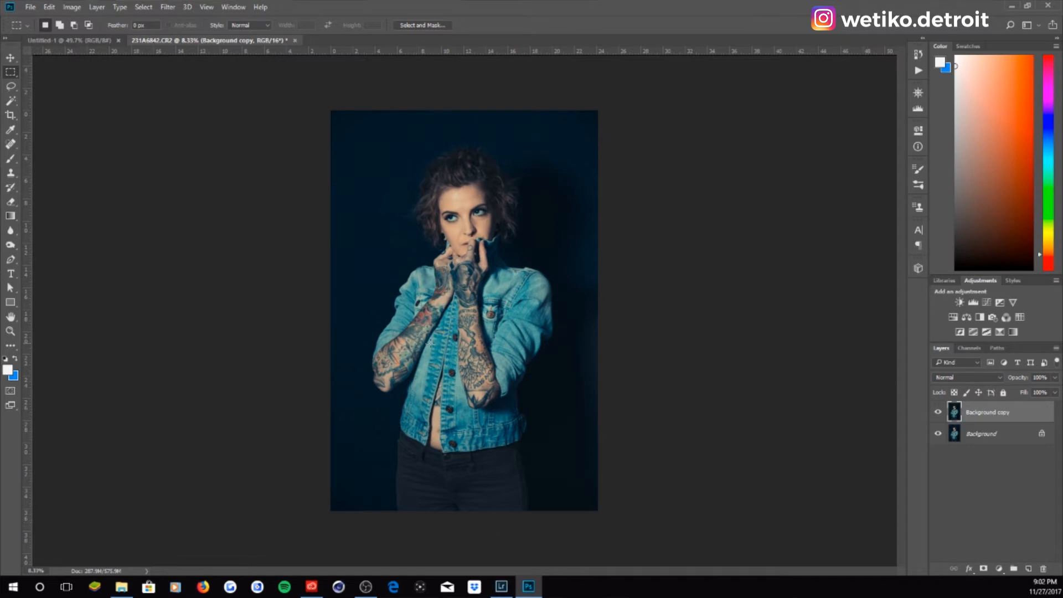
Run the Frequency Separation action on the duplicated background layer
left_click(918, 94)
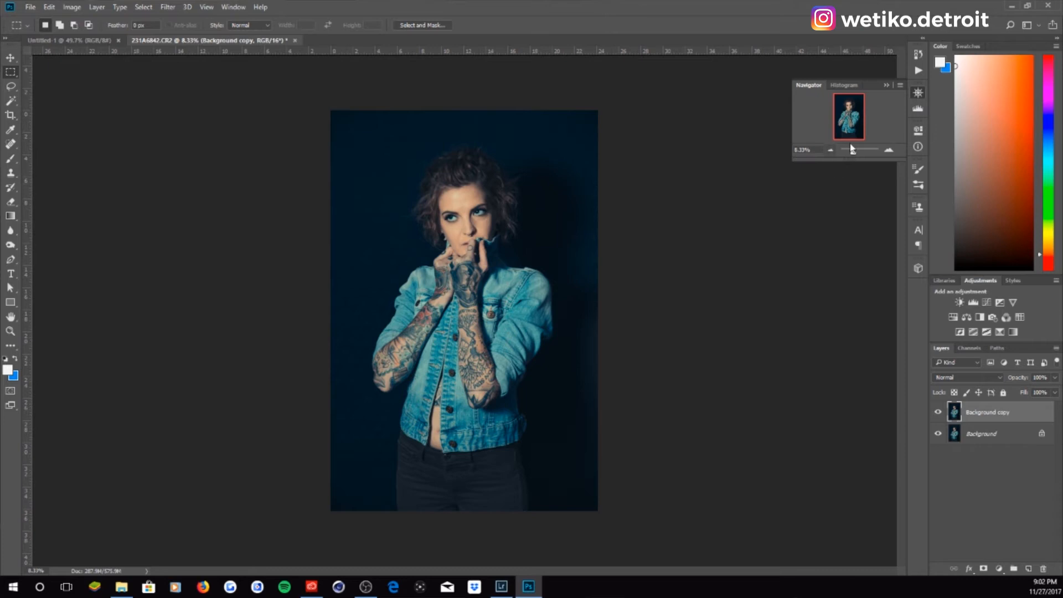
left_click_drag(855, 153, 857, 153)
left_click_drag(846, 117, 847, 104)
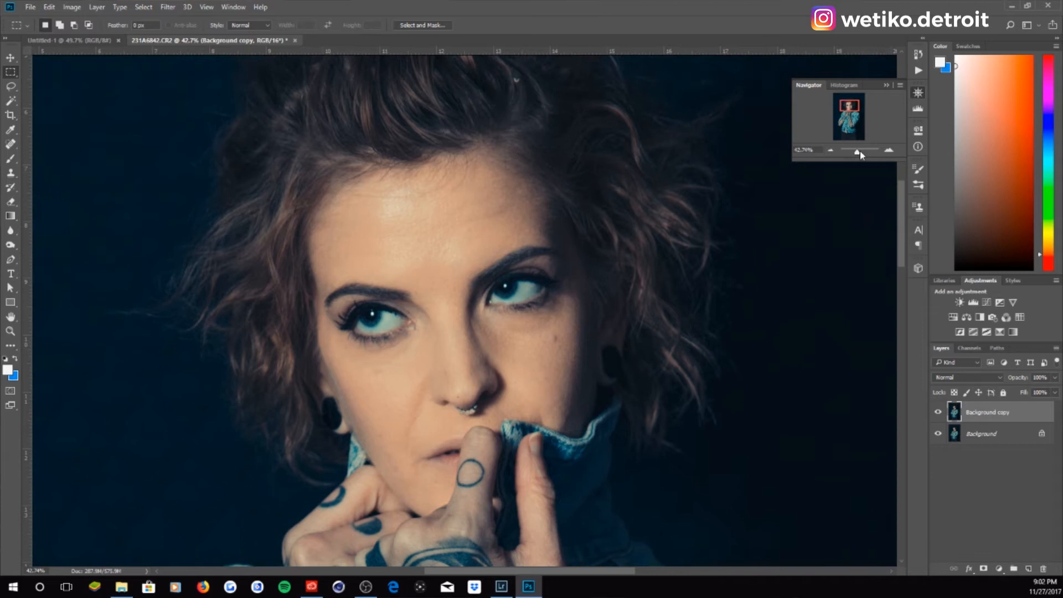
left_click_drag(856, 153, 853, 110)
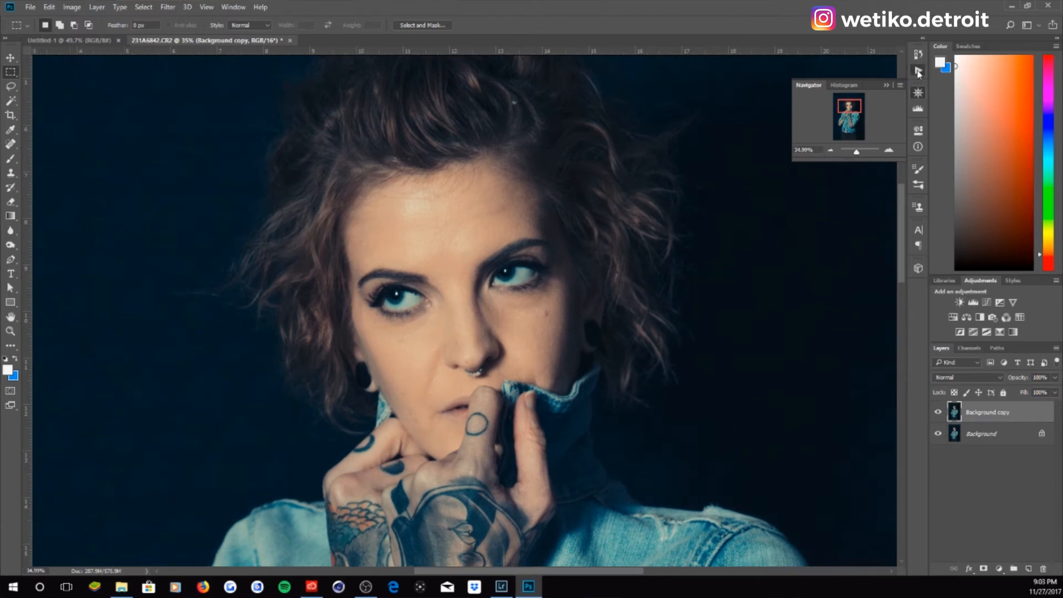
left_click(918, 71)
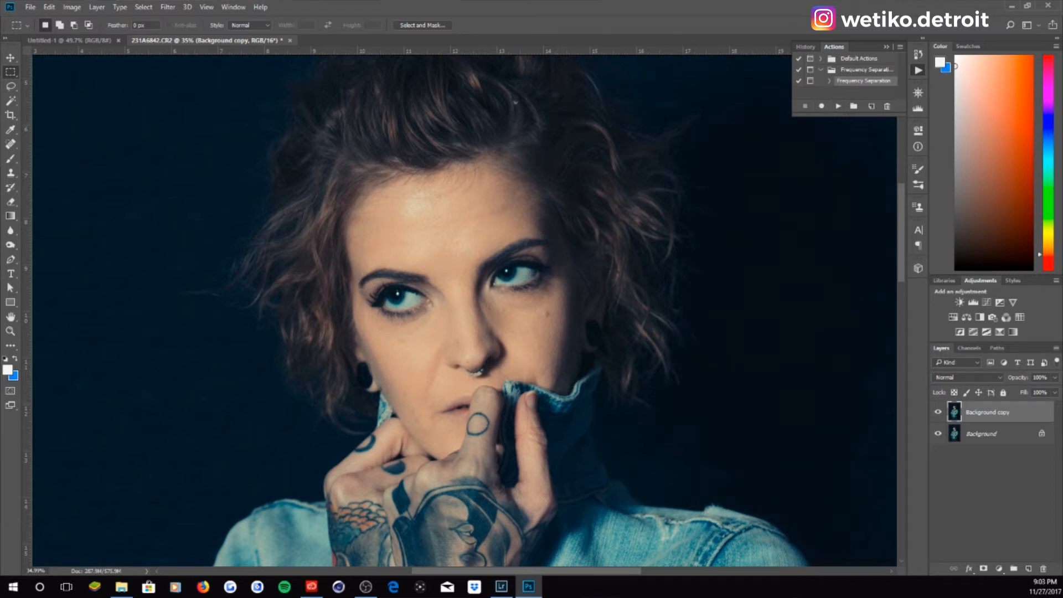
left_click(837, 106)
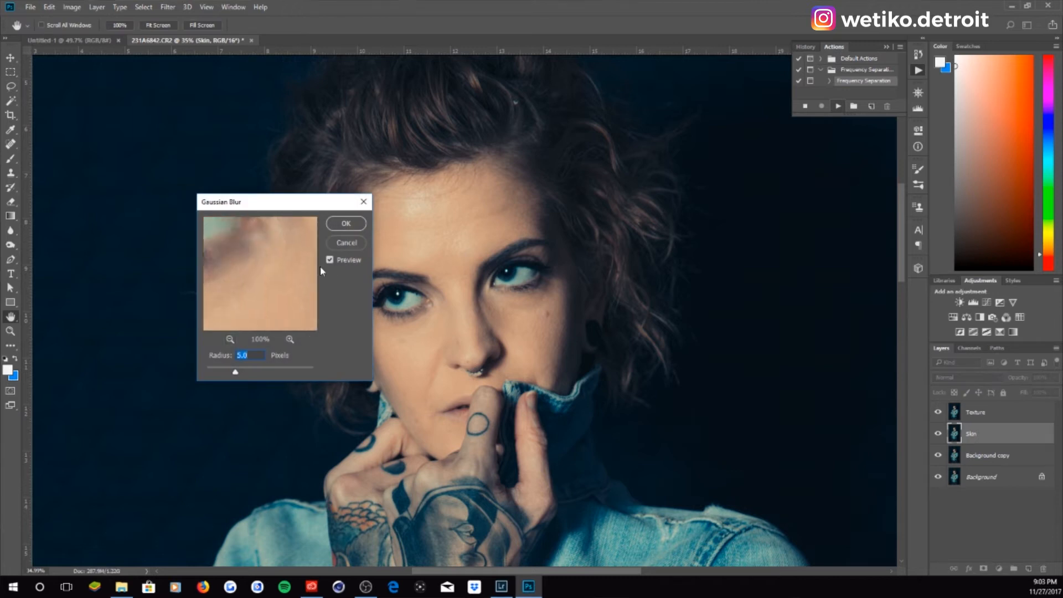
Check the skin in the blur preview, apply a 5.0-pixel Gaussian Blur to the Skin layer, and accept the action's Apply Image and group settings
left_click_drag(231, 304, 277, 292)
left_click_drag(245, 255, 279, 294)
left_click_drag(252, 236, 218, 319)
left_click_drag(282, 260, 256, 310)
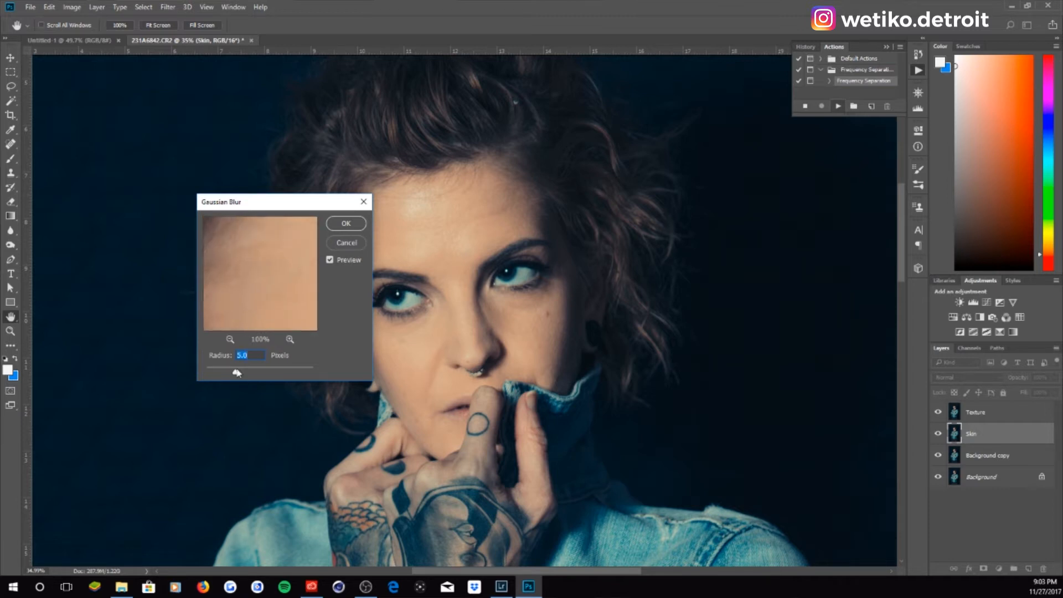
left_click_drag(250, 297, 272, 235)
left_click_drag(285, 302, 241, 224)
left_click_drag(297, 273, 211, 252)
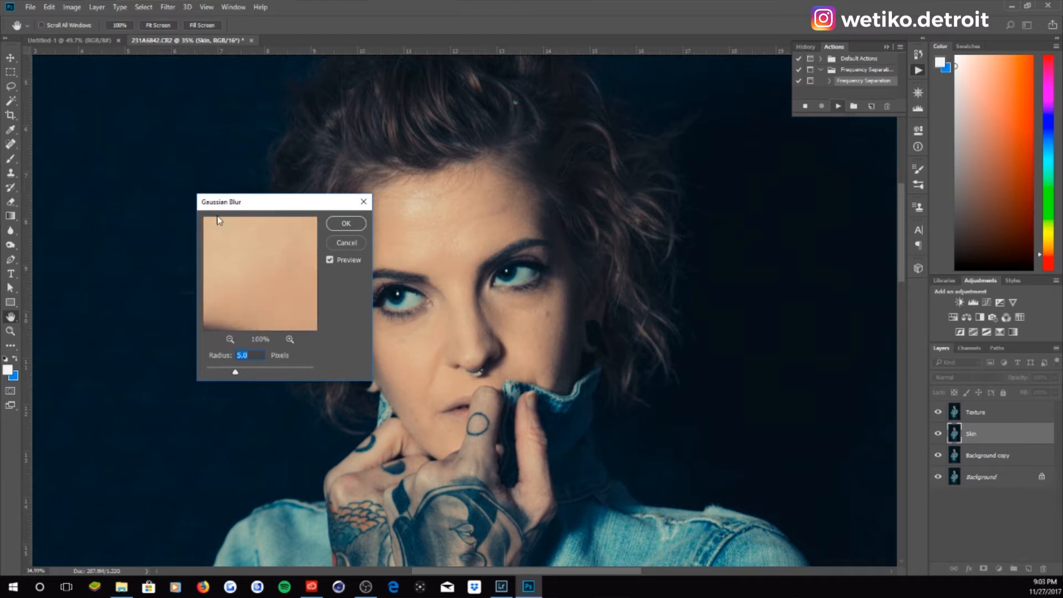
left_click_drag(250, 256, 281, 324)
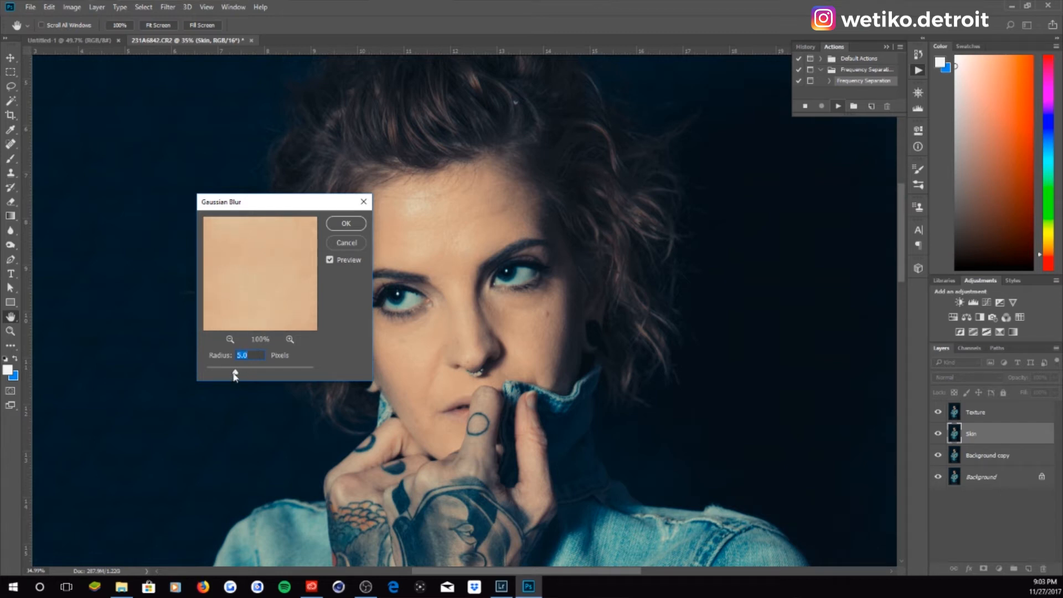
left_click(344, 224)
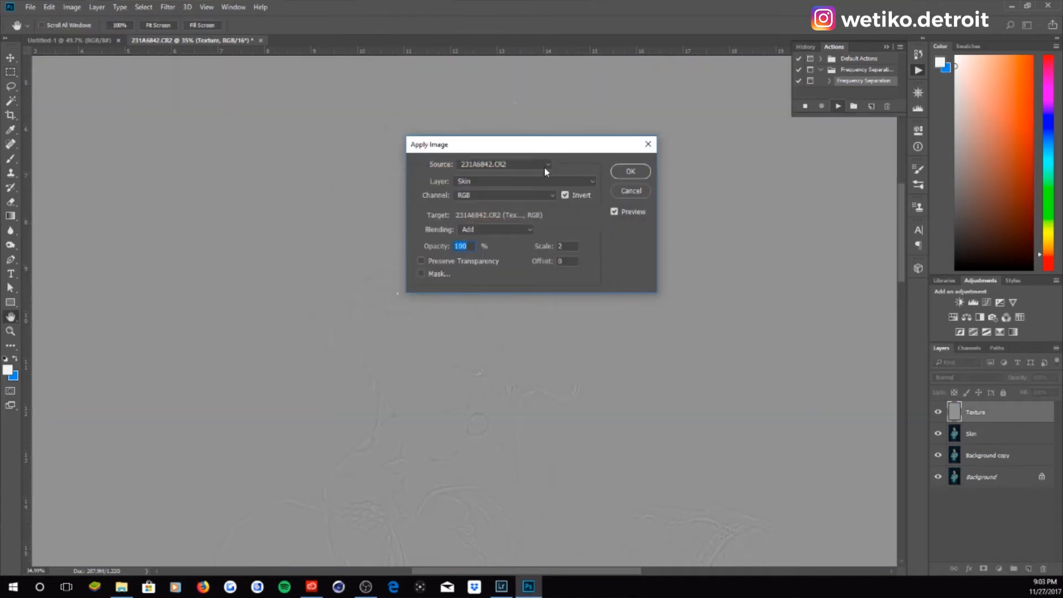
left_click(631, 172)
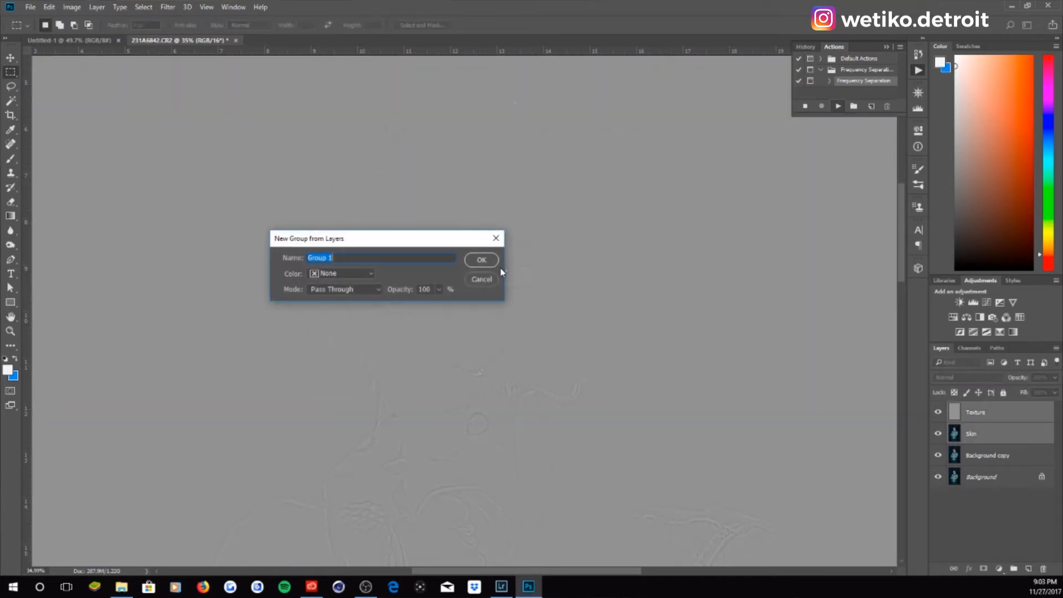
left_click(481, 260)
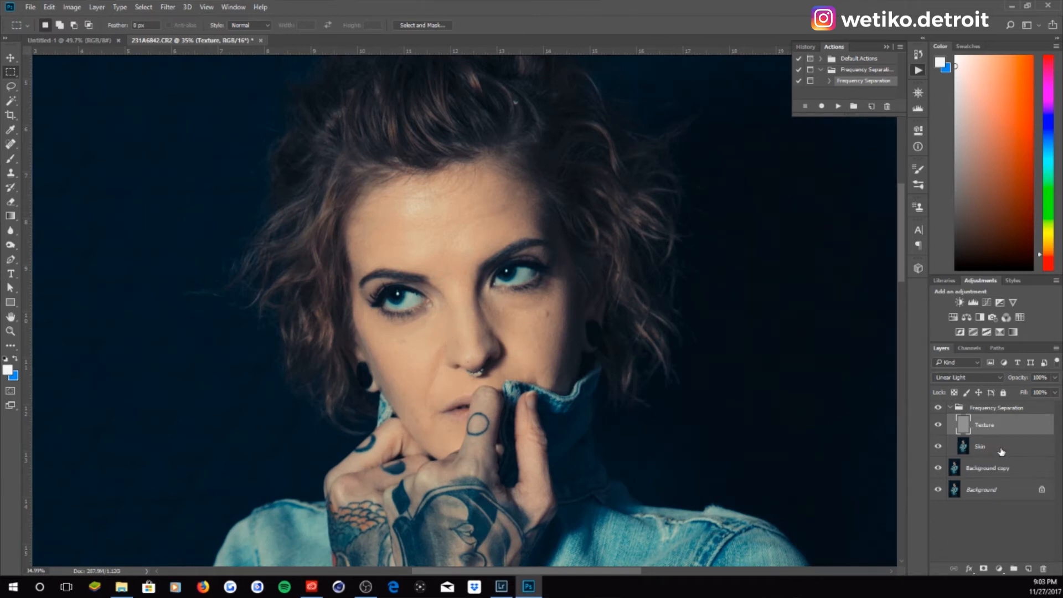
Compare what the Texture and Skin layers each contribute by hiding and showing them one at a time
left_click(938, 426)
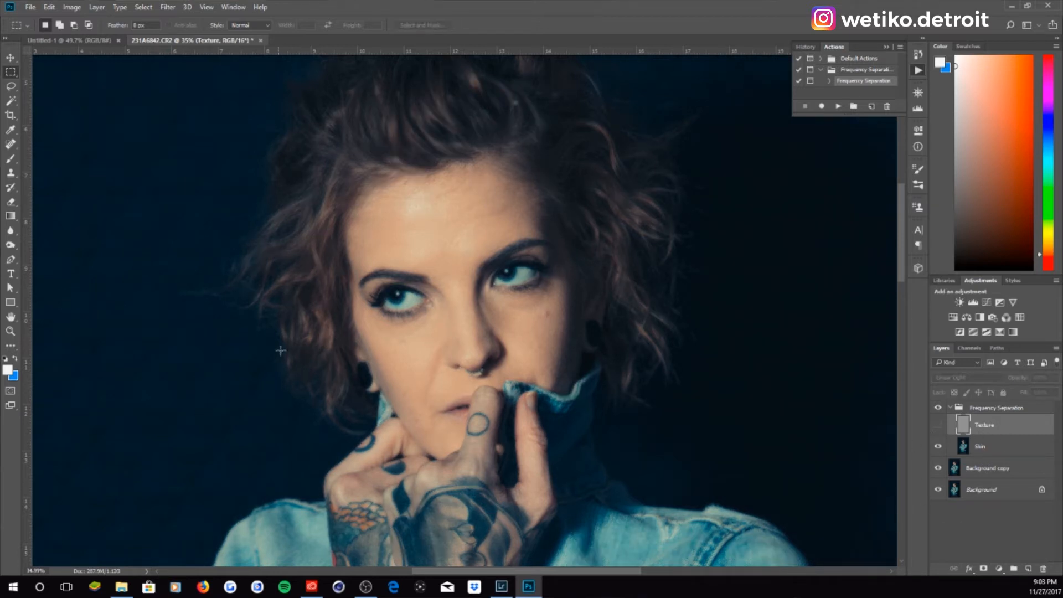
left_click(938, 426)
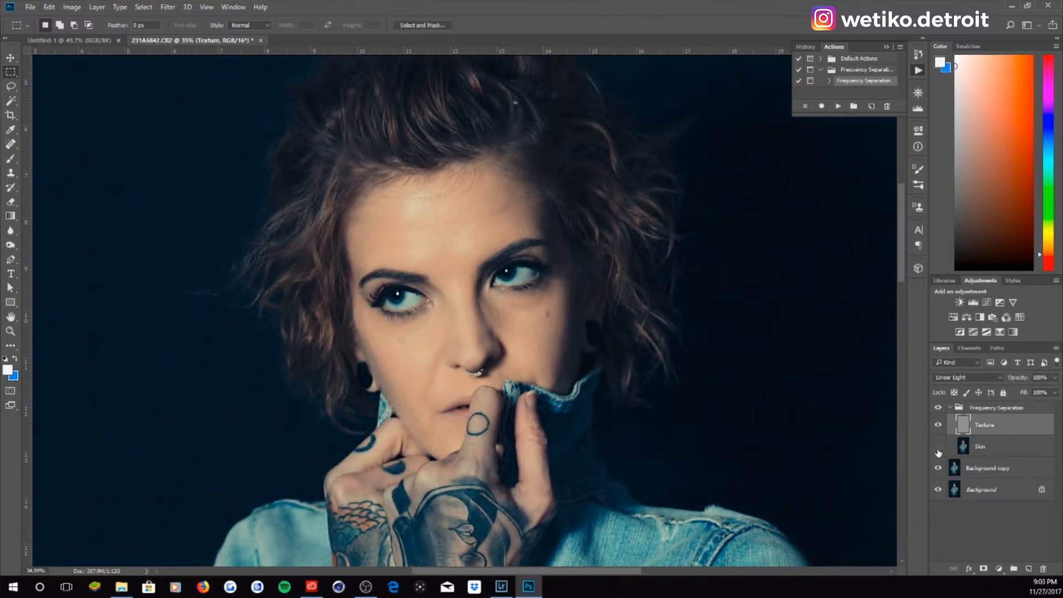
left_click(938, 448)
left_click(975, 447)
left_click(965, 431)
Hide the Texture layer to expose the blurred skin tones in a close-up of the face
left_click(918, 93)
left_click_drag(856, 152, 858, 153)
left_click_drag(850, 108, 849, 106)
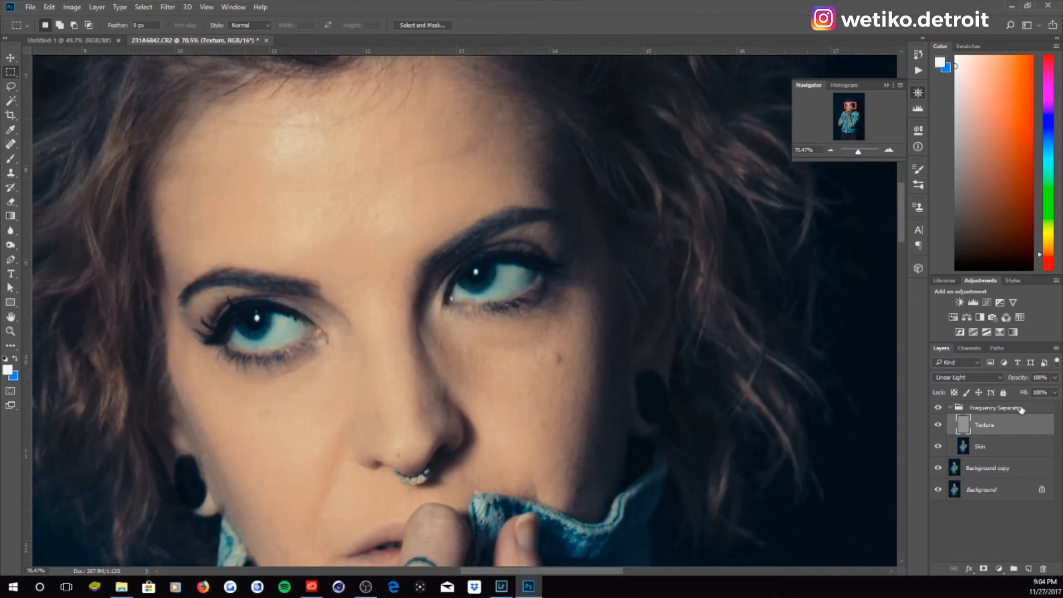
left_click(938, 425)
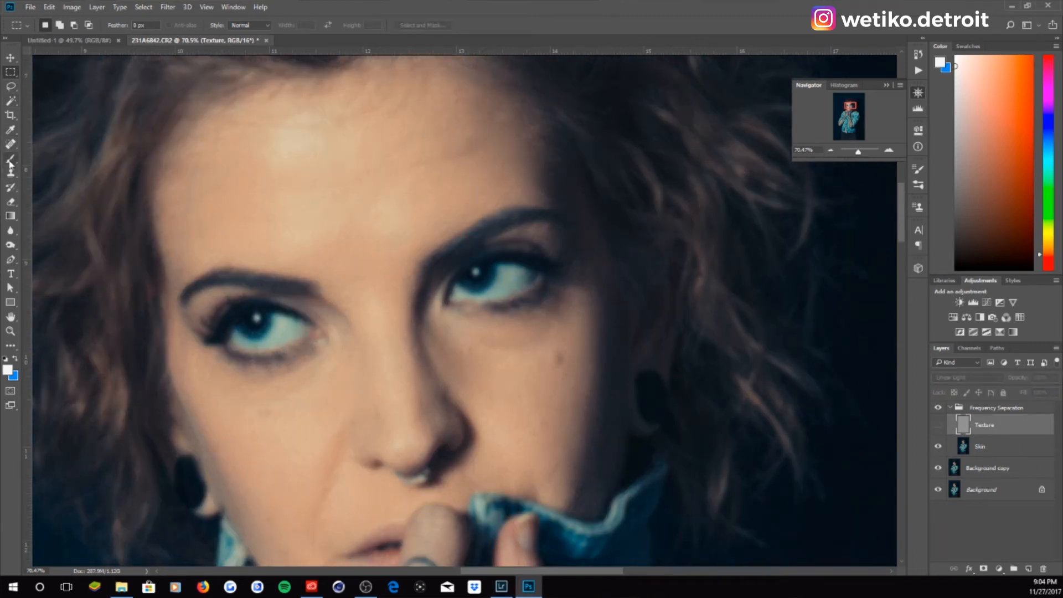
Outline the forehead above the eyebrows with the Lasso tool using a 30 px feather
left_click(10, 86)
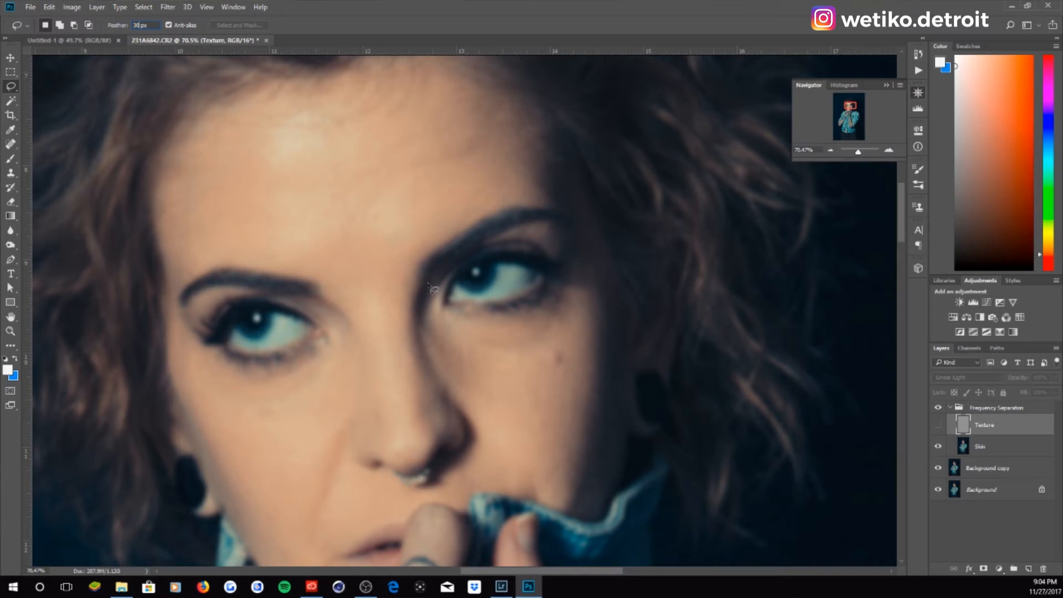
mouse_move(375, 79)
left_mouse_down()
mouse_move(348, 99)
mouse_move(264, 104)
left_mouse_up()
mouse_move(203, 150)
left_mouse_down()
mouse_move(176, 252)
mouse_move(298, 265)
mouse_move(347, 286)
mouse_move(384, 277)
mouse_move(448, 215)
mouse_move(505, 192)
mouse_move(533, 164)
mouse_move(501, 110)
mouse_move(436, 76)
mouse_move(375, 79)
left_mouse_up()
Smooth the selected forehead area on the Skin layer with a Gaussian Blur of 13.9 pixels radius
left_click(169, 7)
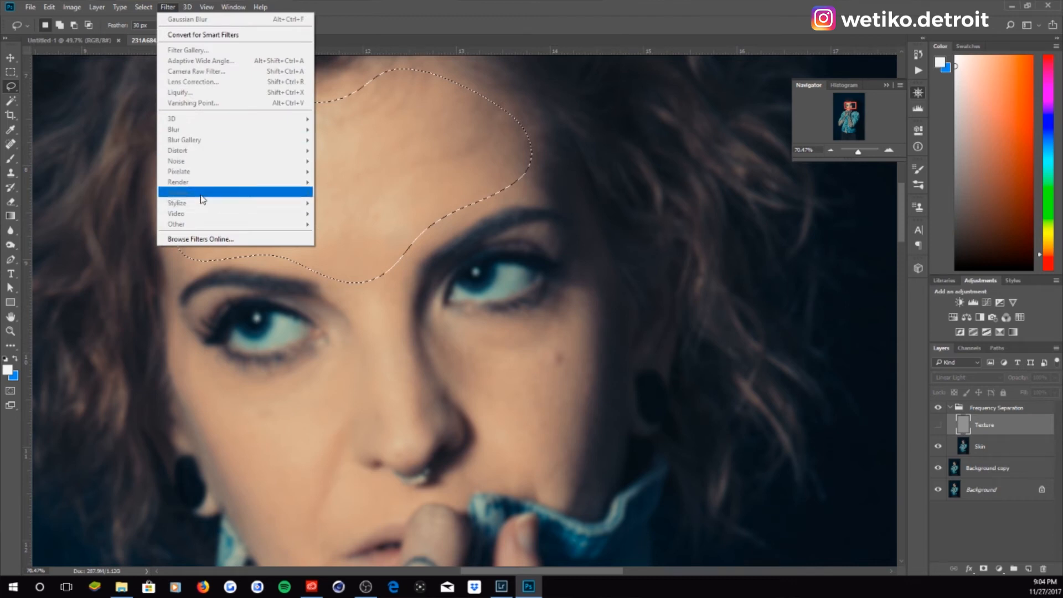
left_click(997, 453)
left_click(97, 7)
left_click(167, 6)
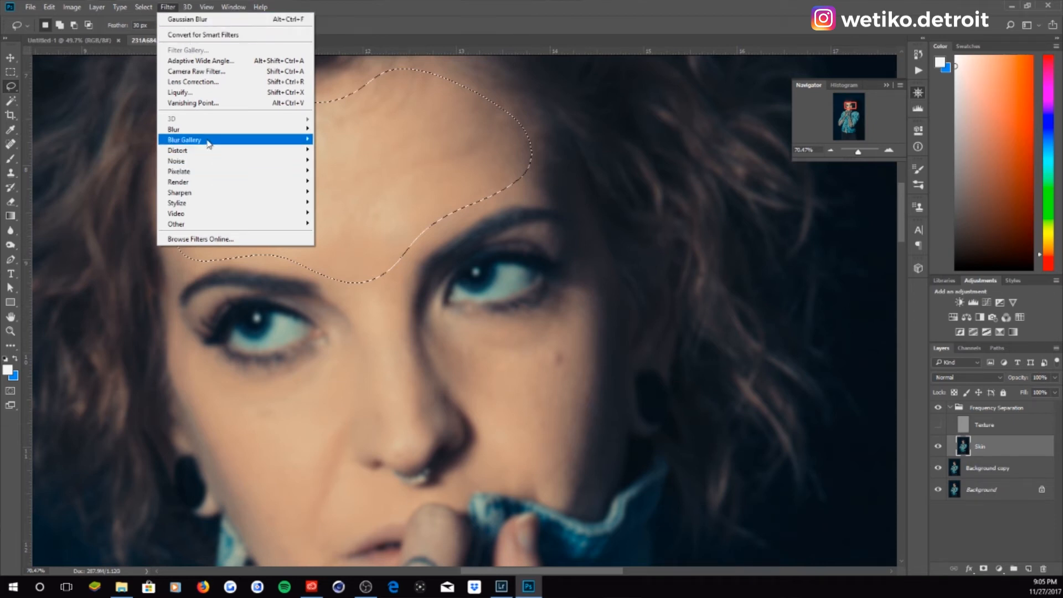
mouse_move(207, 134)
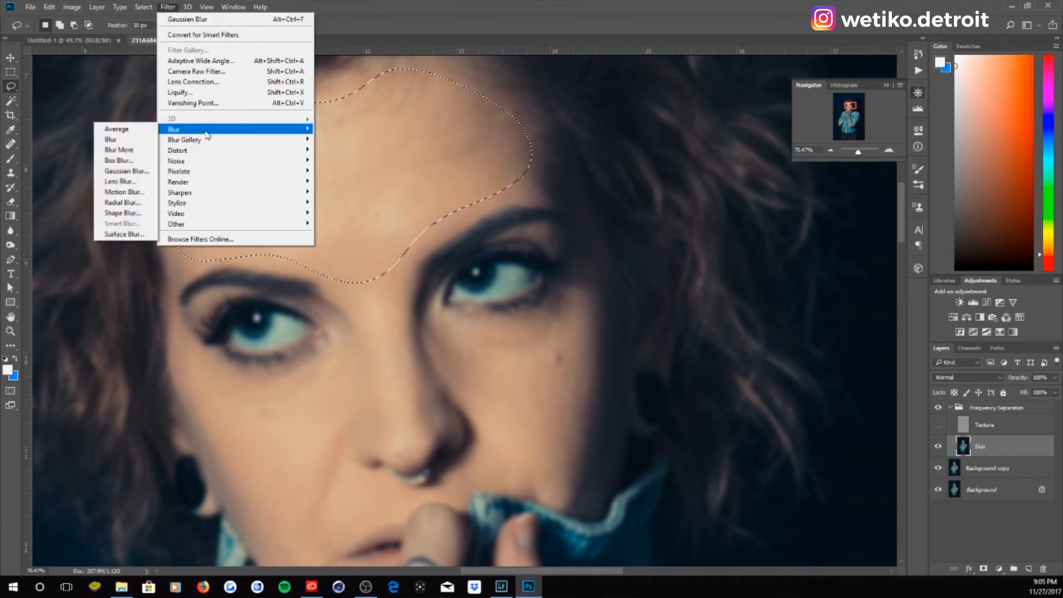
left_click(124, 171)
left_click_drag(275, 218, 251, 371)
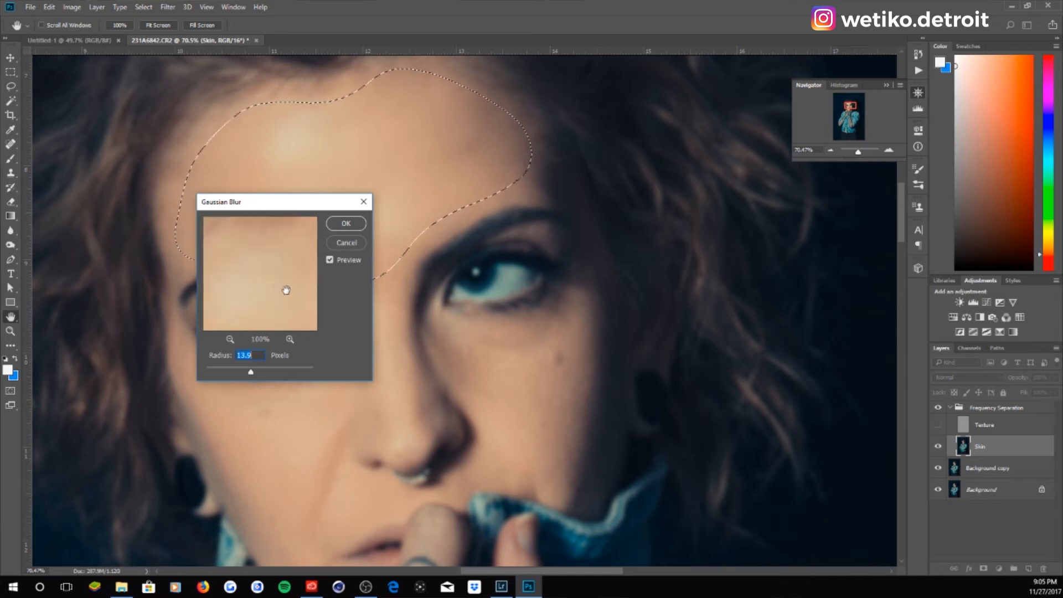
left_click(345, 224)
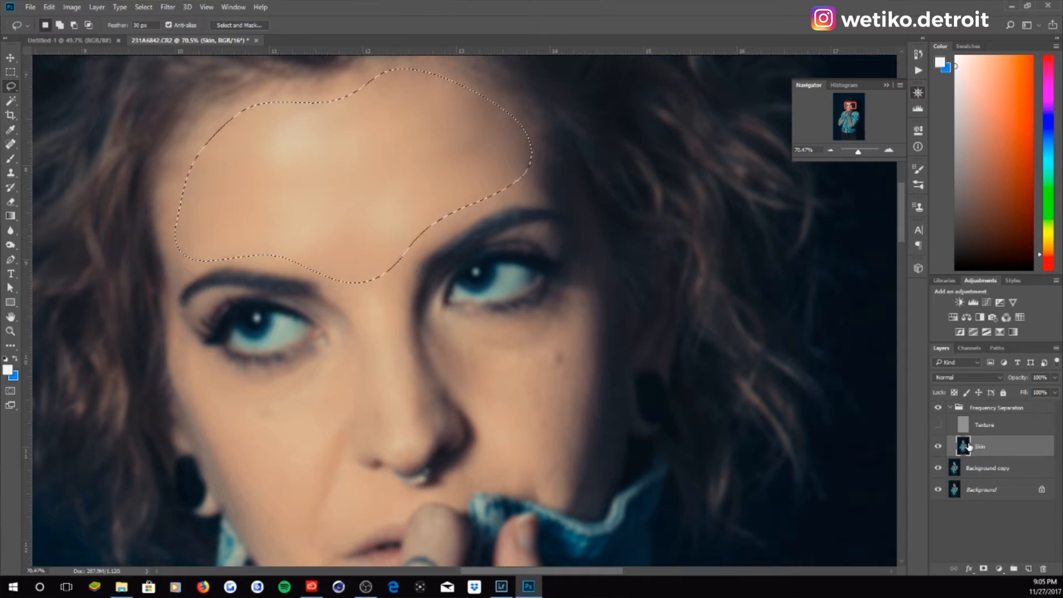
Outline each cheek below the eyes with the Lasso tool and repeat the last Gaussian Blur on it
mouse_move(456, 322)
left_mouse_down()
mouse_move(536, 322)
mouse_move(565, 300)
mouse_move(583, 301)
mouse_move(605, 396)
mouse_move(598, 455)
mouse_move(576, 487)
mouse_move(554, 498)
mouse_move(531, 477)
mouse_move(453, 363)
mouse_move(459, 324)
left_mouse_up()
left_click(168, 6)
left_click(213, 21)
left_click_drag(360, 372, 408, 183)
mouse_move(290, 208)
left_mouse_down()
mouse_move(359, 226)
mouse_move(412, 184)
mouse_move(422, 200)
mouse_move(374, 354)
mouse_move(347, 360)
mouse_move(312, 314)
mouse_move(289, 208)
left_mouse_up()
left_click(168, 7)
left_click(199, 18)
Outline the skin above the upper lip and the chin in turn, repeating the last Gaussian Blur on each
mouse_move(460, 338)
left_mouse_down()
mouse_move(403, 216)
mouse_move(389, 213)
mouse_move(398, 253)
left_mouse_up()
left_click_drag(446, 228, 439, 210)
left_click(168, 6)
left_click(179, 21)
left_click_drag(427, 298, 362, 299)
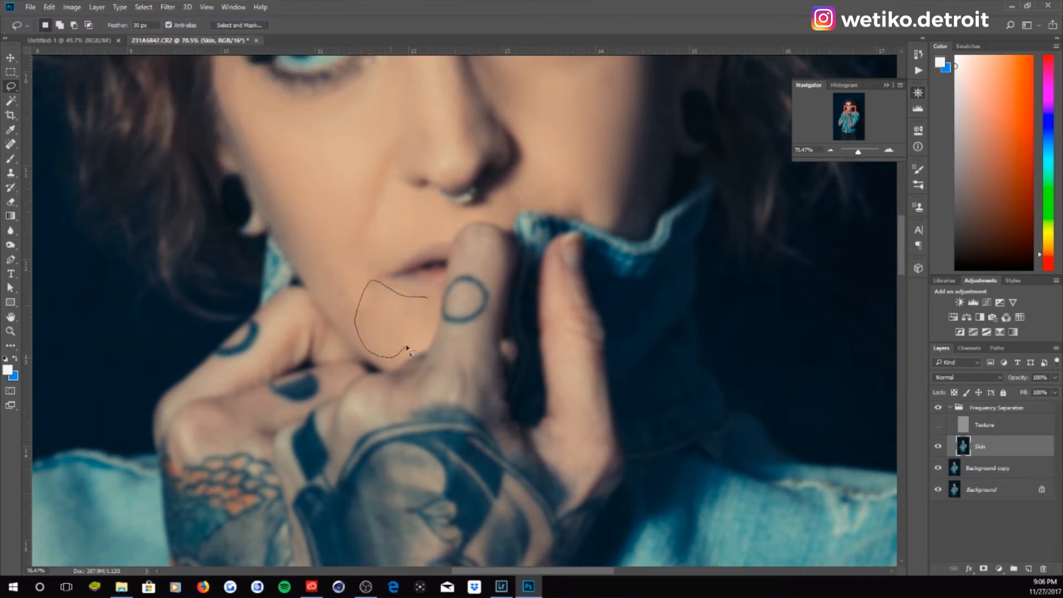
left_click_drag(430, 300, 430, 299)
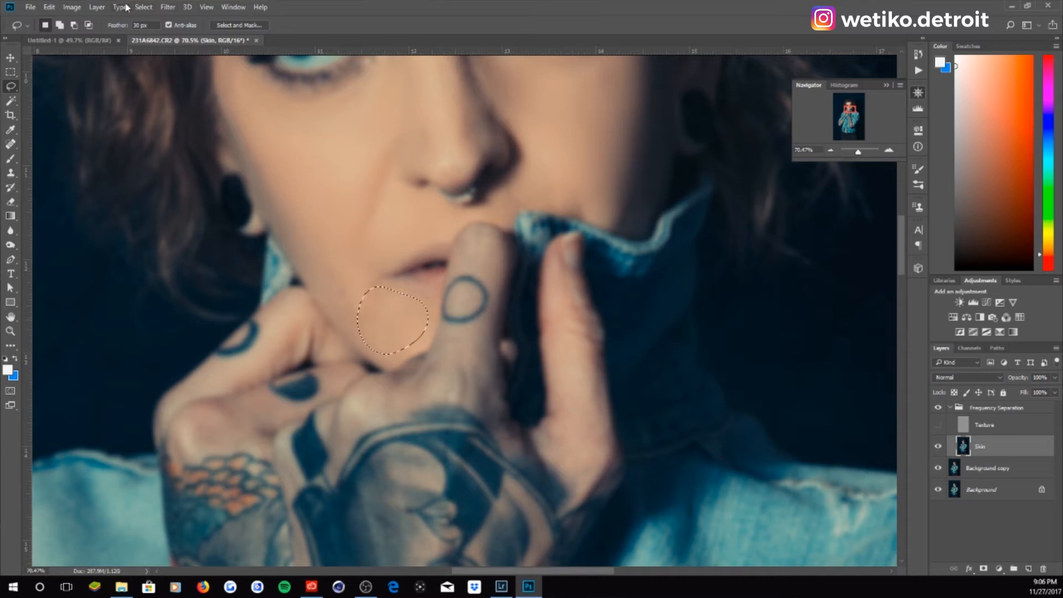
left_click(168, 7)
left_click(186, 22)
Outline the nose from between the eyebrows to the tip and repeat the last Gaussian Blur on it
left_click_drag(463, 173, 365, 399)
left_click_drag(340, 202, 299, 216)
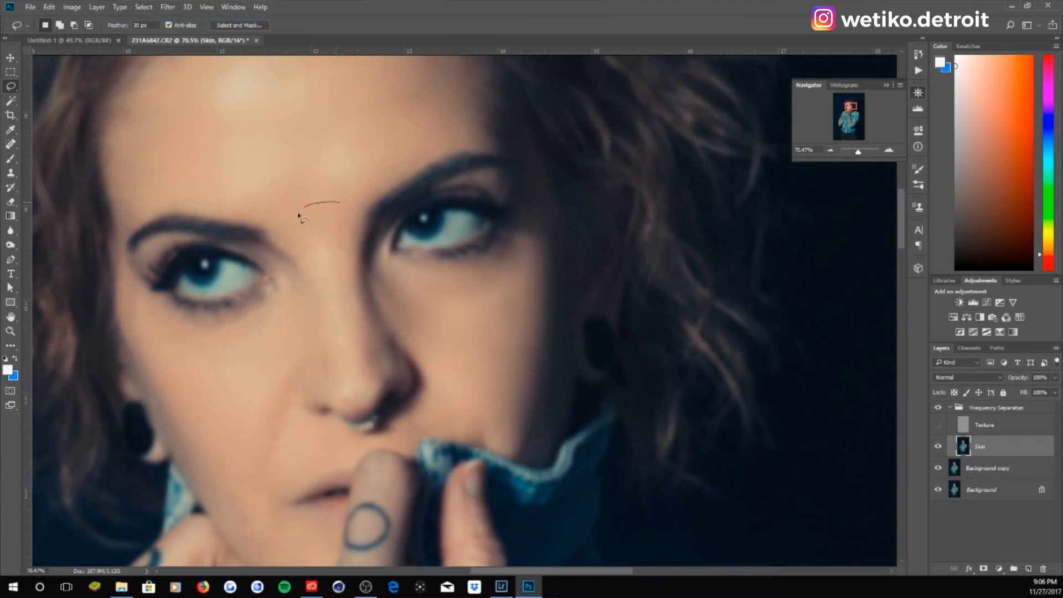
mouse_move(309, 278)
left_mouse_down()
mouse_move(317, 352)
mouse_move(336, 397)
mouse_move(360, 400)
mouse_move(384, 370)
mouse_move(339, 203)
left_mouse_up()
left_click(145, 7)
left_click(179, 20)
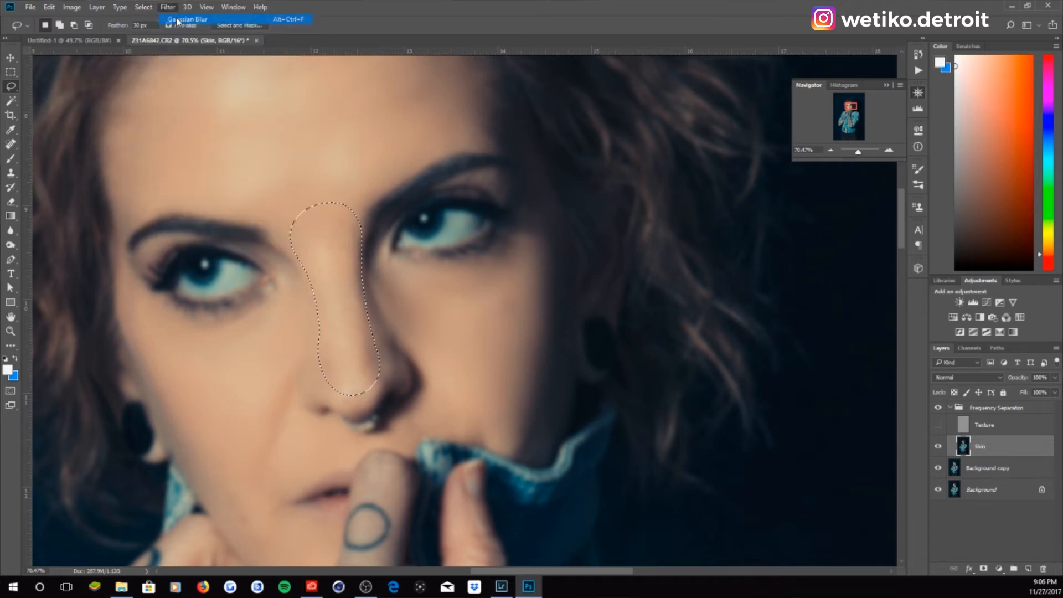
Show the Texture layer again, clear the selection, and inspect the smoothed forehead and cheeks up close
left_click(938, 425)
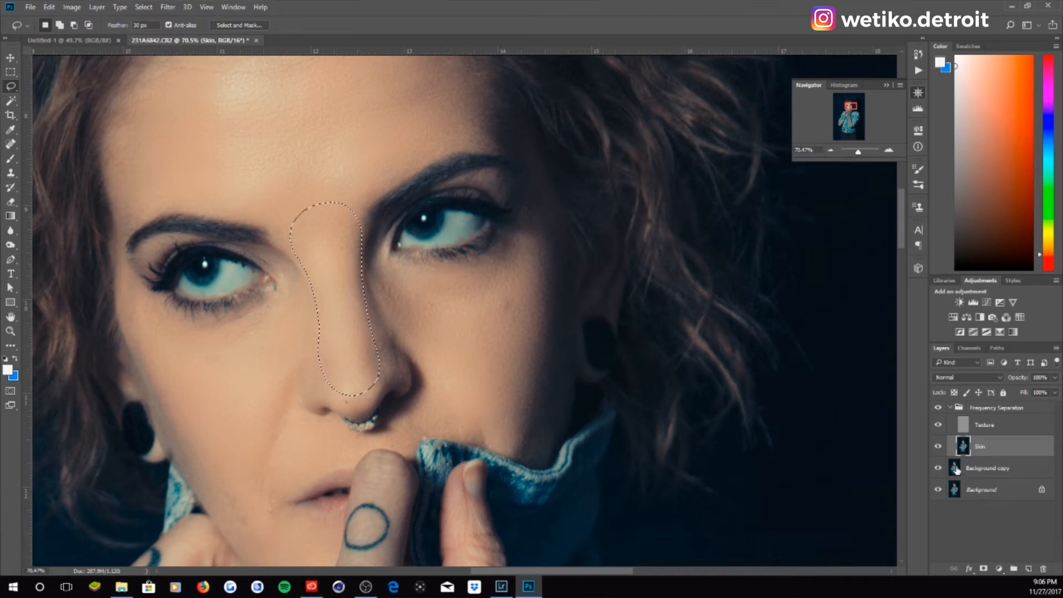
key("ctrl+d")
left_click_drag(867, 151, 858, 154)
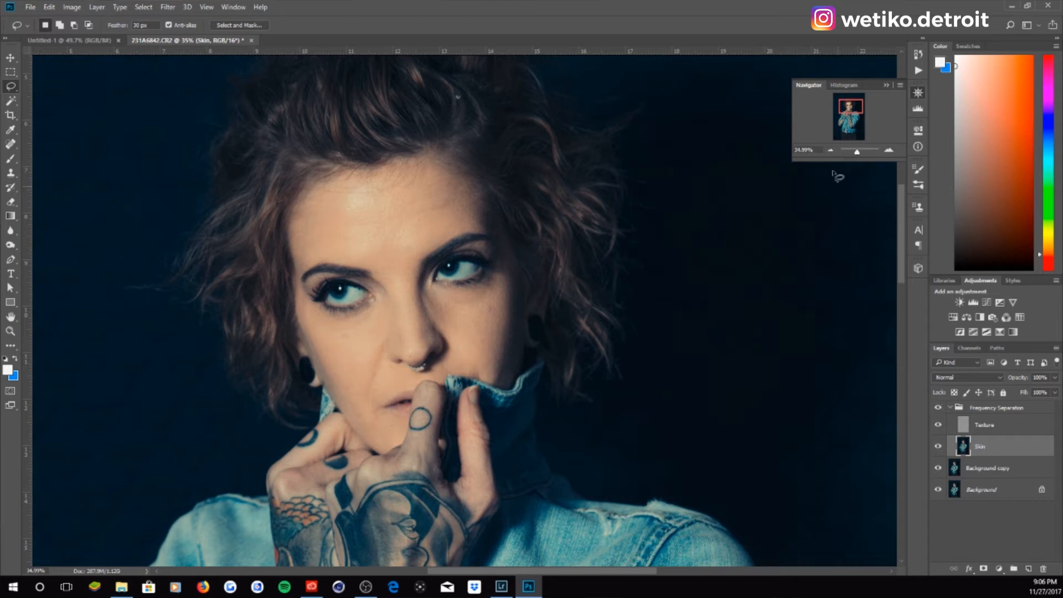
left_click_drag(858, 156, 860, 153)
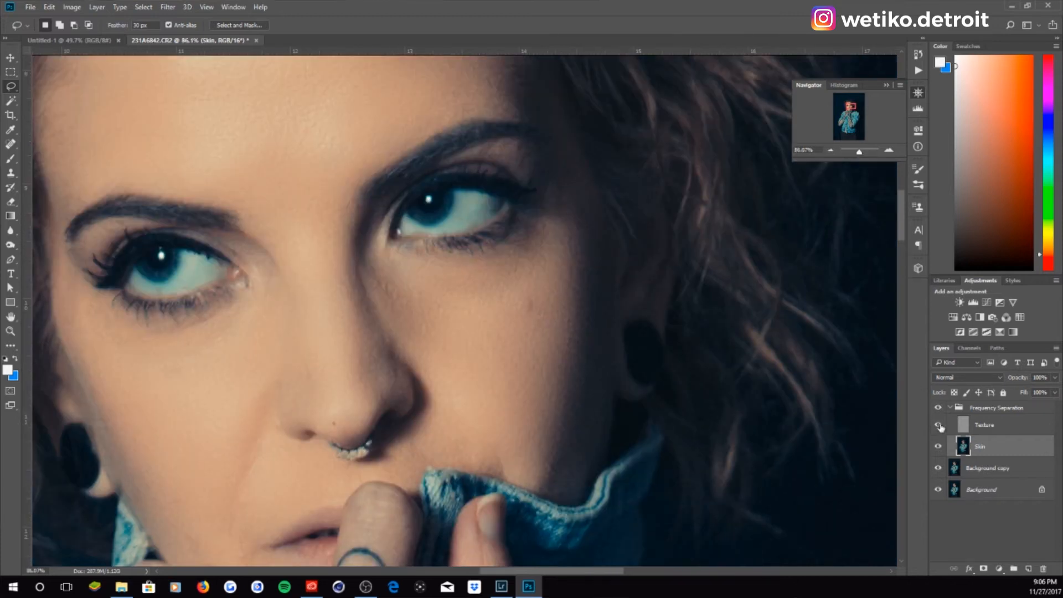
key("j")
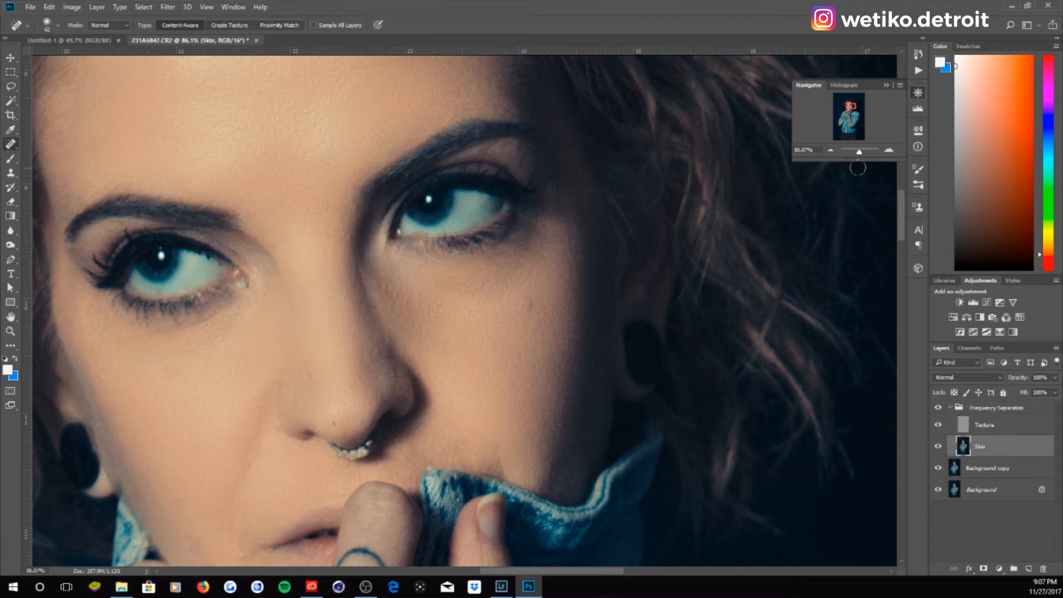
left_click_drag(859, 150, 858, 147)
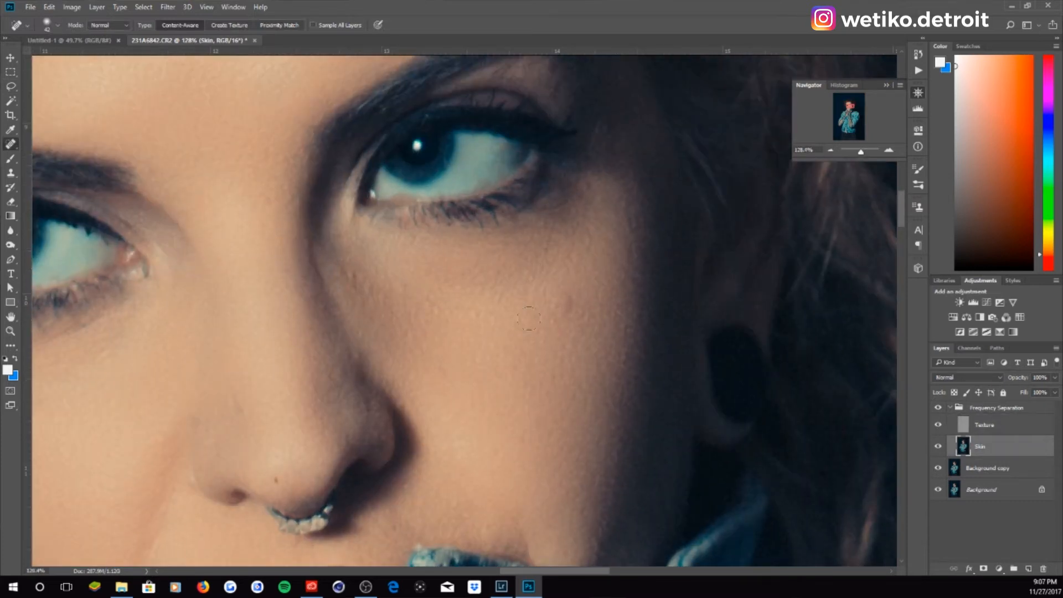
mouse_move(854, 103)
left_mouse_down()
mouse_move(854, 113)
mouse_move(854, 103)
left_mouse_up()
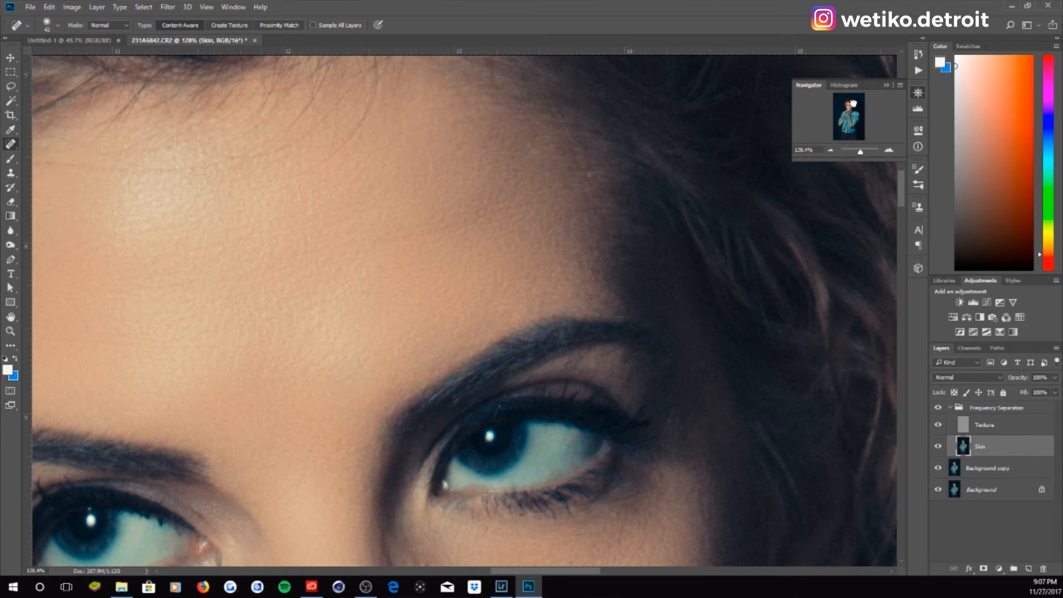
left_click_drag(617, 413, 626, 245)
left_click_drag(639, 349, 631, 429)
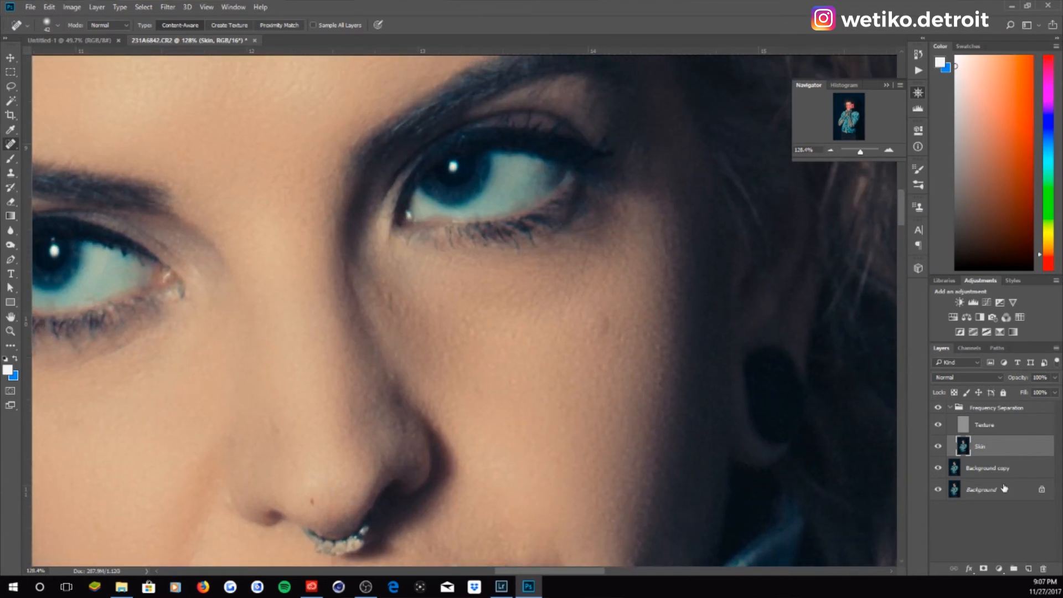
Set up the Clone Stamp tool on the Texture layer with a soft 61 px brush
left_click(1009, 431)
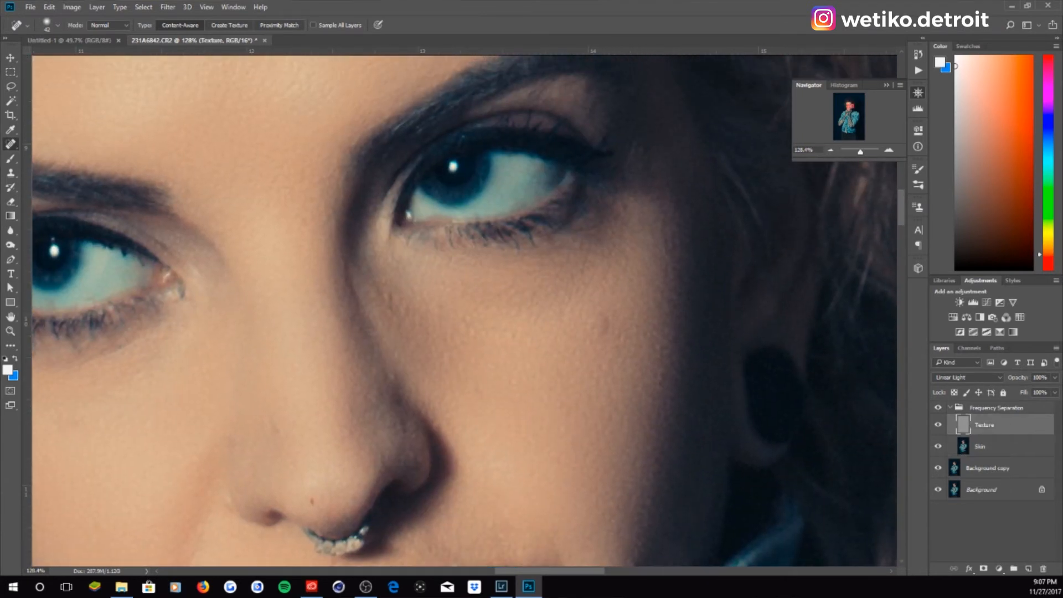
right_click(11, 176)
left_click(50, 172)
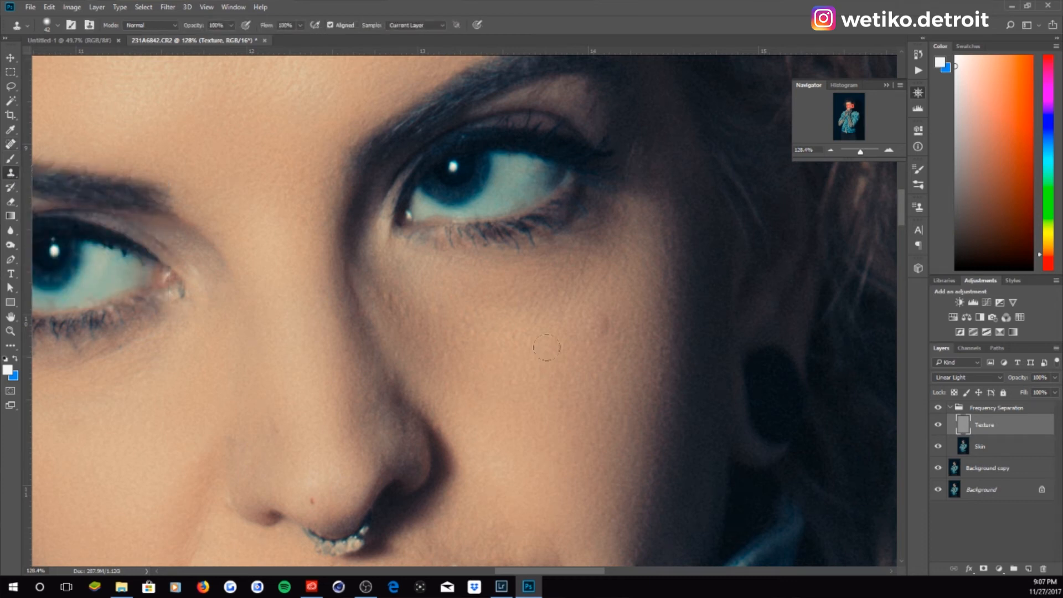
left_click(55, 25)
left_click_drag(79, 92, 79, 62)
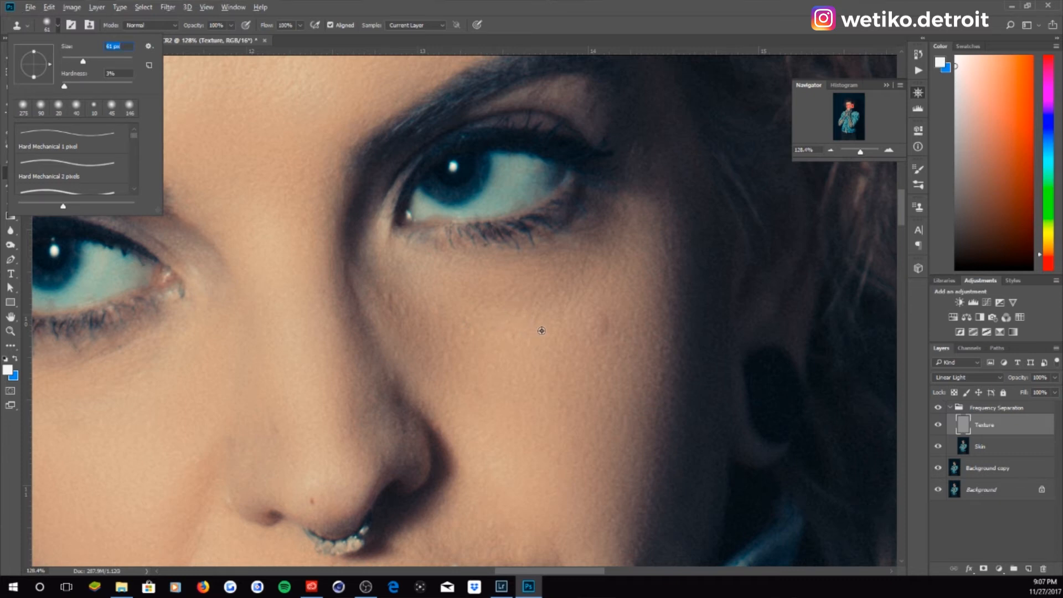
key("Return")
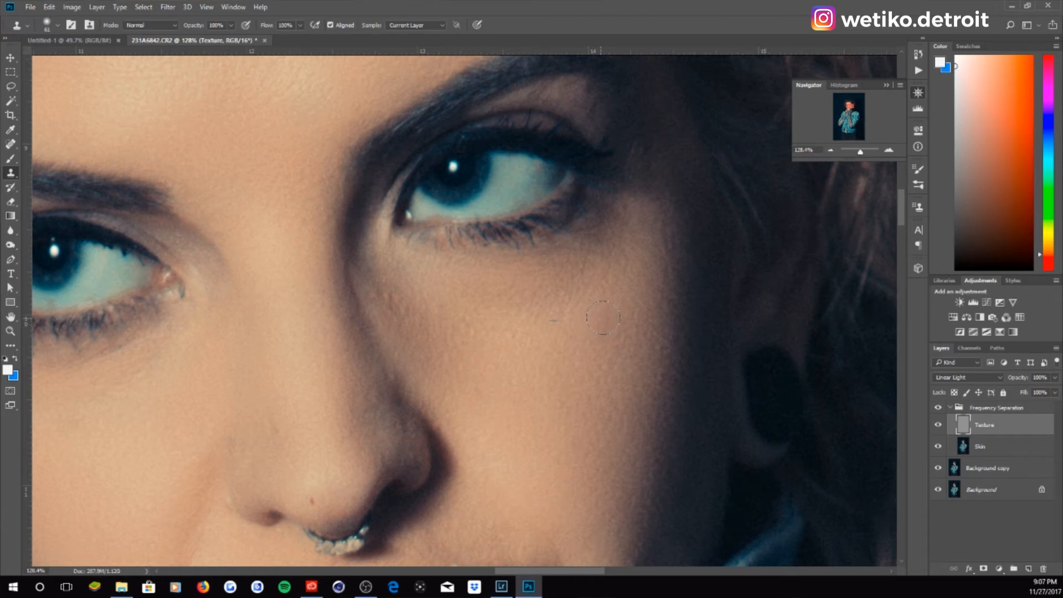
Clone clean skin texture over the blemishes along the jaw and beside the corner of the mouth
left_click_drag(432, 406, 535, 249)
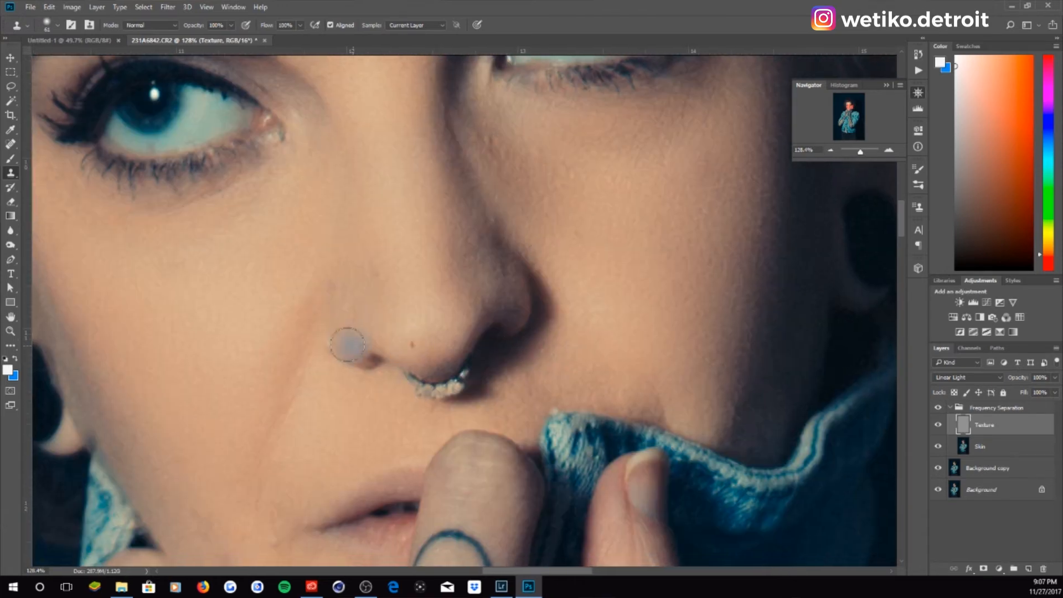
left_click_drag(347, 343, 482, 197)
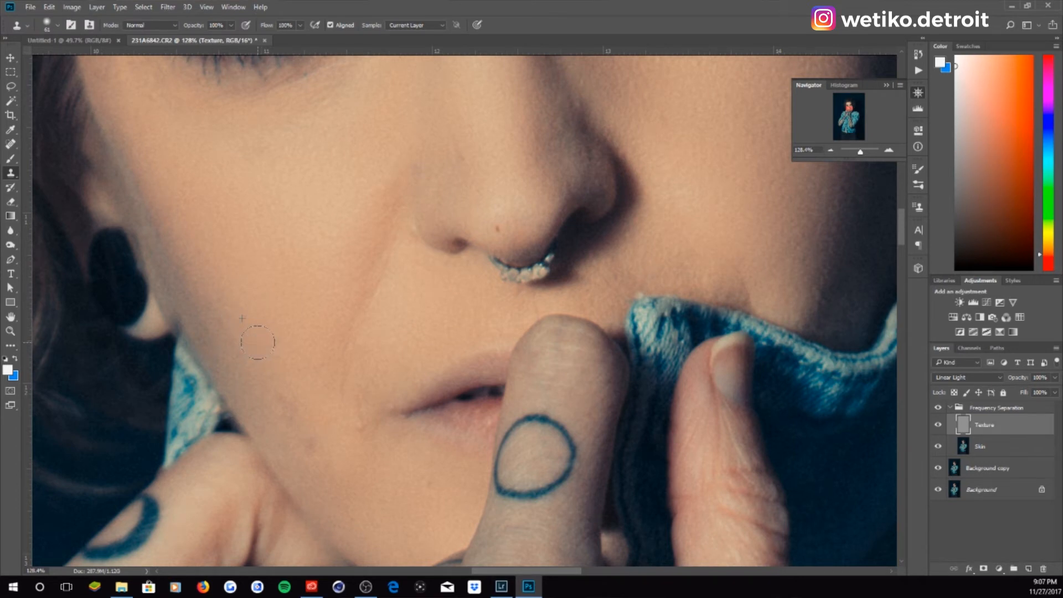
left_click_drag(278, 399, 305, 429)
left_click(336, 479, "alt")
left_click(307, 409, "alt")
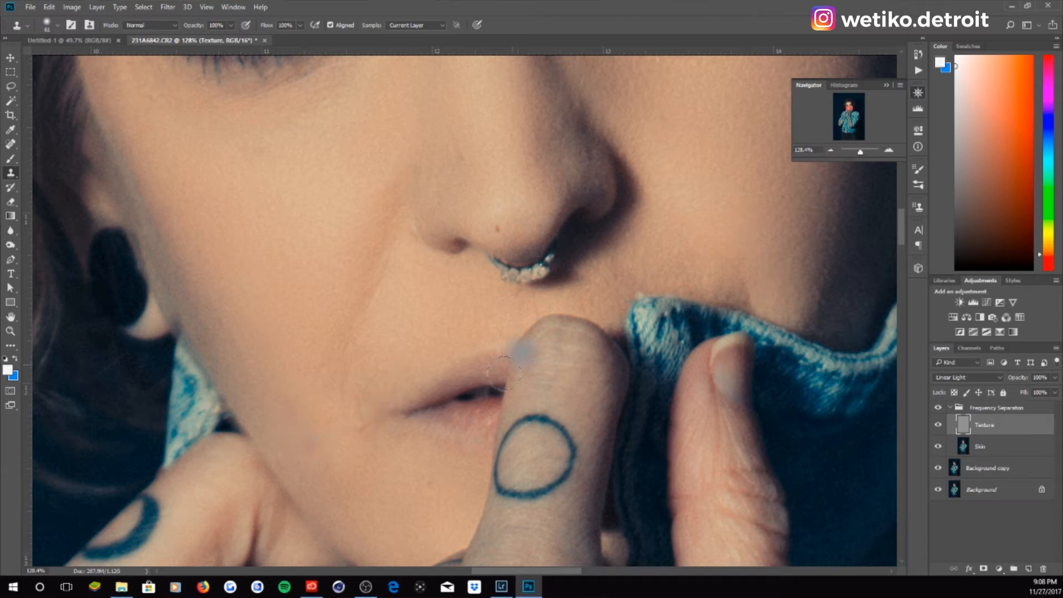
left_click(366, 432, "alt")
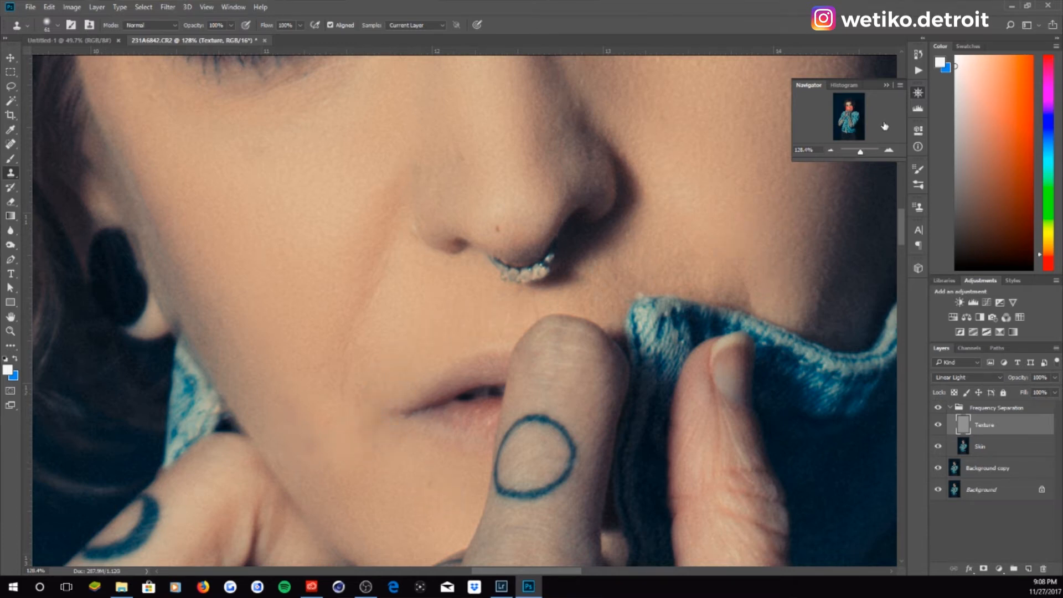
Clone clean skin texture over the small dark spot on the tip of the nose
left_click_drag(857, 150, 860, 150)
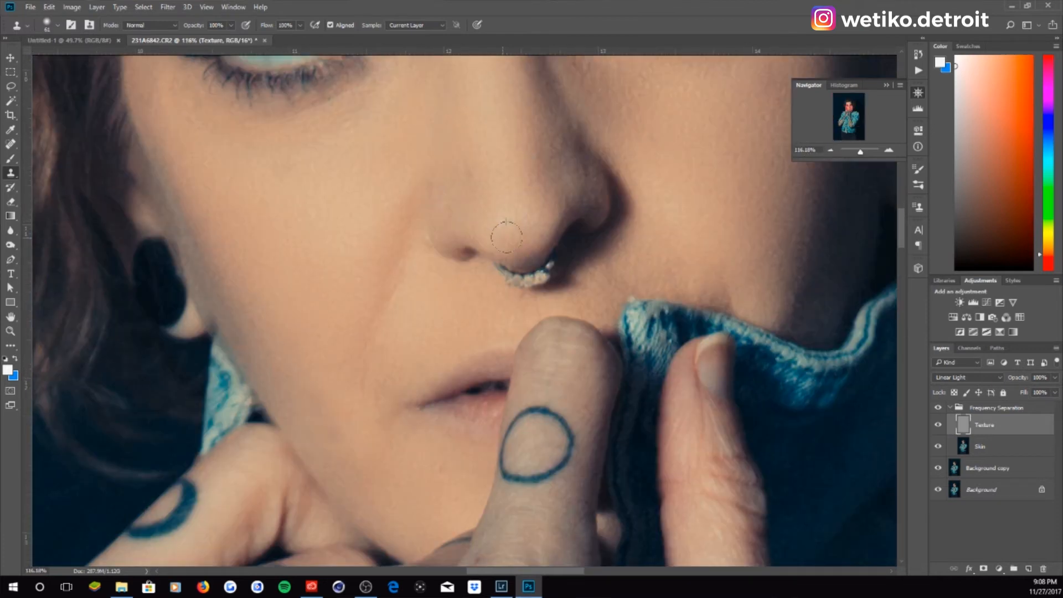
left_click_drag(500, 136, 497, 241)
left_click(486, 257)
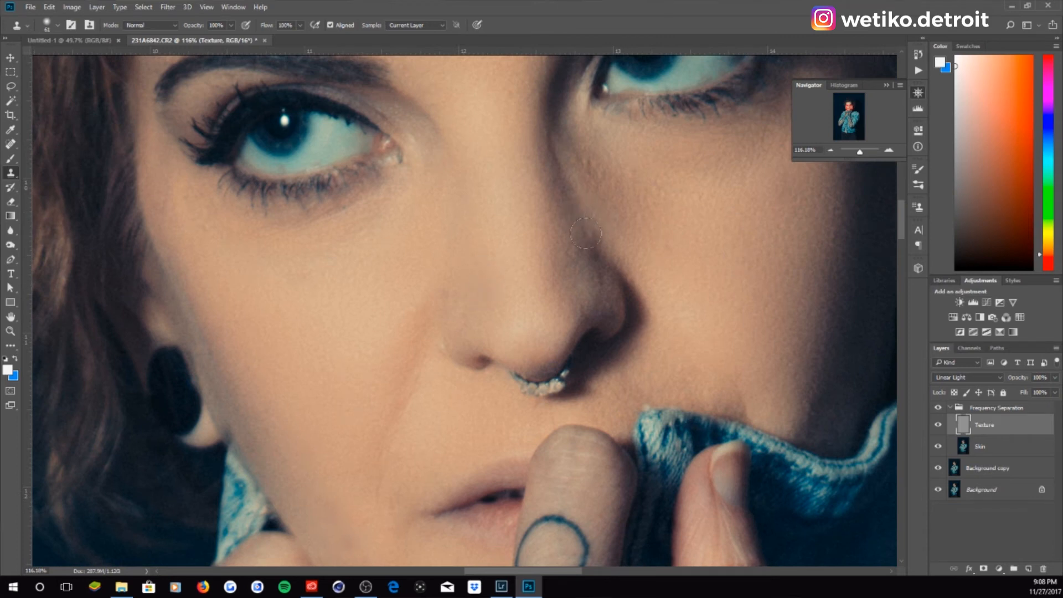
left_click_drag(667, 194, 635, 298)
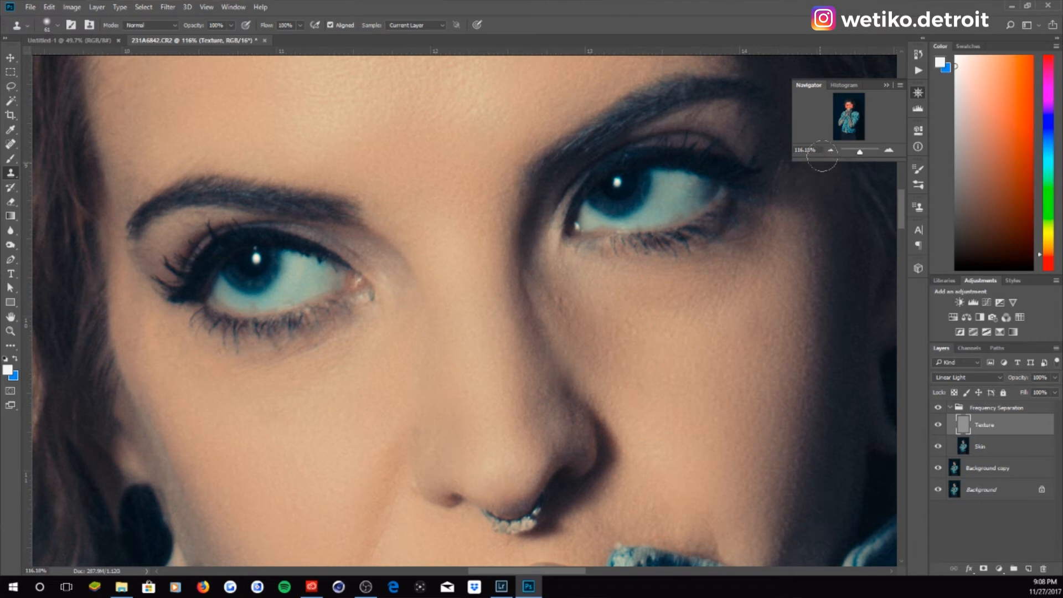
Hide the Texture layer and make the Skin layer active in a close-up of the eyes and forehead
left_click_drag(858, 154, 856, 154)
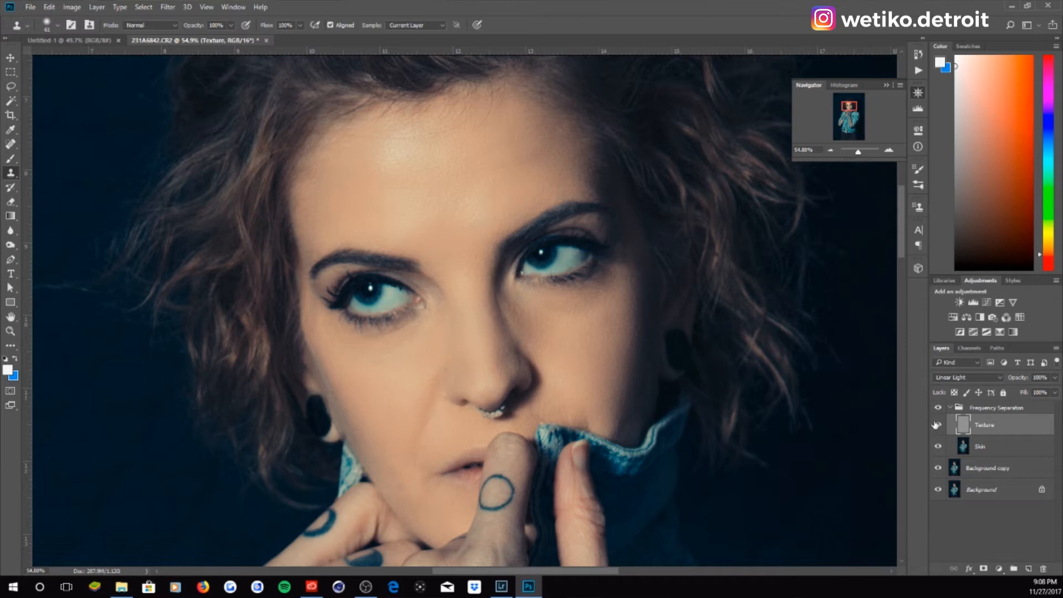
left_click(939, 425)
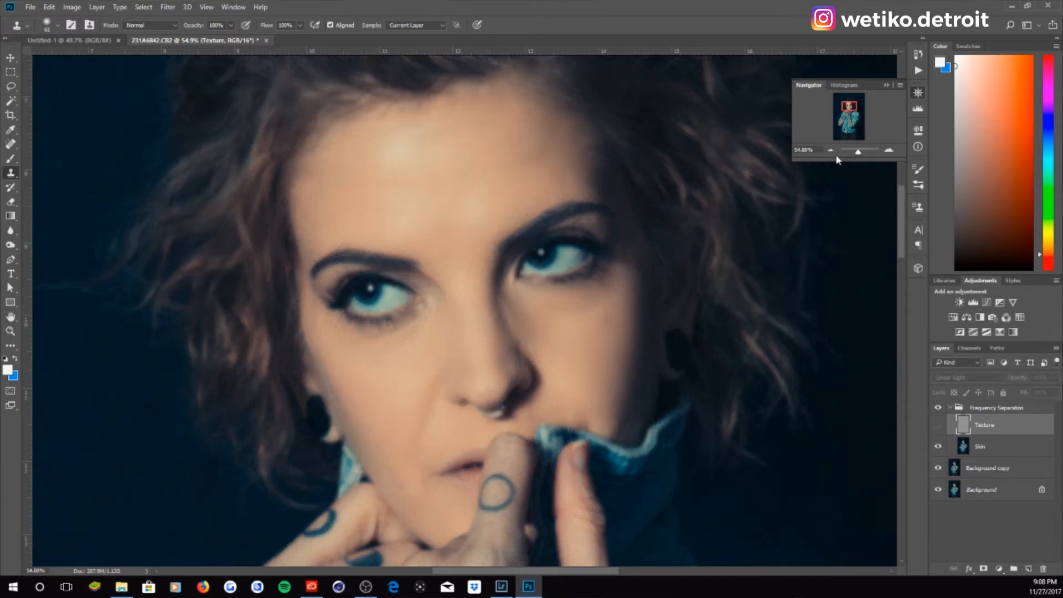
left_click_drag(859, 155, 860, 156)
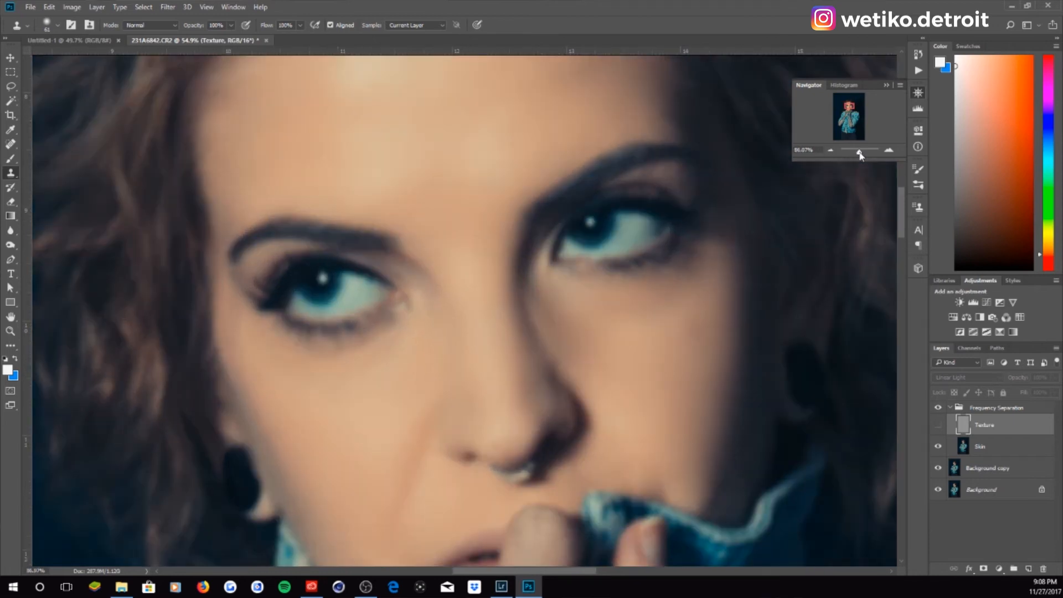
left_click_drag(848, 109, 849, 109)
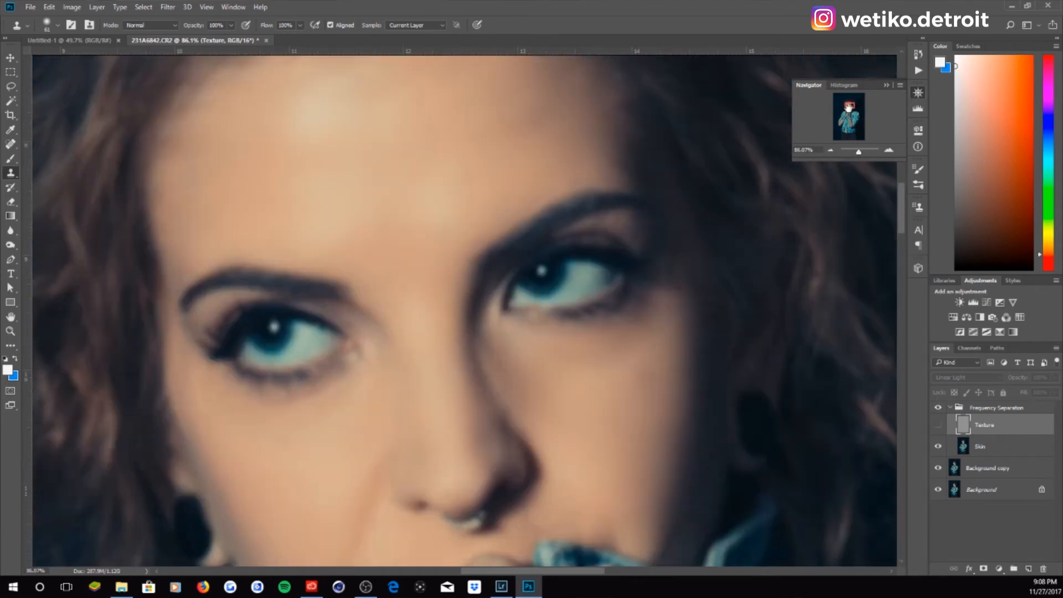
left_click(1002, 449)
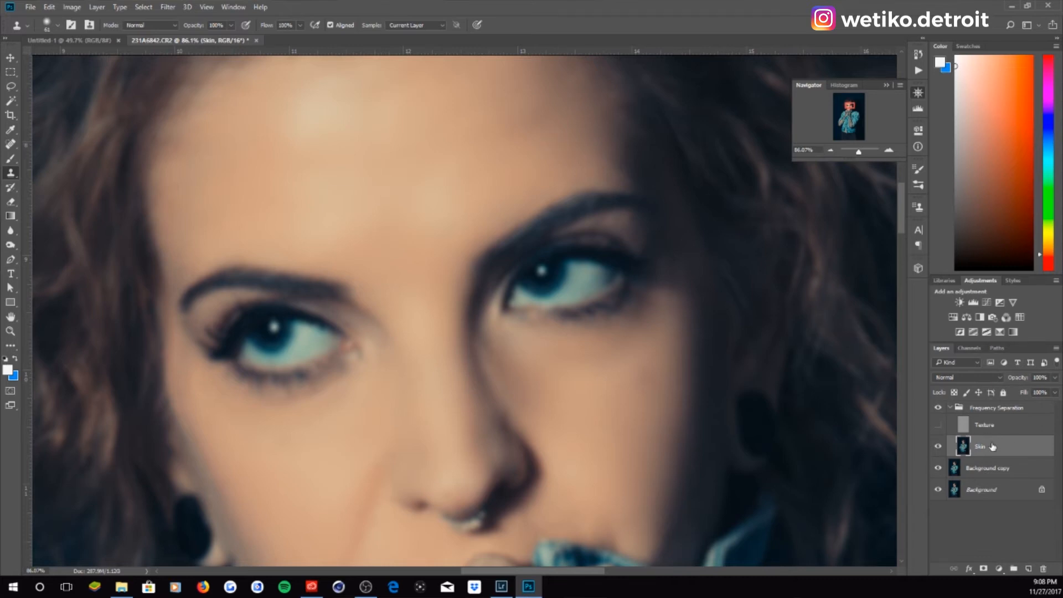
Set up the Brush tool with a soft 291 px tip at 5% opacity
left_click(16, 158)
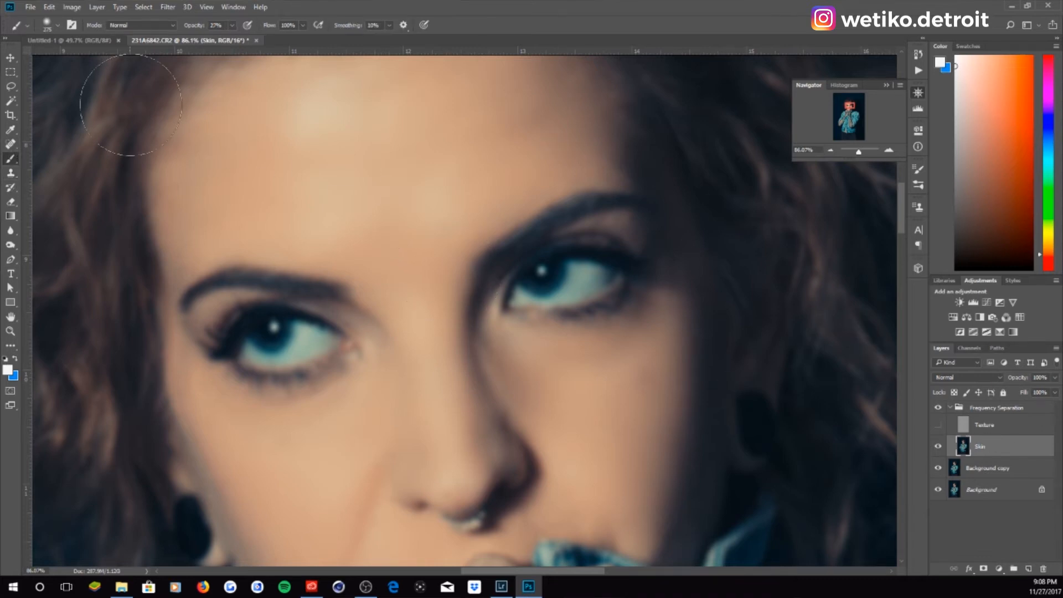
left_click(50, 26)
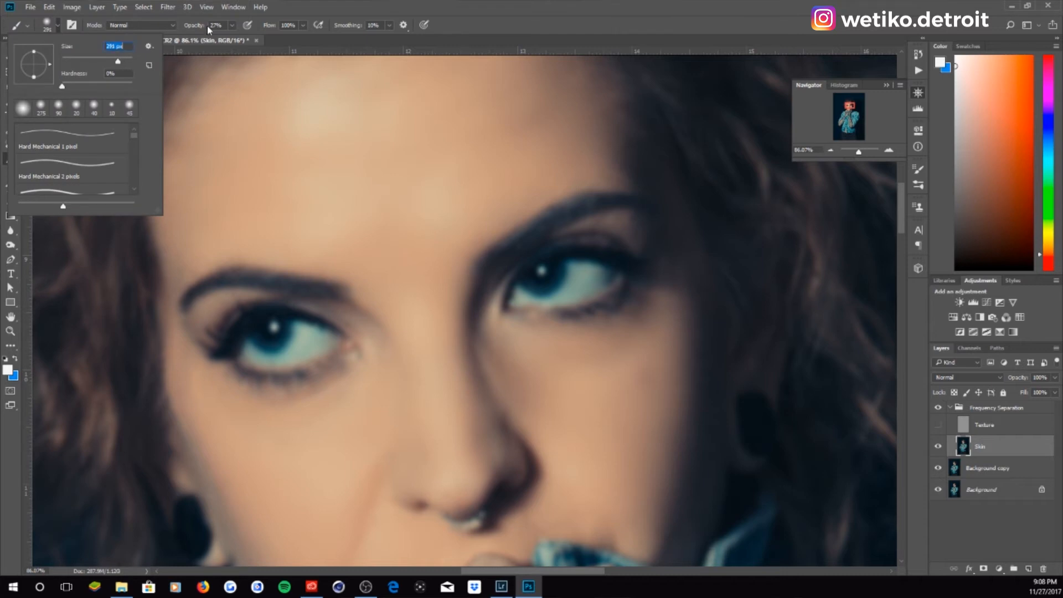
left_click(232, 25)
left_click_drag(232, 25, 222, 42)
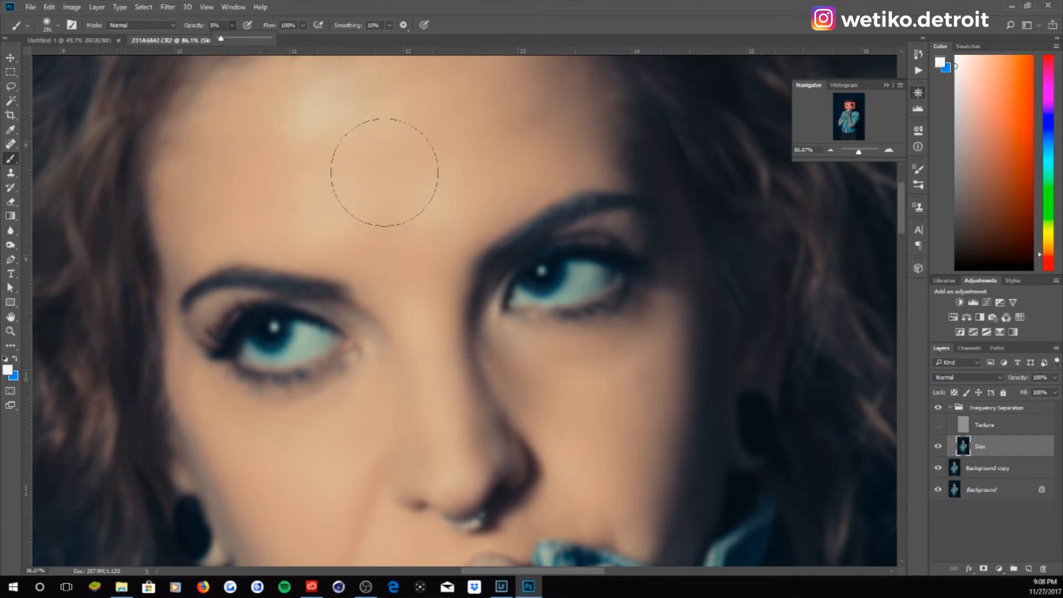
Sample the bright skin tone in the middle of the forehead and brush it softly over the surrounding highlight
left_click(318, 124)
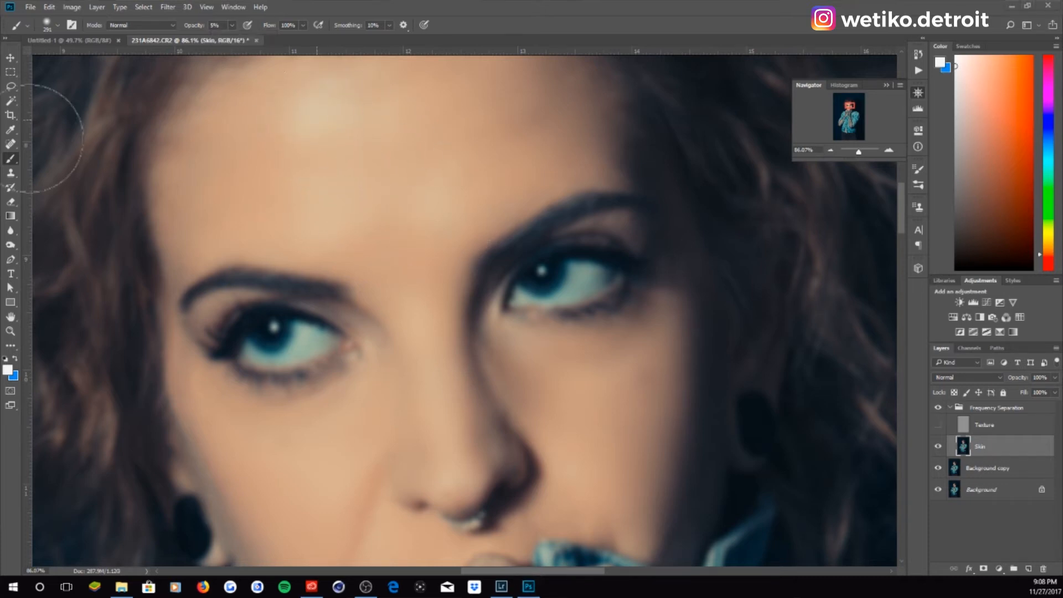
key("alt")
mouse_move(325, 109)
left_mouse_down()
mouse_move(318, 142)
mouse_move(330, 131)
mouse_move(290, 126)
mouse_move(327, 135)
mouse_move(318, 125)
left_mouse_up()
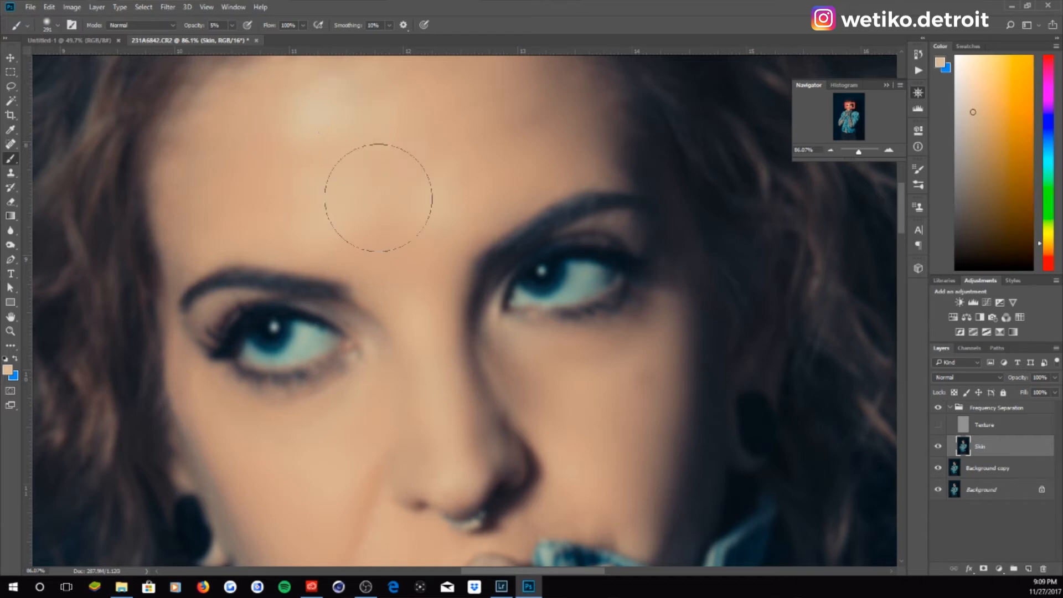
Set the brush size to 187 px and blend sampled skin tones over the cheek below the shadow-side eye
left_click(57, 27)
left_click_drag(100, 60, 112, 60)
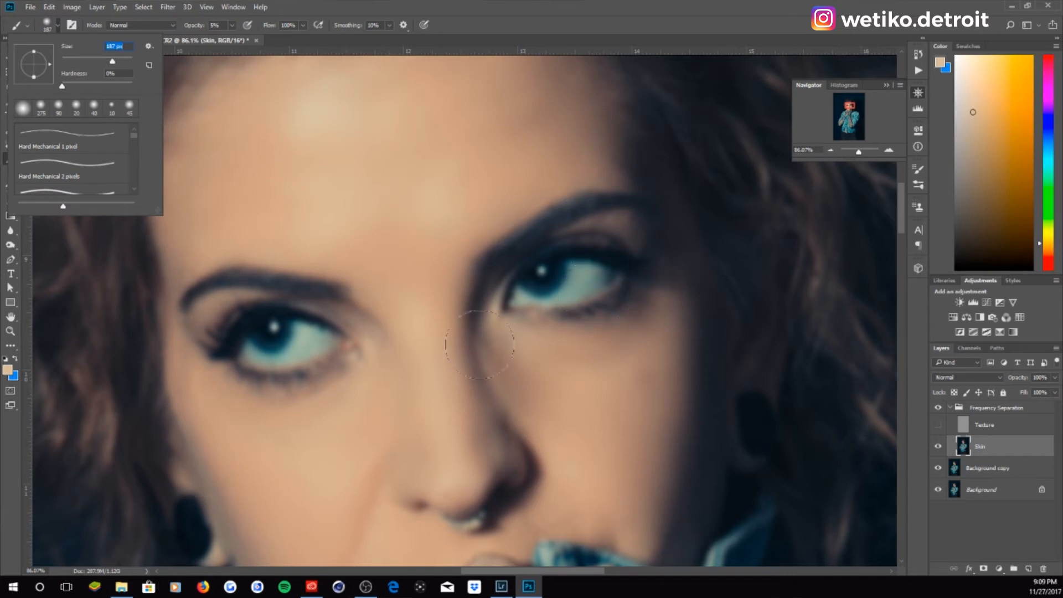
left_click(553, 382)
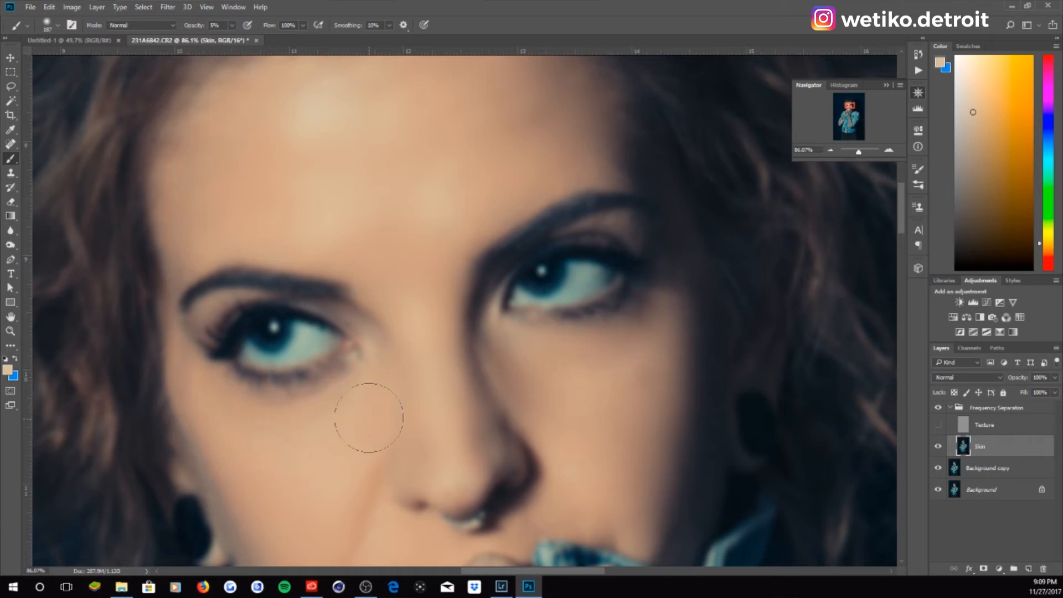
left_click(312, 220, "alt")
left_click(595, 395, "alt")
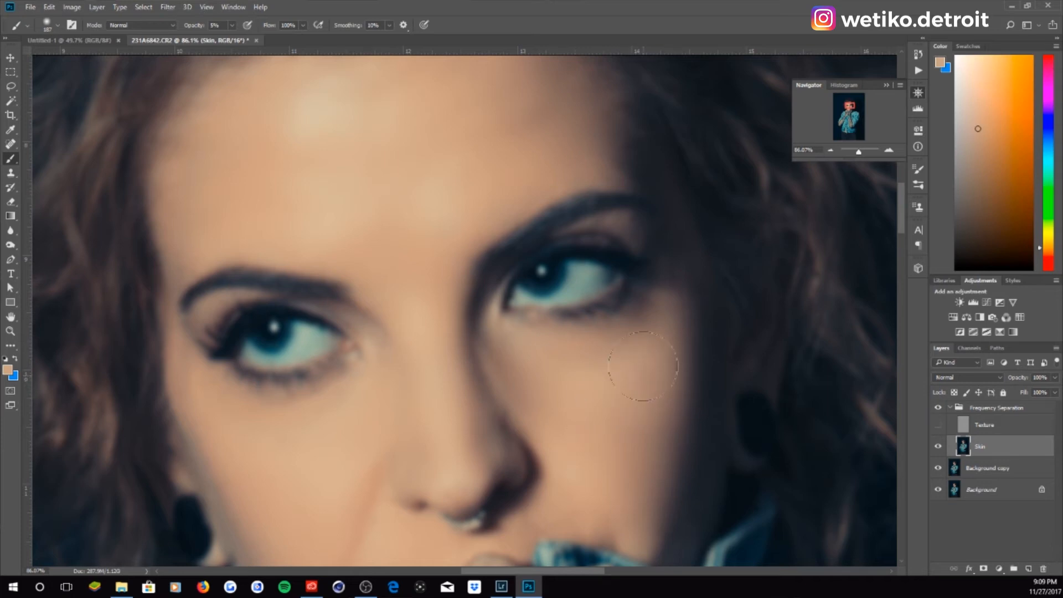
Even out the forehead highlights on the Skin layer by brushing with skin tones sampled from the nearby forehead
left_click_drag(417, 269, 480, 361)
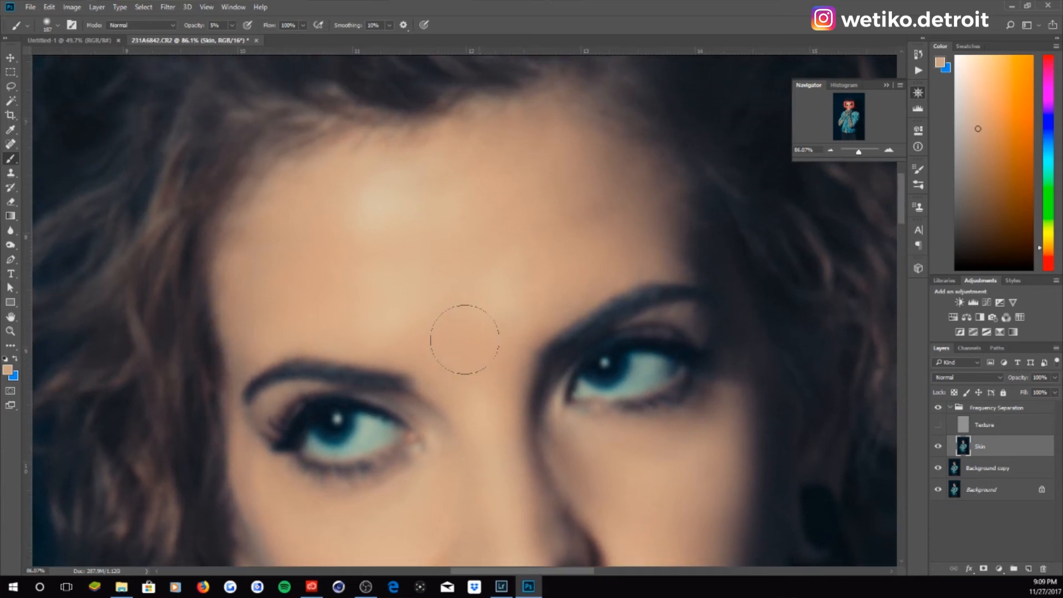
left_click(371, 213, "alt")
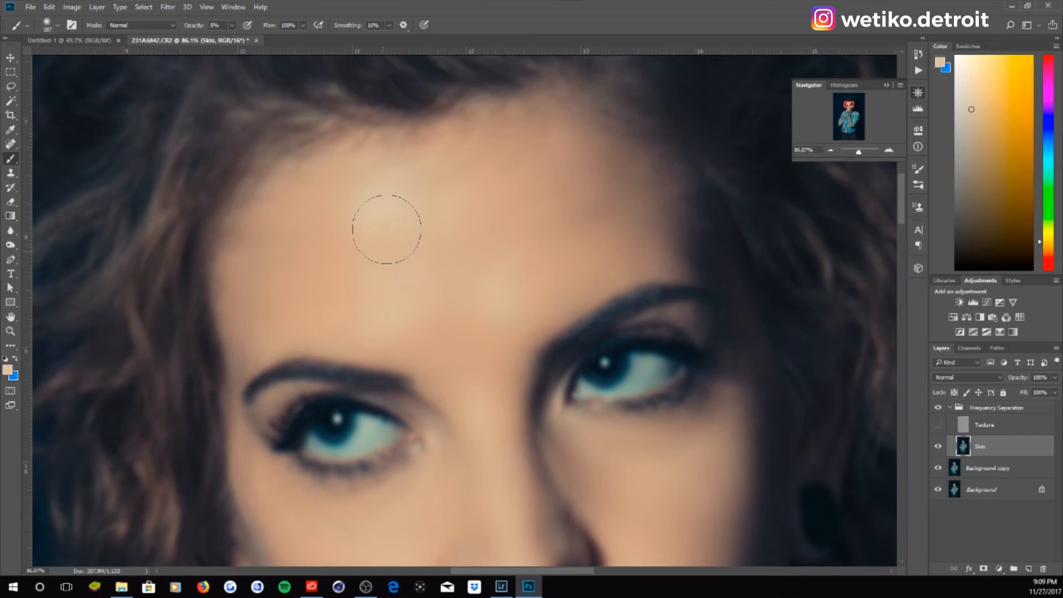
left_click(376, 208, "alt")
mouse_move(390, 225)
left_mouse_down()
mouse_move(402, 261)
mouse_move(387, 224)
mouse_move(423, 273)
mouse_move(365, 228)
mouse_move(394, 283)
left_mouse_up()
left_click_drag(487, 316, 459, 234)
left_click(354, 242, "alt")
mouse_move(292, 247)
left_mouse_down()
mouse_move(368, 258)
mouse_move(308, 247)
left_mouse_up()
left_click_drag(499, 226, 512, 221)
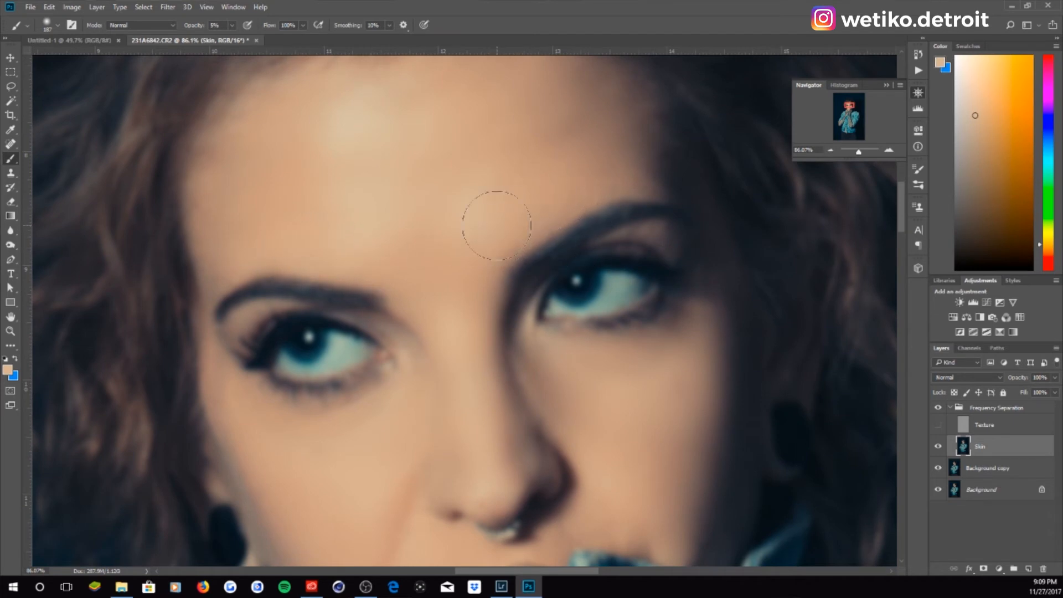
Blend sampled skin tones over the under-eye area, the shadow-side cheek and the bridge of the nose
left_click_drag(635, 294, 570, 204)
left_click(285, 351, "alt")
left_click(551, 293, "alt")
left_click(547, 268, "alt")
left_click_drag(543, 316, 492, 242)
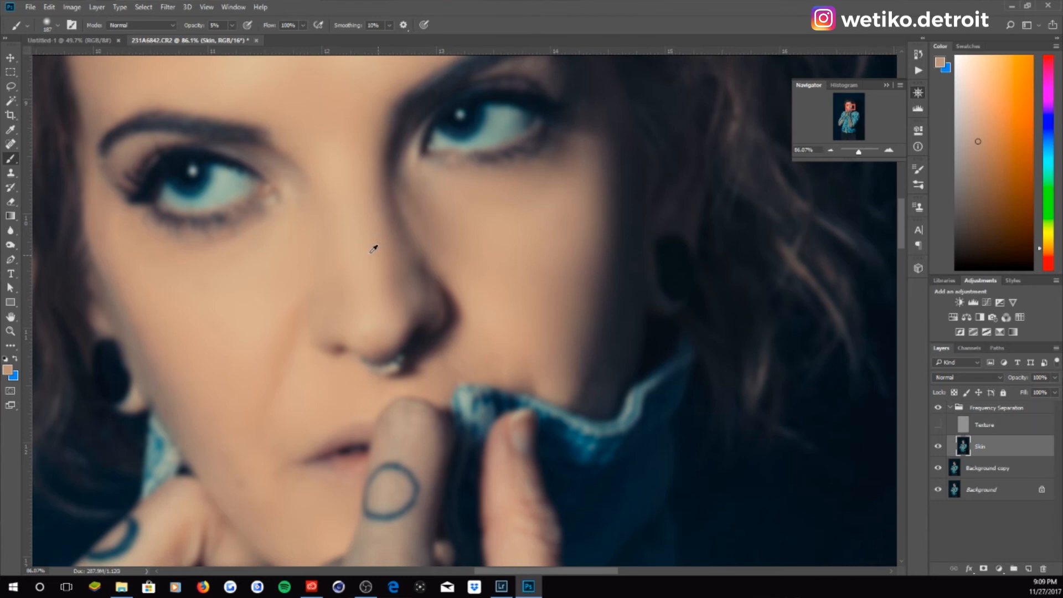
left_click(357, 257, "alt")
Soften the smile line beside the nose and the skin above the mouth with tones sampled from the cheek
left_click_drag(498, 288, 569, 188)
left_click_drag(398, 293, 406, 289)
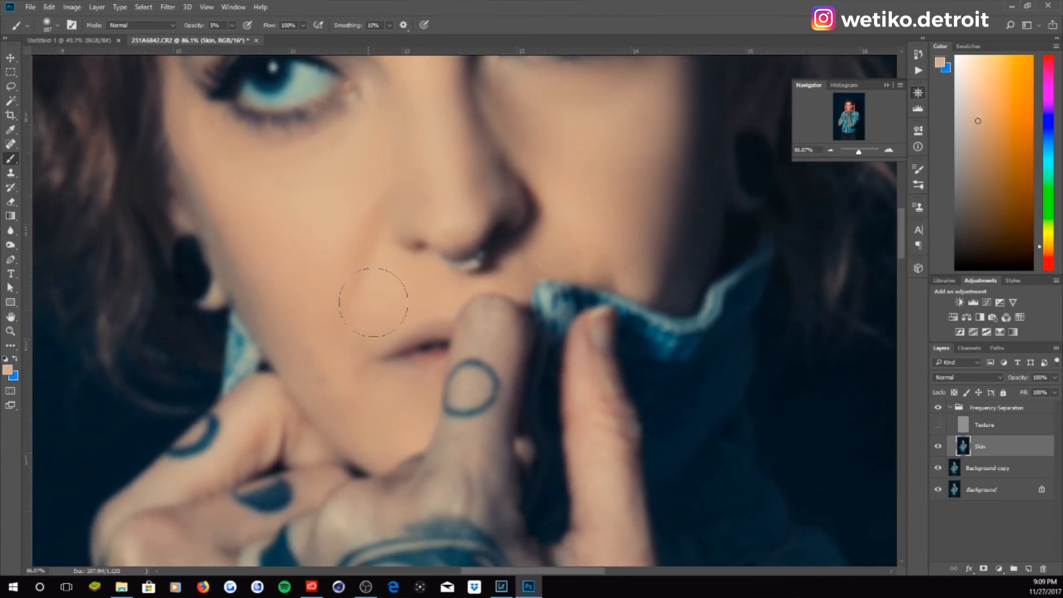
left_click(323, 216, "alt")
mouse_move(366, 197)
left_mouse_down()
mouse_move(352, 225)
mouse_move(356, 200)
mouse_move(342, 254)
mouse_move(369, 201)
mouse_move(328, 263)
left_mouse_up()
left_click(340, 199, "alt")
left_click_drag(356, 231, 342, 285)
left_click(353, 183, "alt")
Show the Texture layer again over the smoothed Skin layer, with the whole face and shoulders in view
left_click_drag(858, 151, 853, 108)
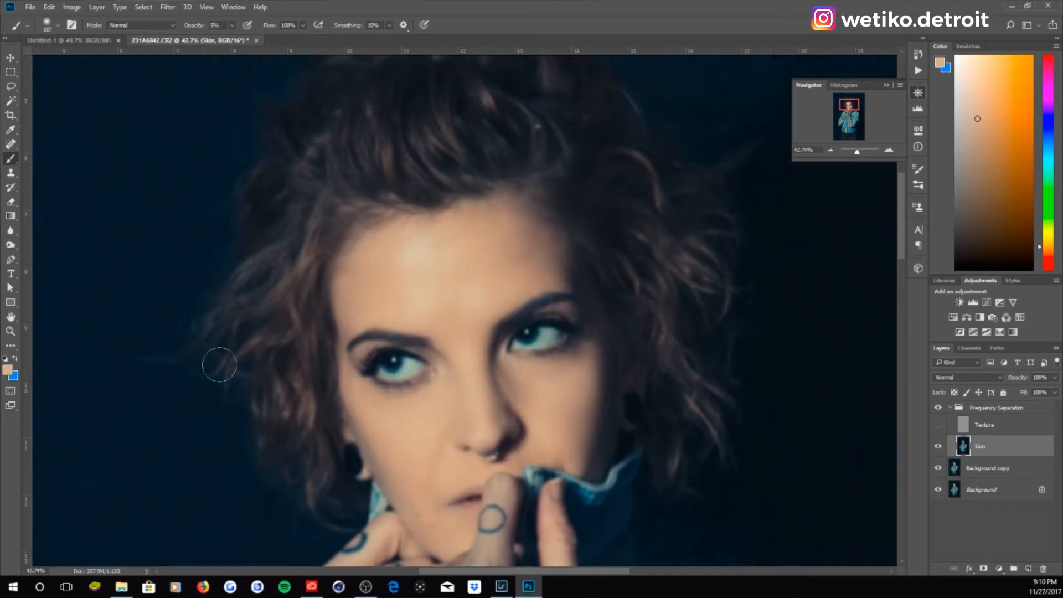
left_click(12, 245)
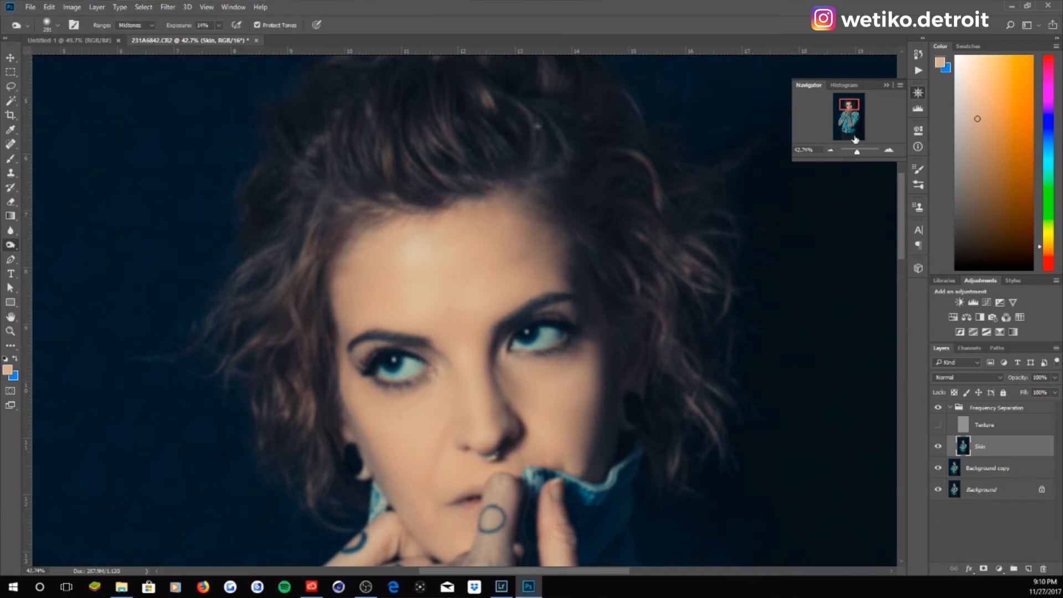
left_click_drag(864, 155, 860, 154)
left_click_drag(849, 109, 857, 152)
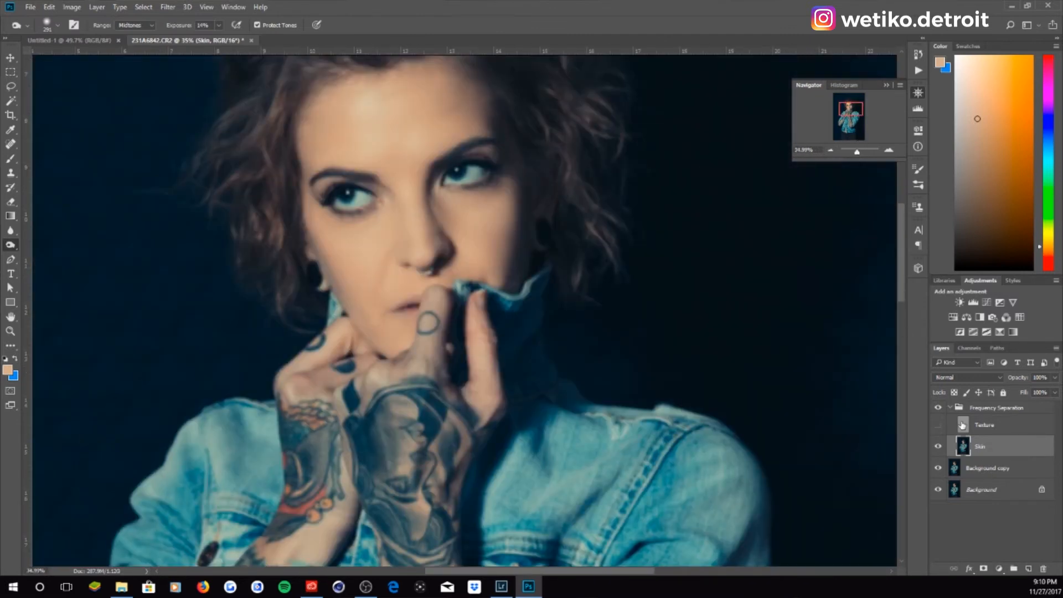
left_click(937, 426)
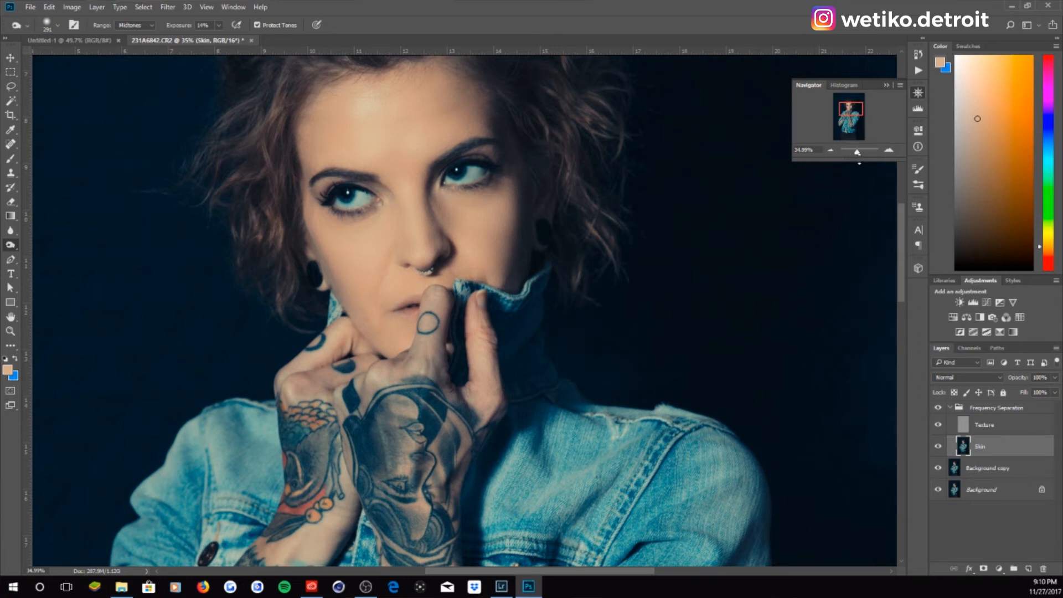
Compare the portrait with and without the Frequency Separation group and examine the retouch at several zoom levels
left_click_drag(858, 155, 855, 152)
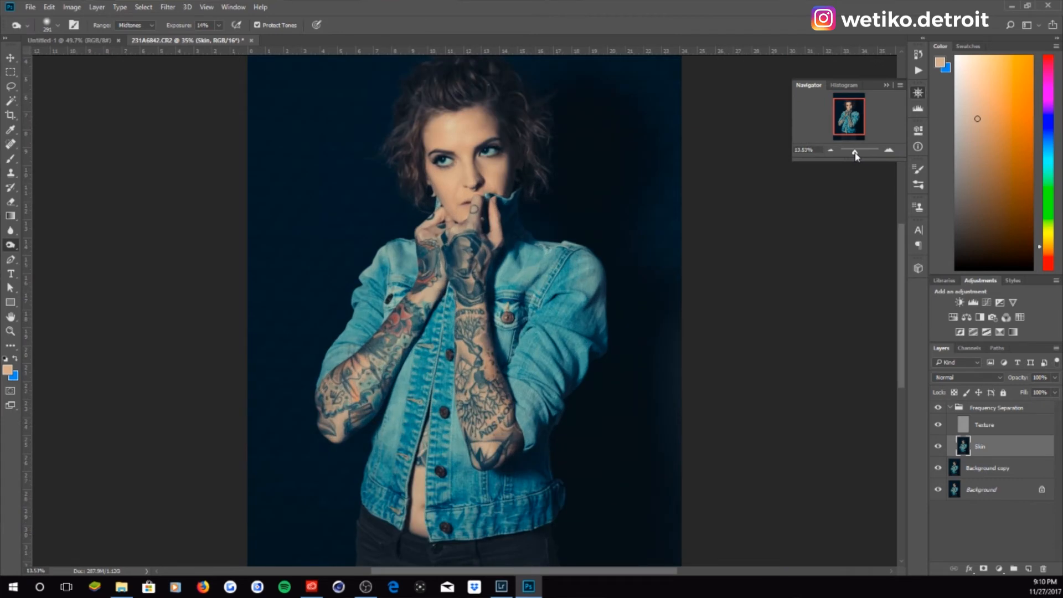
left_click_drag(858, 115, 861, 113)
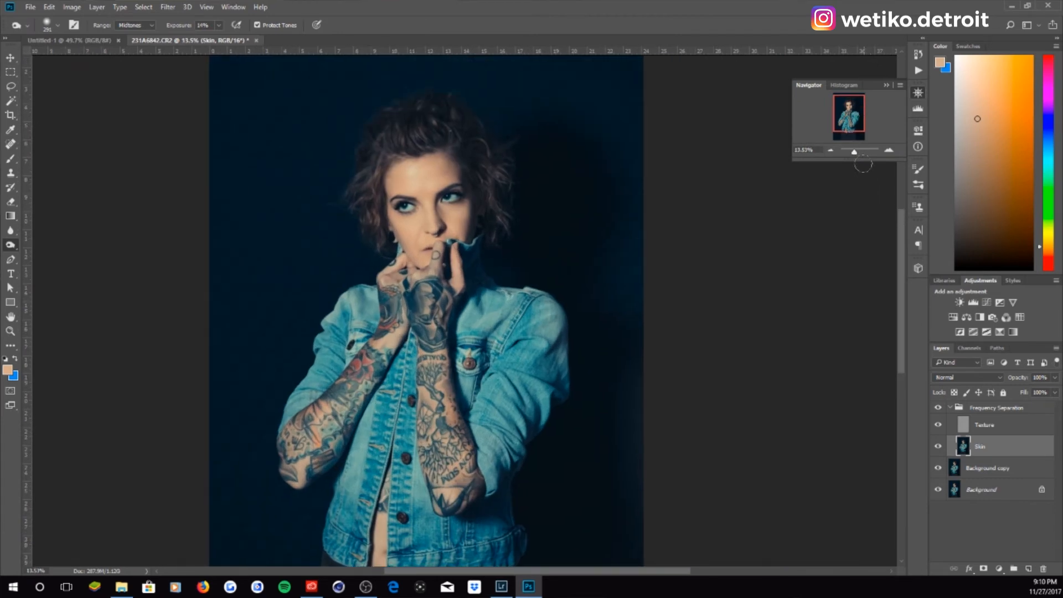
left_click_drag(857, 153, 858, 153)
left_click_drag(847, 116, 845, 111)
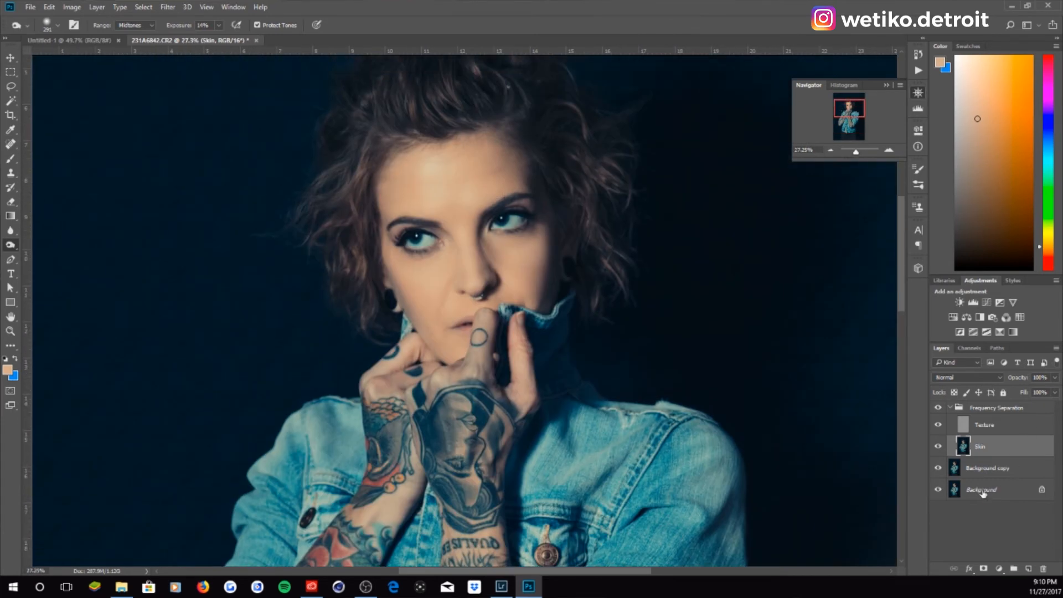
left_click(940, 409)
left_click(939, 409)
mouse_move(849, 114)
left_mouse_down()
mouse_move(858, 157)
mouse_move(851, 123)
left_mouse_up()
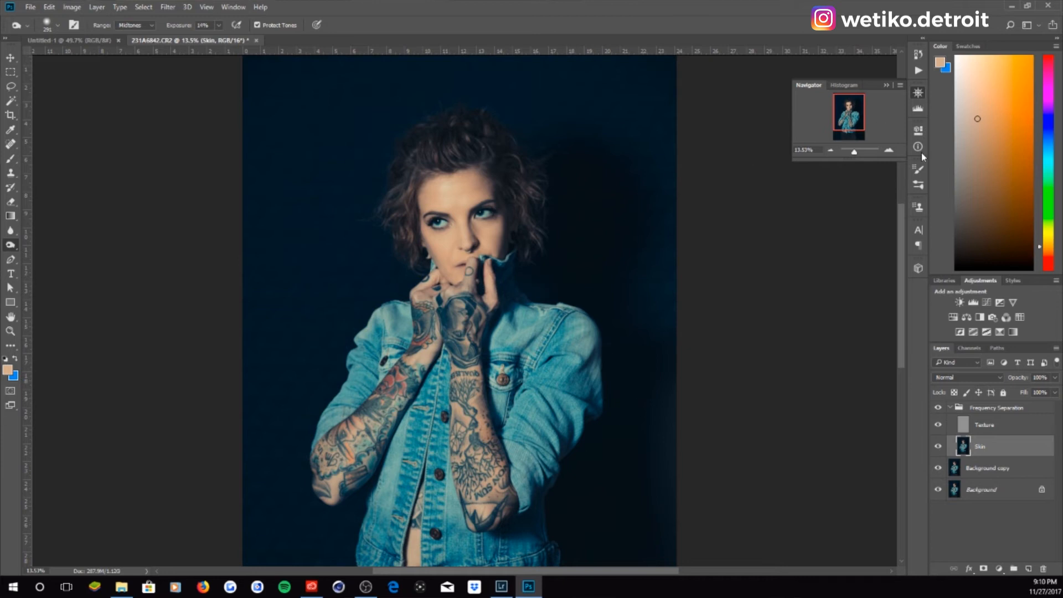
left_click_drag(854, 151, 857, 151)
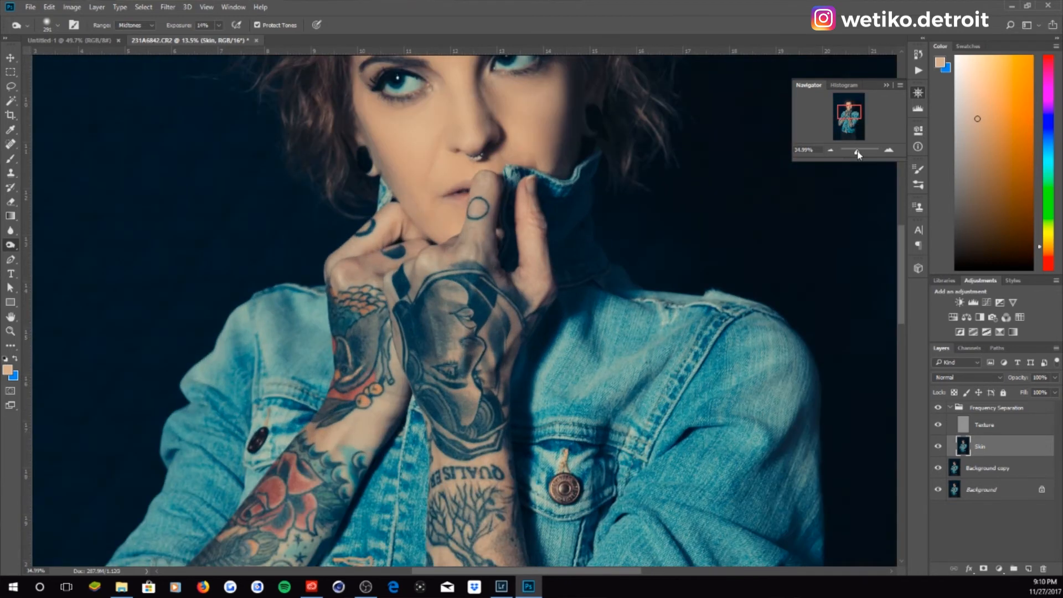
left_click_drag(848, 114, 848, 111)
Stamp all visible layers into a new layer above the Frequency Separation group and apply High Pass with a 2.0 pixel radius
left_click(991, 407)
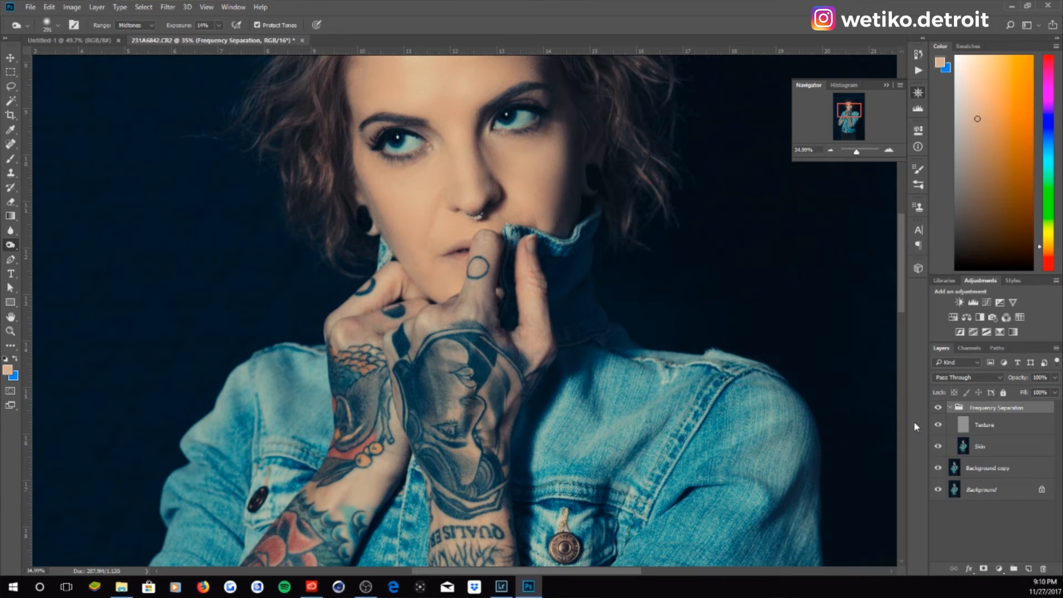
key("ctrl+shift+alt+e")
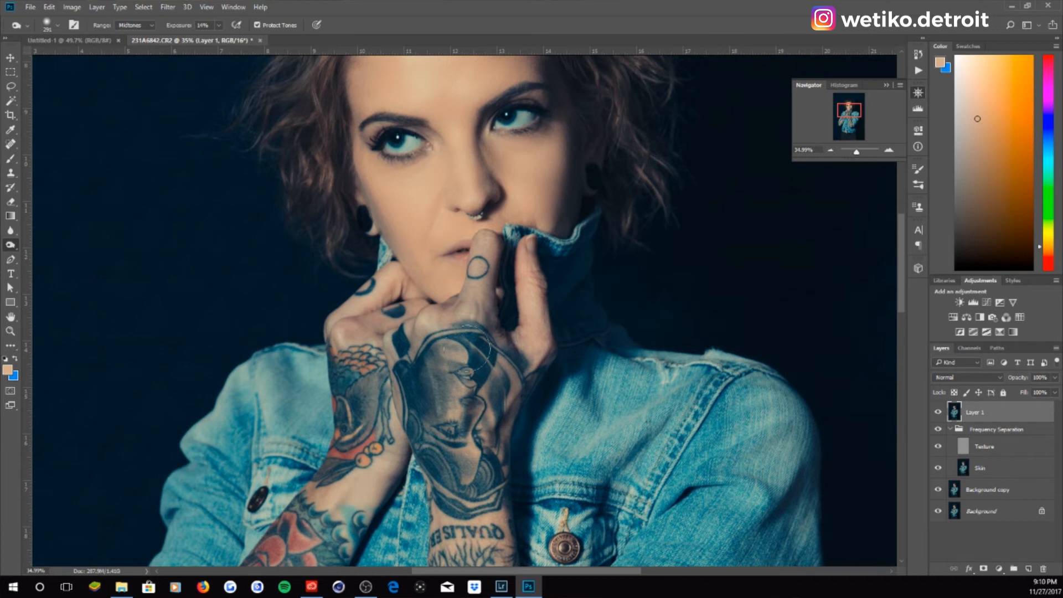
left_click(187, 6)
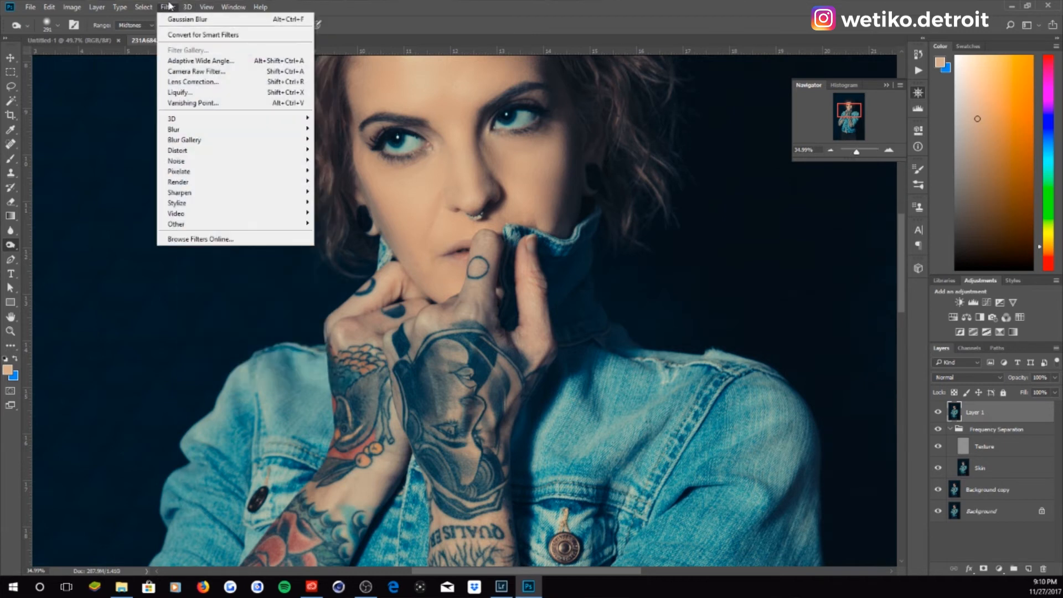
mouse_move(183, 223)
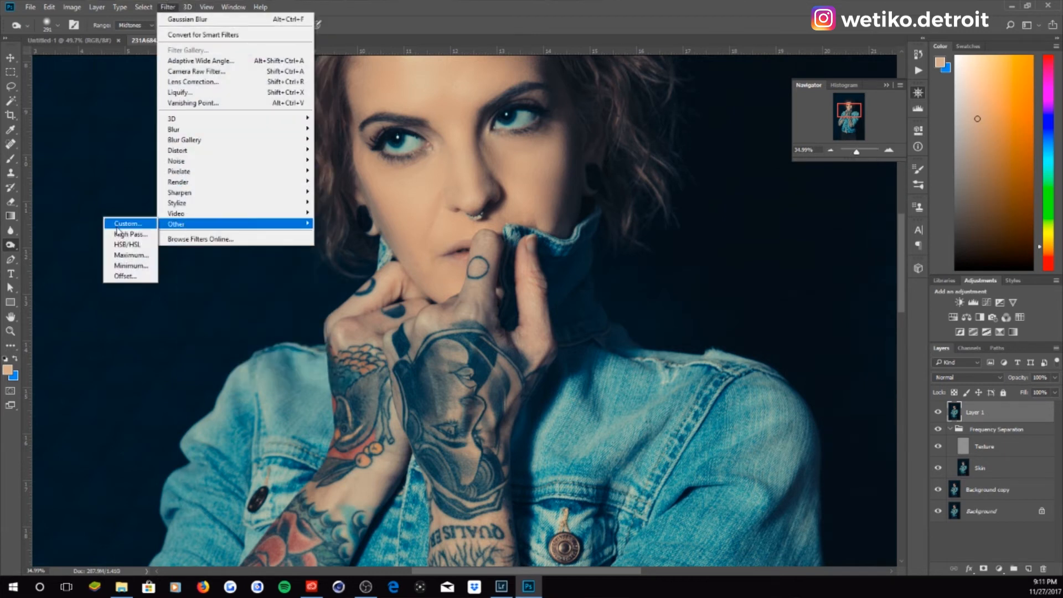
left_click(134, 235)
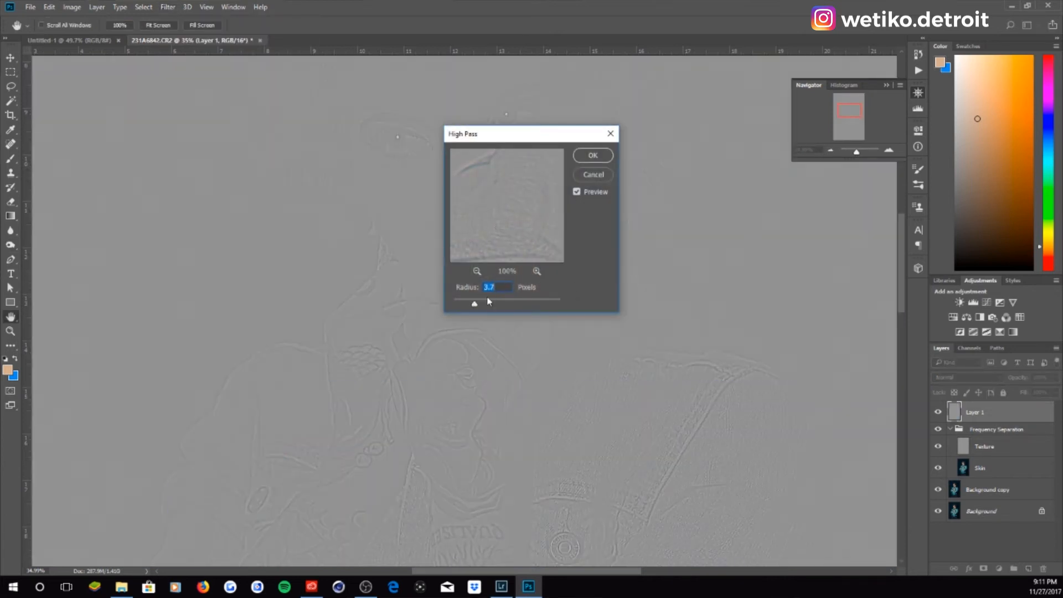
left_click_drag(474, 304, 468, 306)
left_click_drag(505, 139, 574, 105)
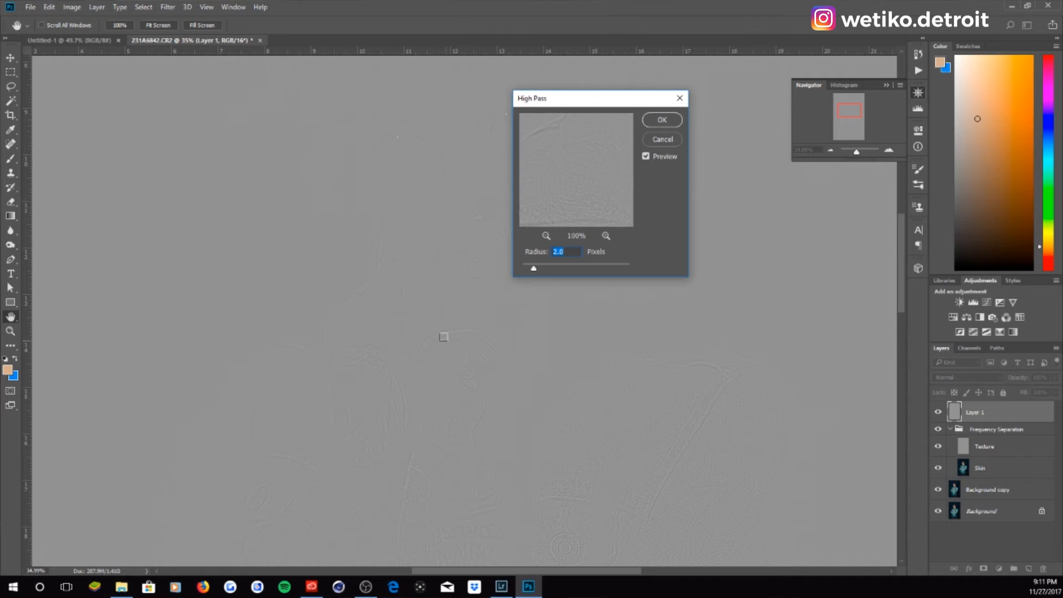
left_click(661, 120)
key("o")
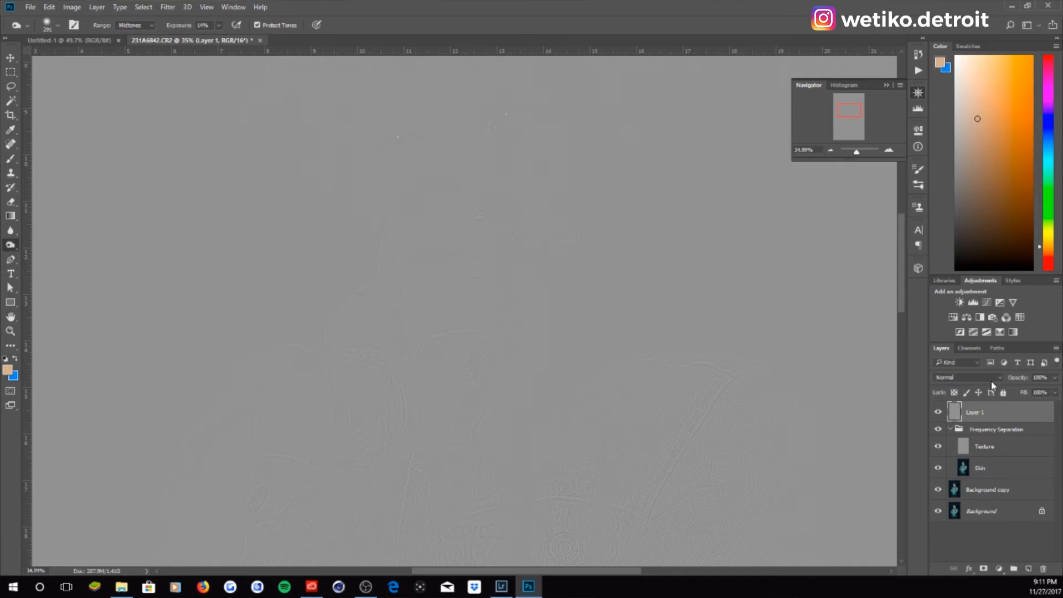
Set the high-pass layer's blend mode to Linear Light and compare the portrait's sharpness with and without the layer
left_click(988, 378)
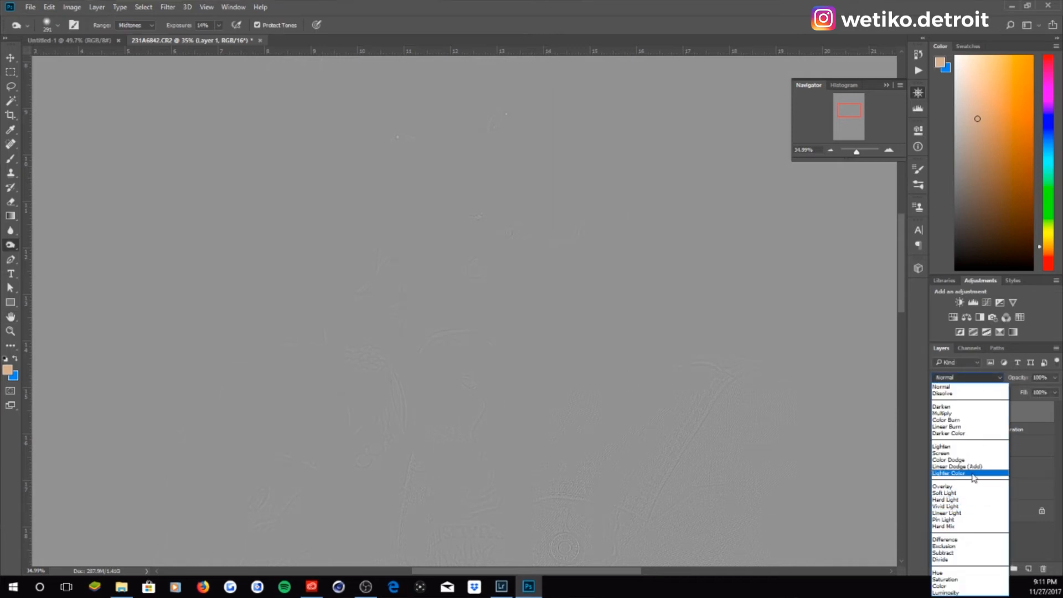
left_click(963, 512)
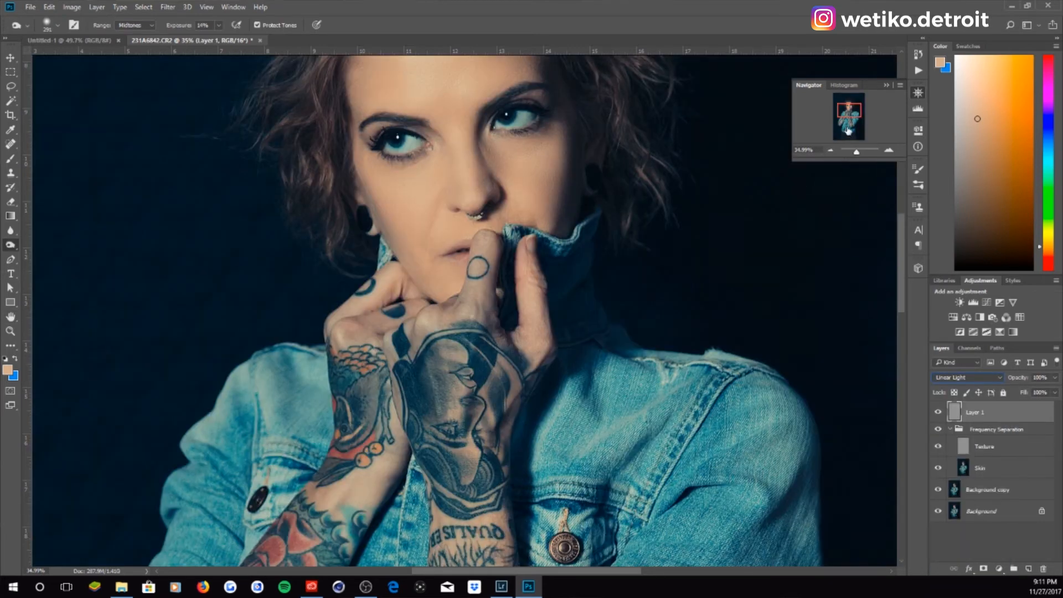
left_click_drag(854, 105, 853, 100)
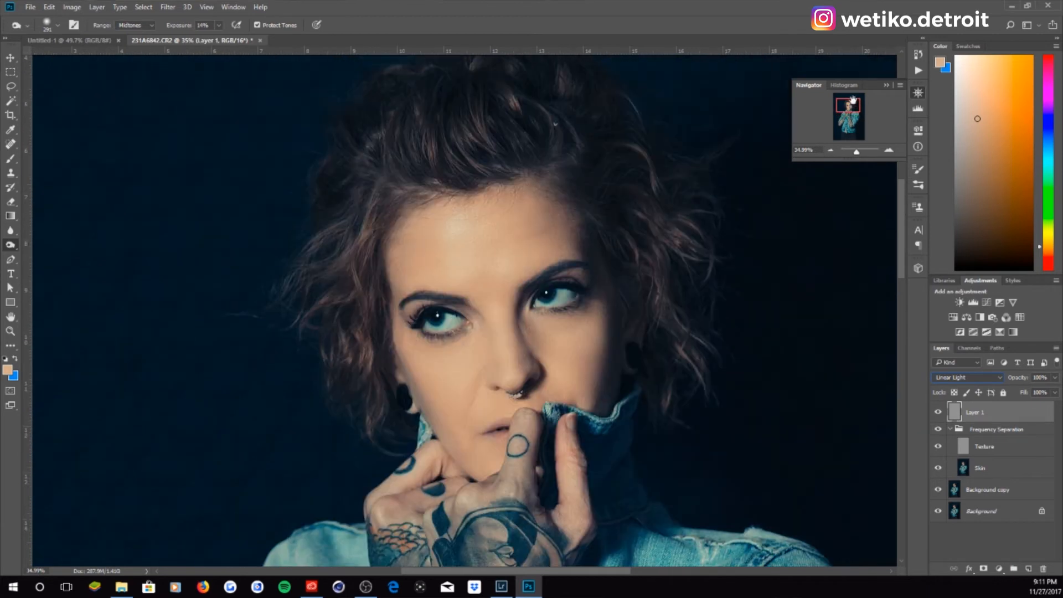
left_click(938, 413)
left_click(939, 414)
left_click_drag(848, 105, 844, 128)
left_click_drag(845, 122, 849, 106)
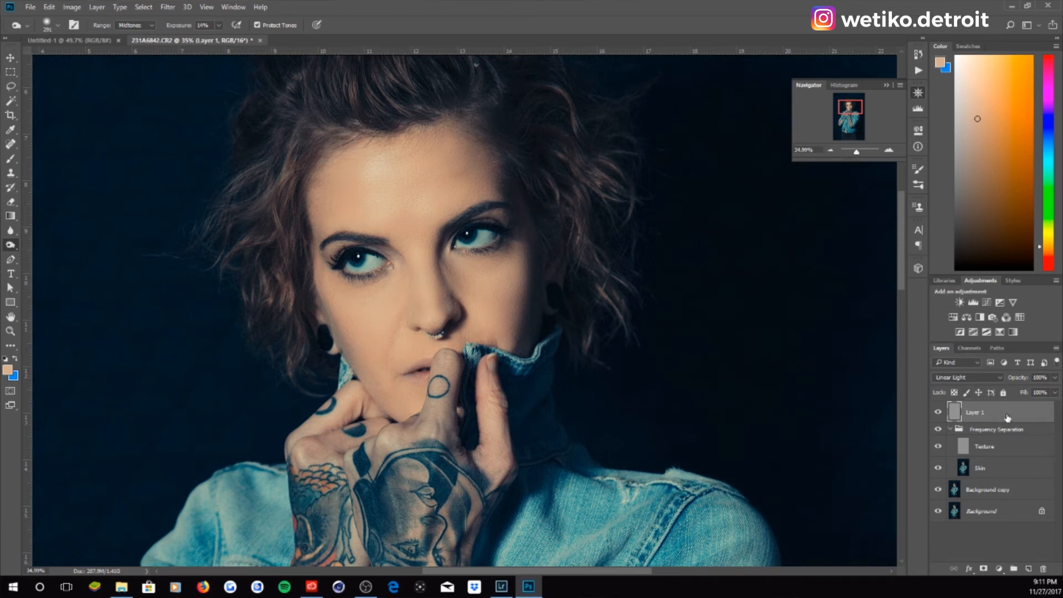
Add a layer mask to the high-pass layer and fill the mask with black at 100% opacity
left_click(983, 569)
left_click(31, 7)
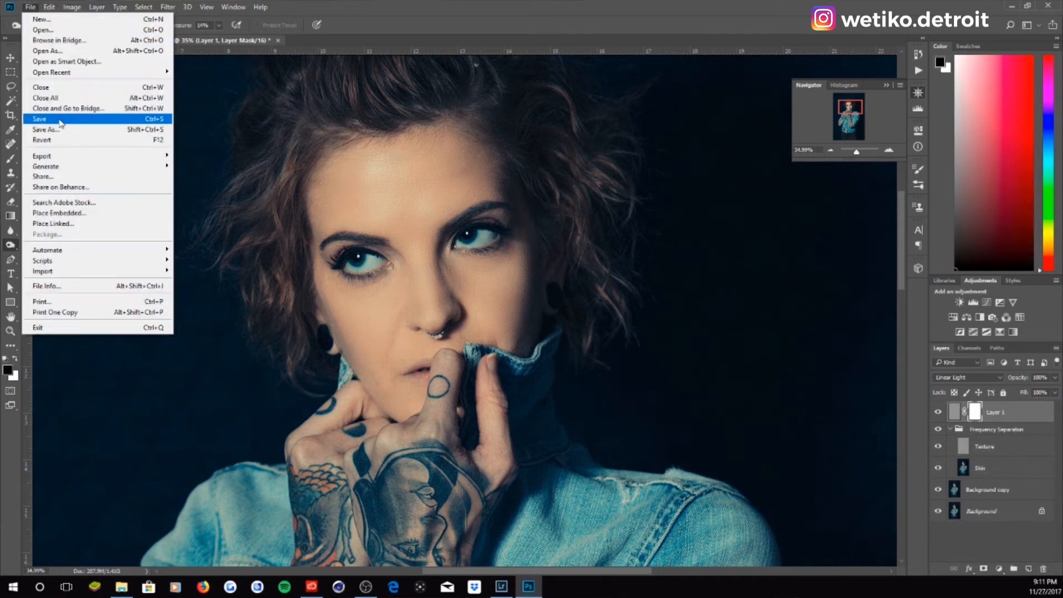
mouse_move(49, 7)
left_click(111, 174)
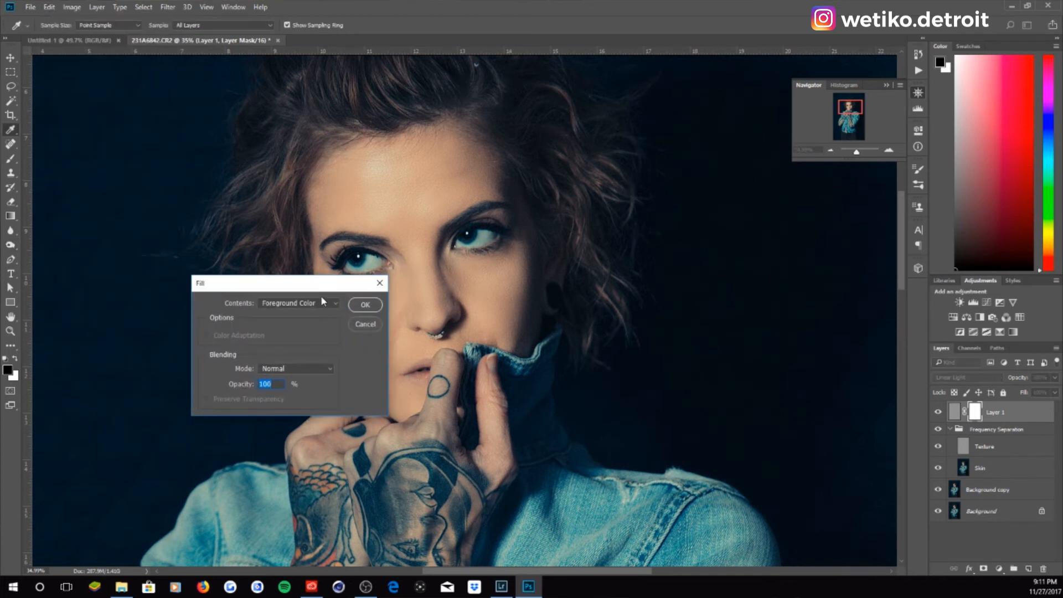
left_click(323, 302)
left_click(317, 366)
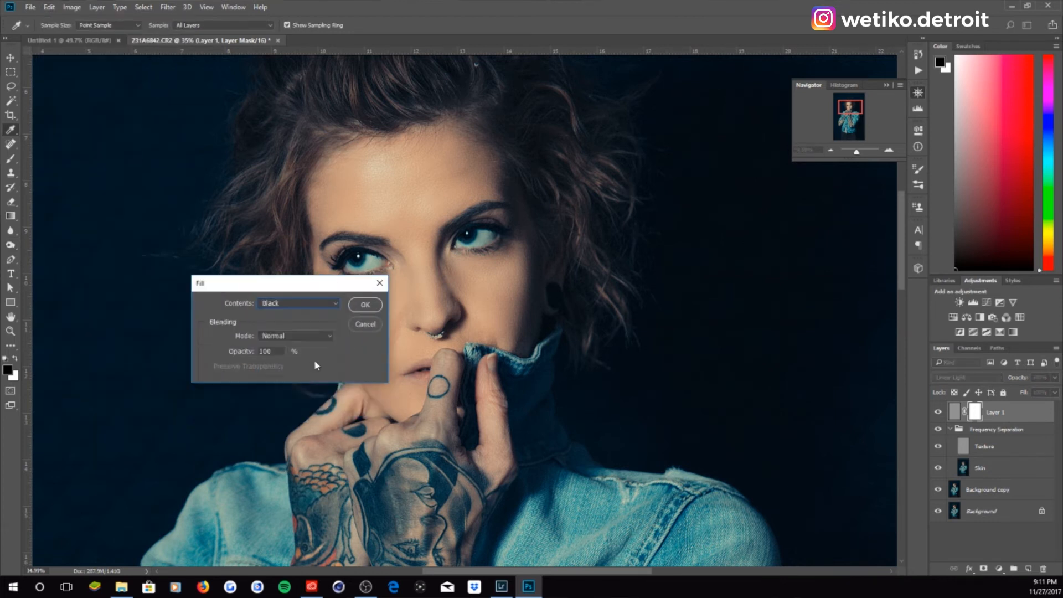
left_click(365, 304)
key("o")
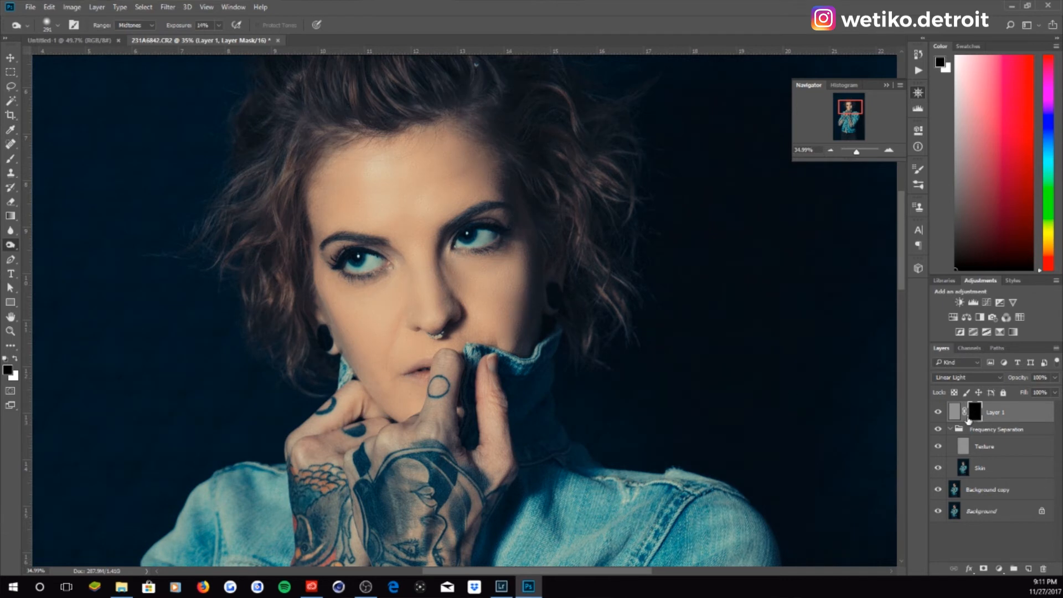
Set up a soft white brush of about 495 px with 0% hardness and 21% opacity for the high-pass layer's mask
key("x")
left_click(13, 159)
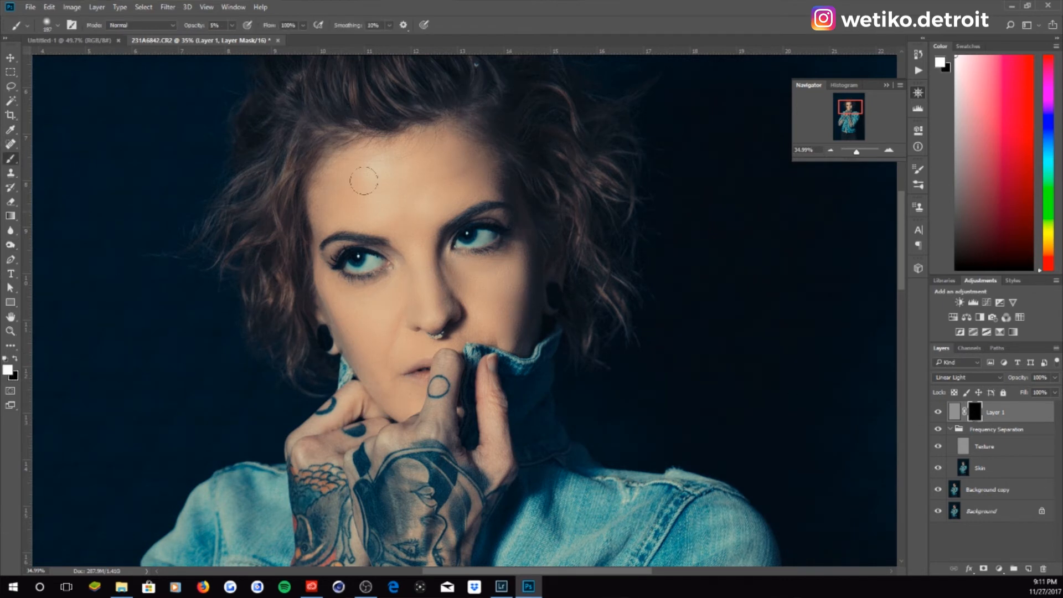
left_click(59, 27)
left_click_drag(110, 62, 126, 64)
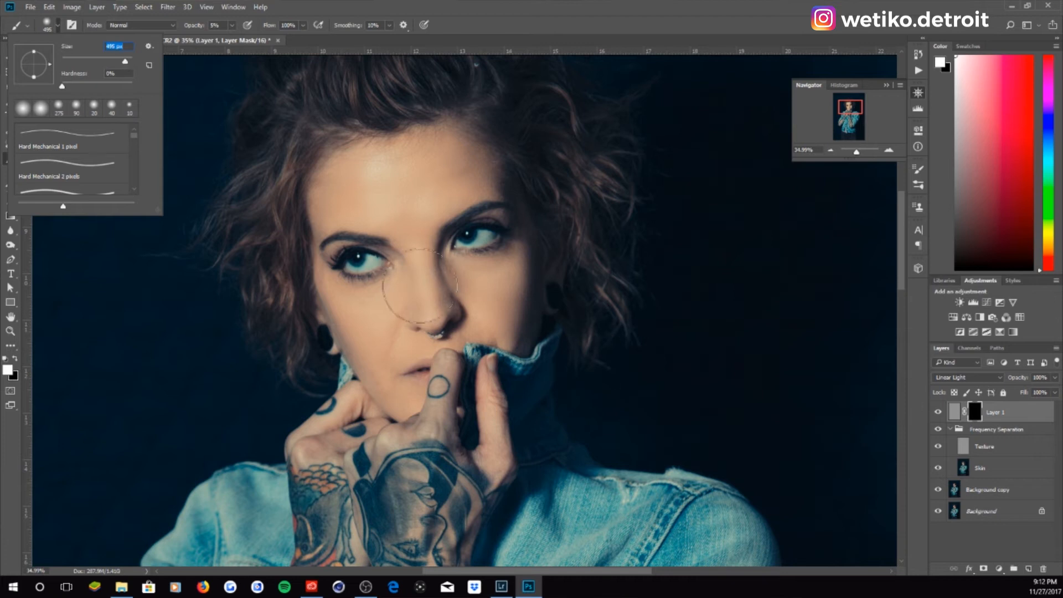
key("[")
left_click(514, 219)
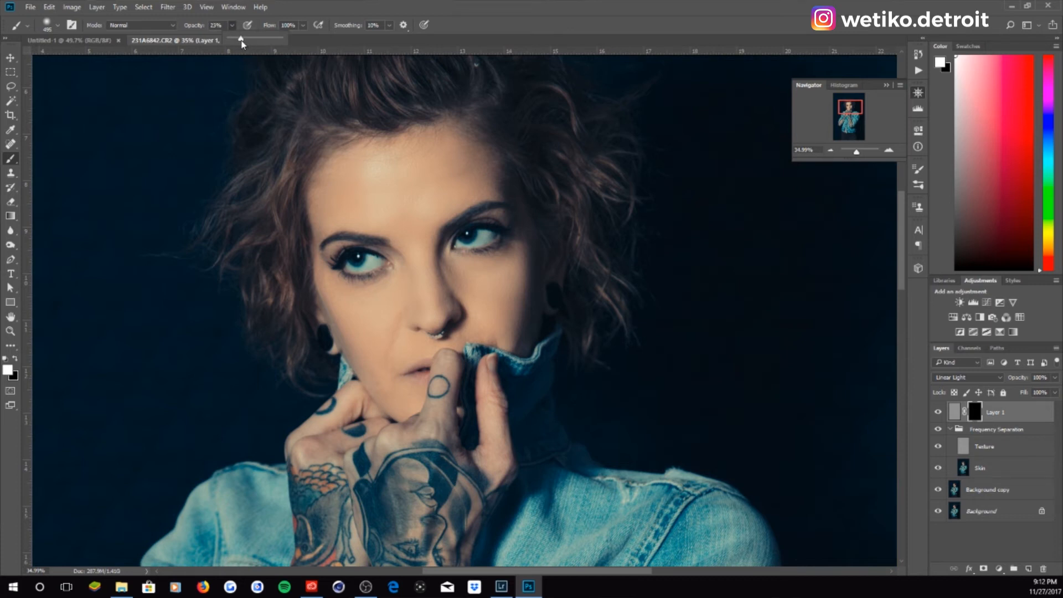
Paint white on the high-pass layer's mask over both eyes to reveal the sharpening there
left_click_drag(857, 151, 861, 151)
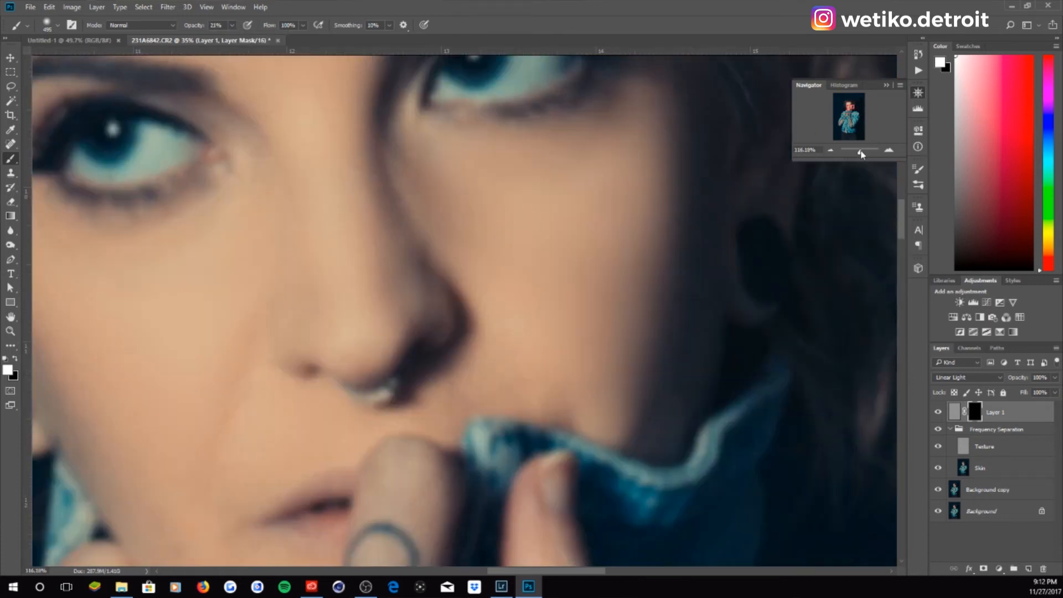
left_click(853, 108)
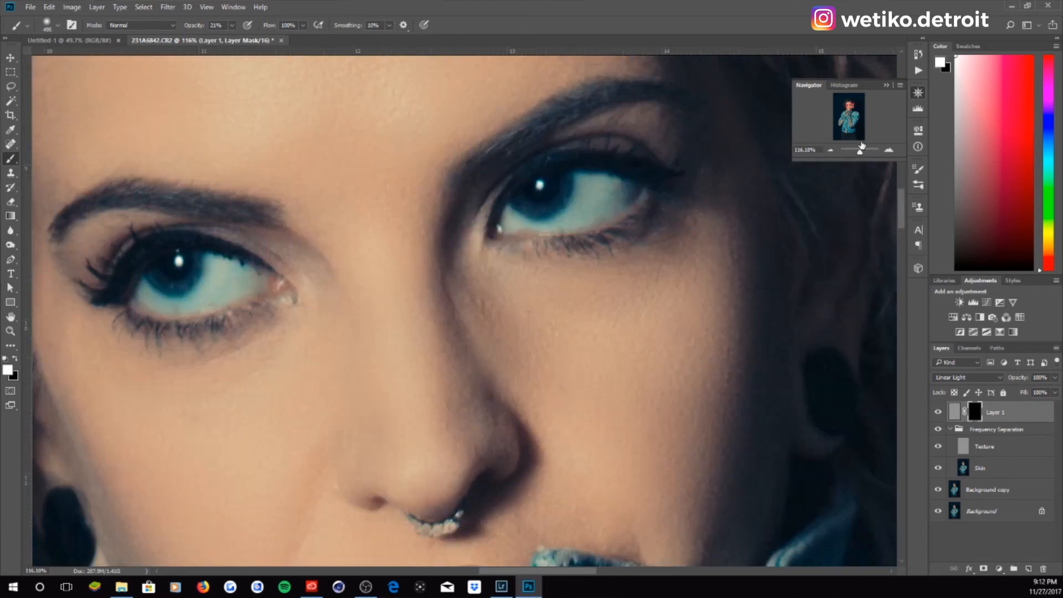
left_click_drag(861, 153, 859, 152)
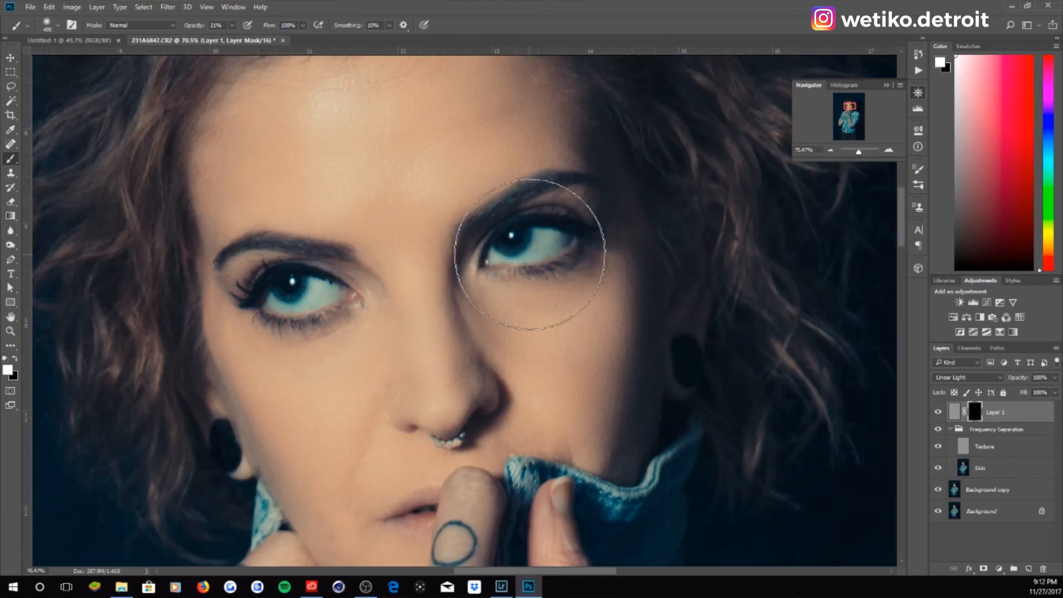
mouse_move(541, 236)
left_mouse_down()
mouse_move(565, 224)
mouse_move(505, 256)
mouse_move(581, 231)
mouse_move(492, 262)
left_mouse_up()
mouse_move(334, 291)
left_mouse_down()
mouse_move(264, 277)
mouse_move(318, 284)
mouse_move(340, 302)
mouse_move(287, 277)
left_mouse_up()
left_click_drag(481, 242, 544, 240)
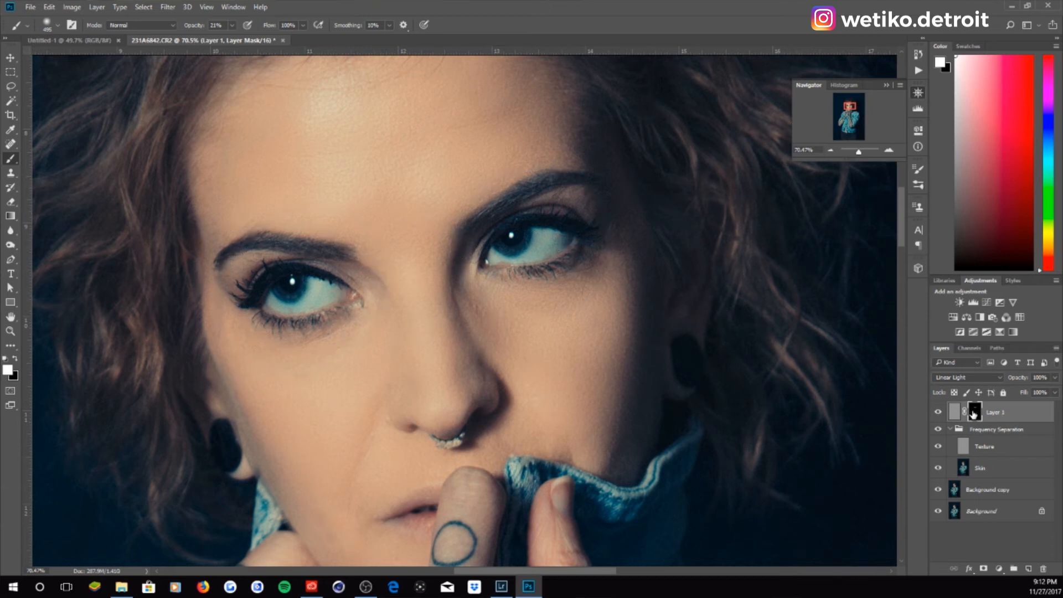
Continue revealing the sharpening on the mask around the nose and mouth and across the hair
left_click_drag(520, 358, 524, 199)
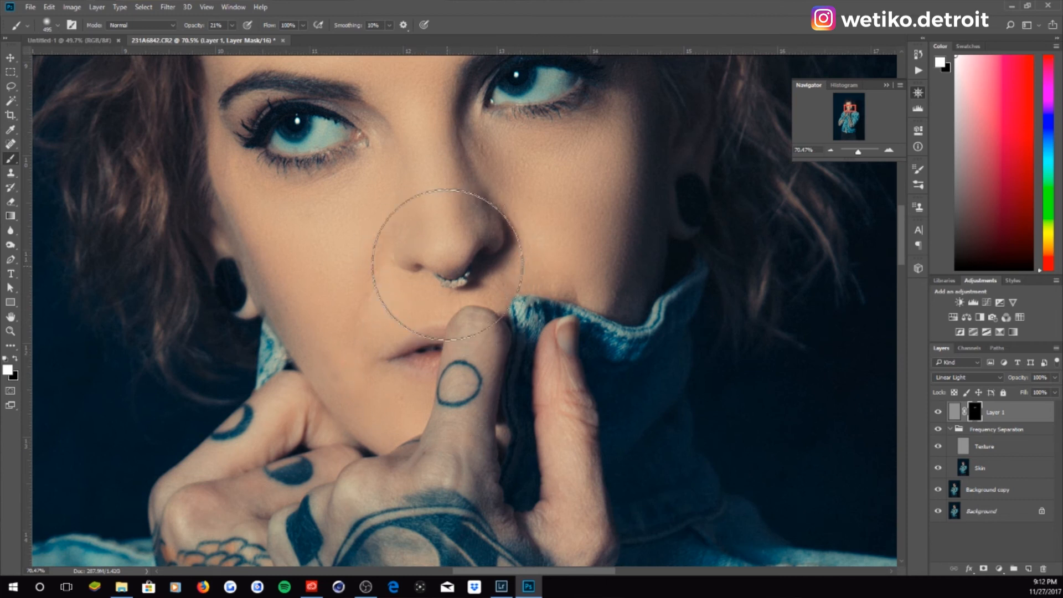
mouse_move(441, 123)
left_mouse_down()
mouse_move(432, 404)
mouse_move(503, 363)
left_mouse_up()
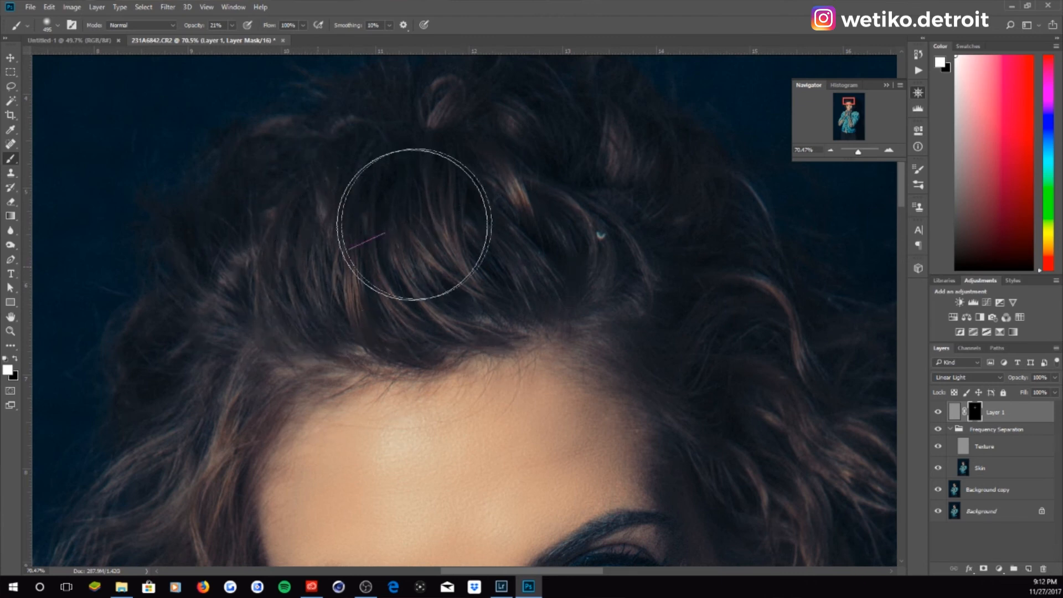
mouse_move(498, 404)
left_mouse_down()
mouse_move(553, 190)
mouse_move(523, 34)
left_mouse_up()
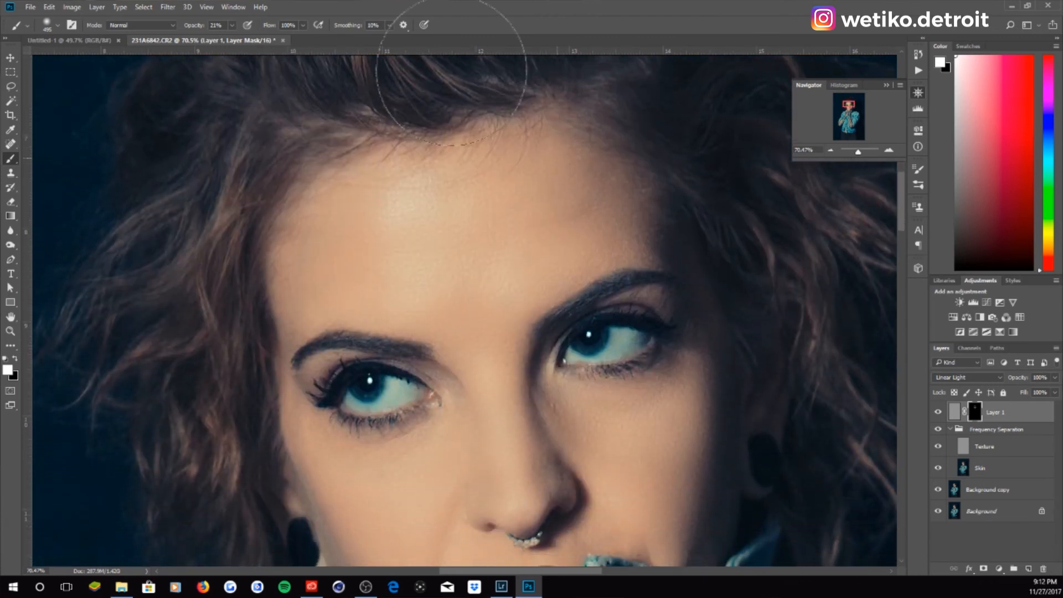
left_click_drag(590, 390, 575, 206)
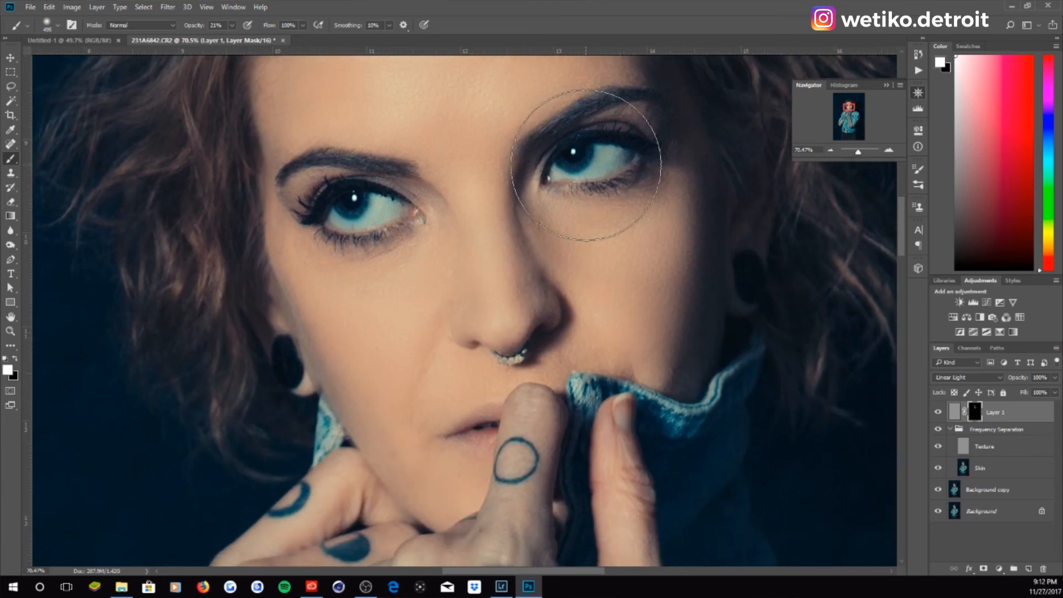
mouse_move(574, 282)
left_mouse_down()
mouse_move(579, 124)
mouse_move(603, 251)
mouse_move(638, 277)
left_mouse_up()
left_click_drag(543, 418, 584, 148)
left_click_drag(858, 151, 856, 154)
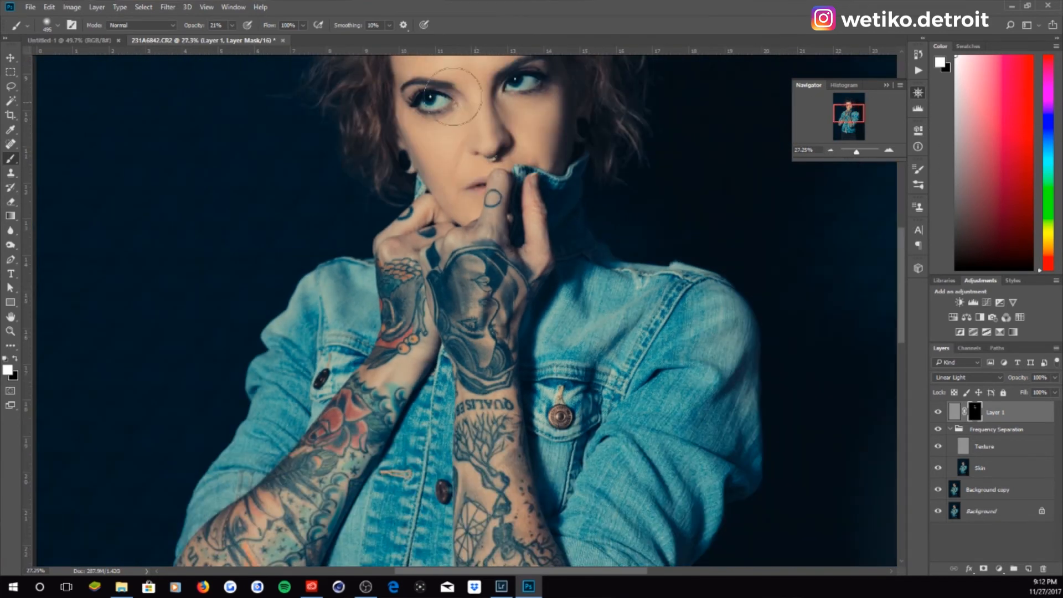
Raise the brush opacity to 77% and paint white on the mask over the tattooed hands and forearms
left_click(232, 25)
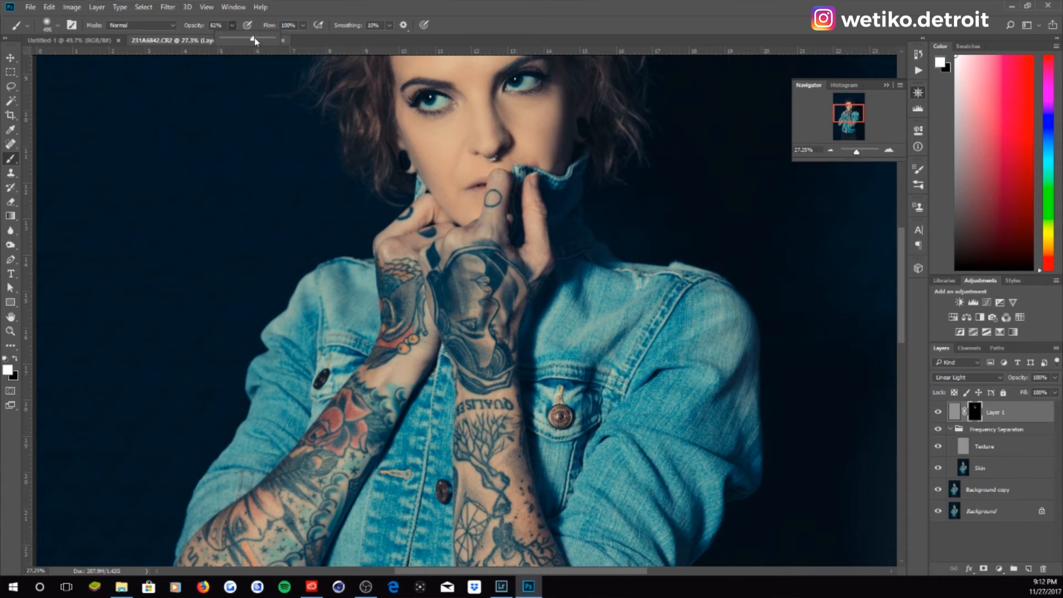
left_click_drag(581, 321, 583, 193)
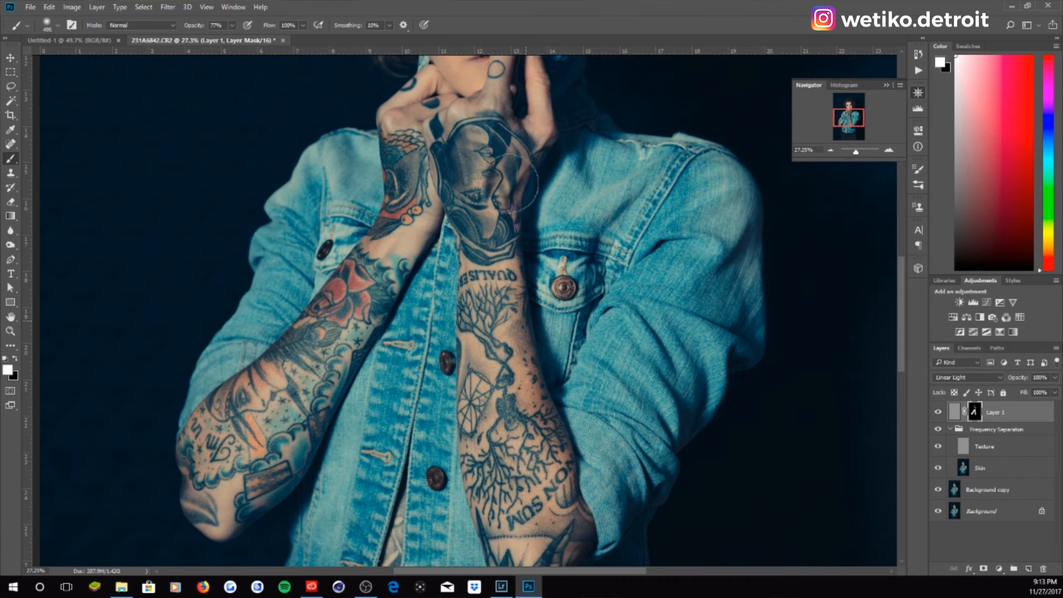
mouse_move(409, 134)
left_mouse_down()
mouse_move(399, 372)
mouse_move(405, 344)
left_mouse_up()
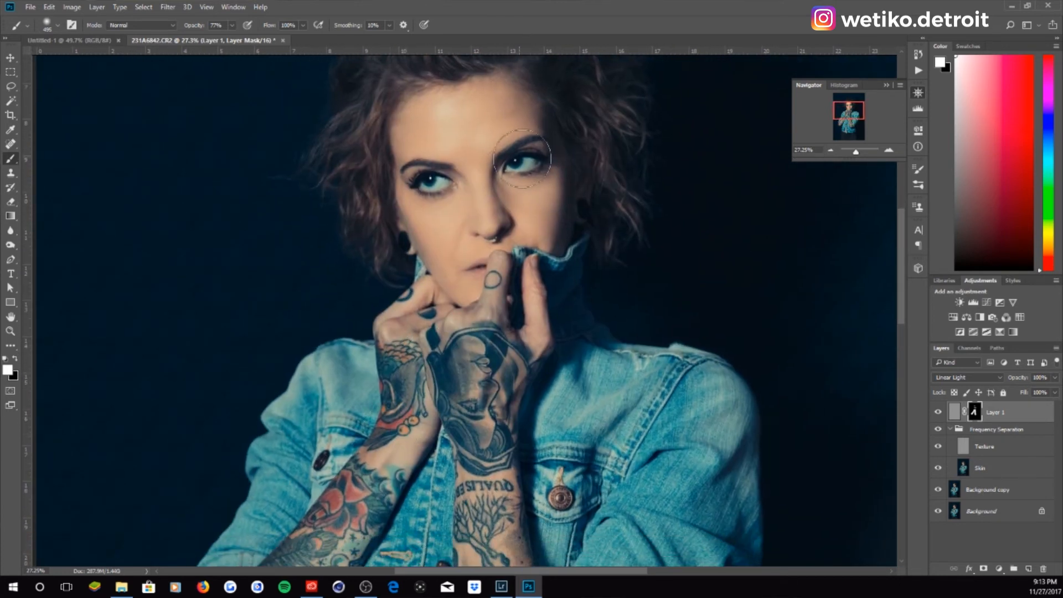
Compare the hands and eyes up close with and without the masked high-pass layer
left_click_drag(855, 151, 860, 150)
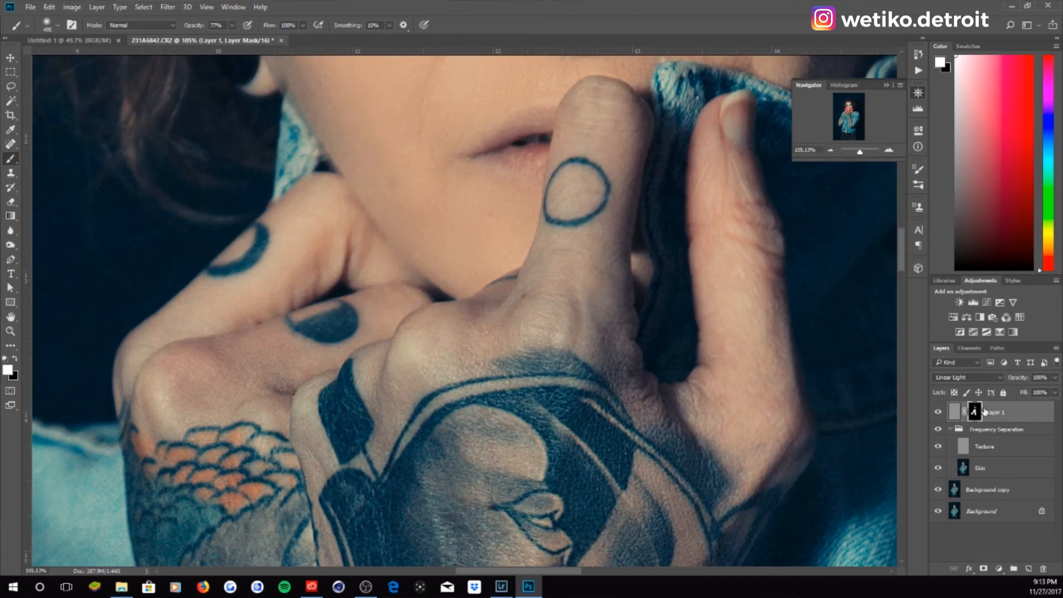
left_click(938, 413)
left_click(938, 413)
left_click(937, 413)
left_click_drag(545, 228, 553, 364)
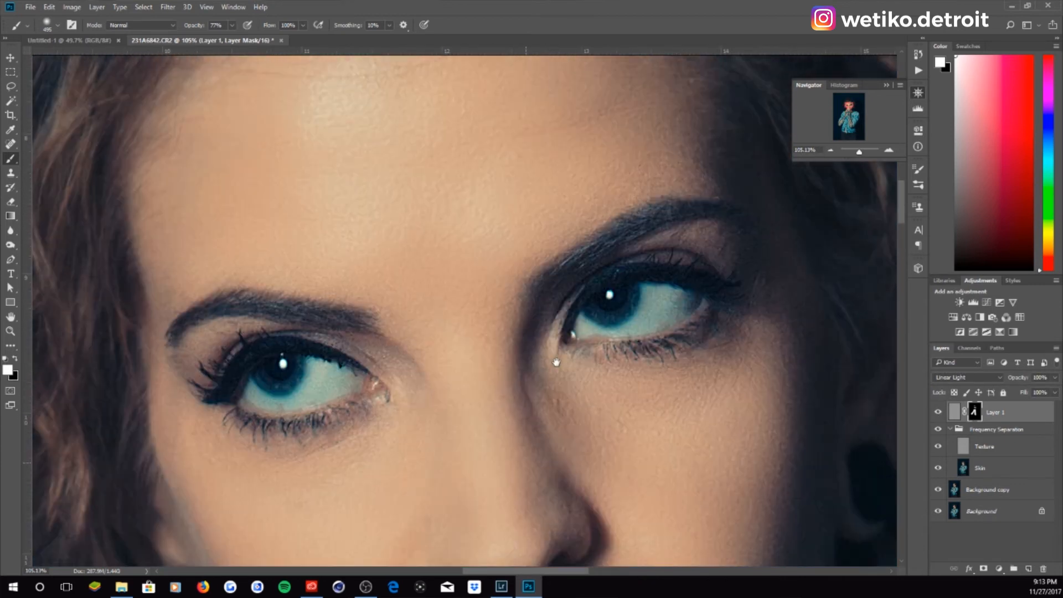
left_click(939, 416)
left_click(938, 414)
left_click(938, 413)
Stamp all visible layers into a new layer above the masked high-pass layer
left_click(1007, 413)
left_click_drag(859, 156, 857, 154)
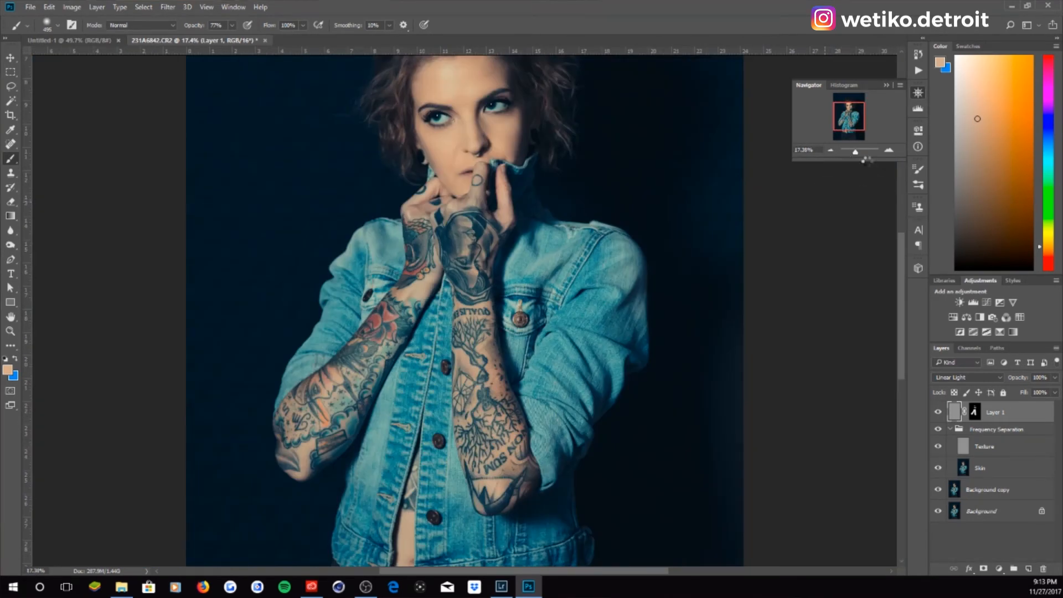
left_click_drag(855, 151, 858, 151)
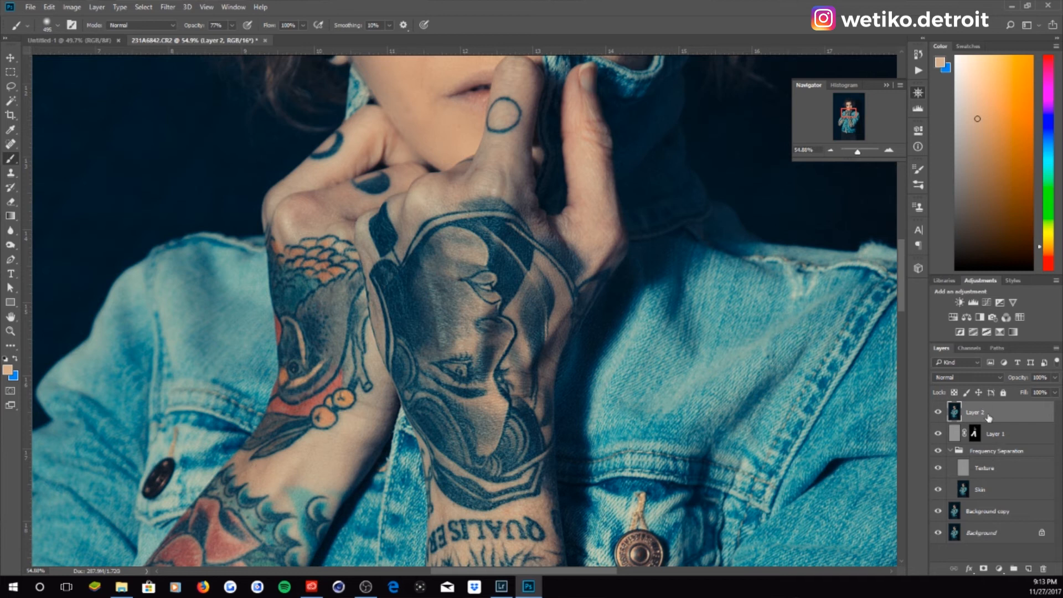
Set the Dodge tool to a 17 px brush, Midtones range and 50% exposure, and brighten the iris of the eye nearer the hair's outer edge
left_click_drag(848, 115, 849, 108)
left_click_drag(860, 154, 861, 152)
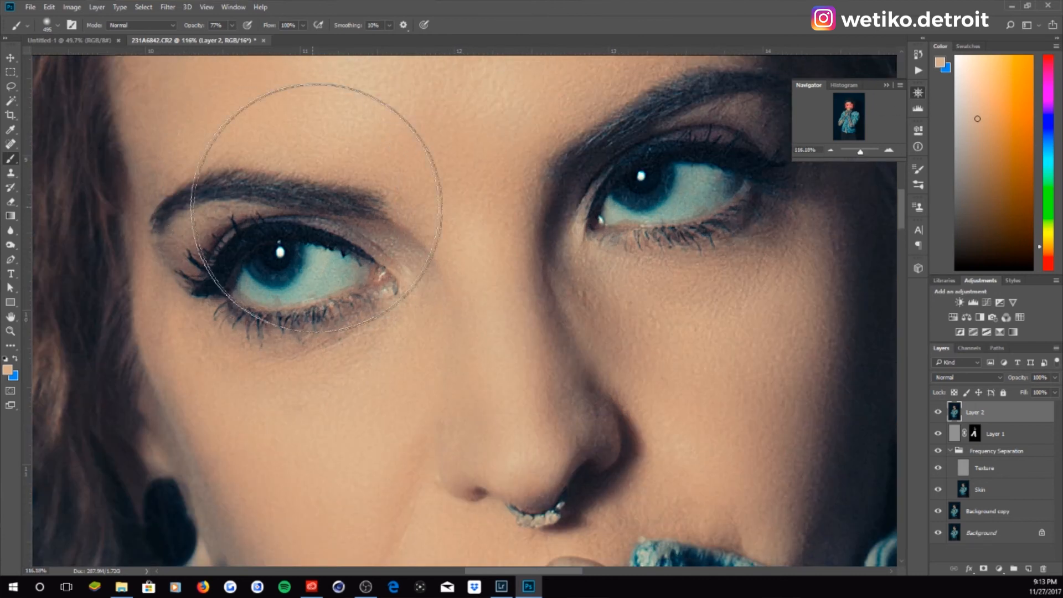
left_click(10, 244)
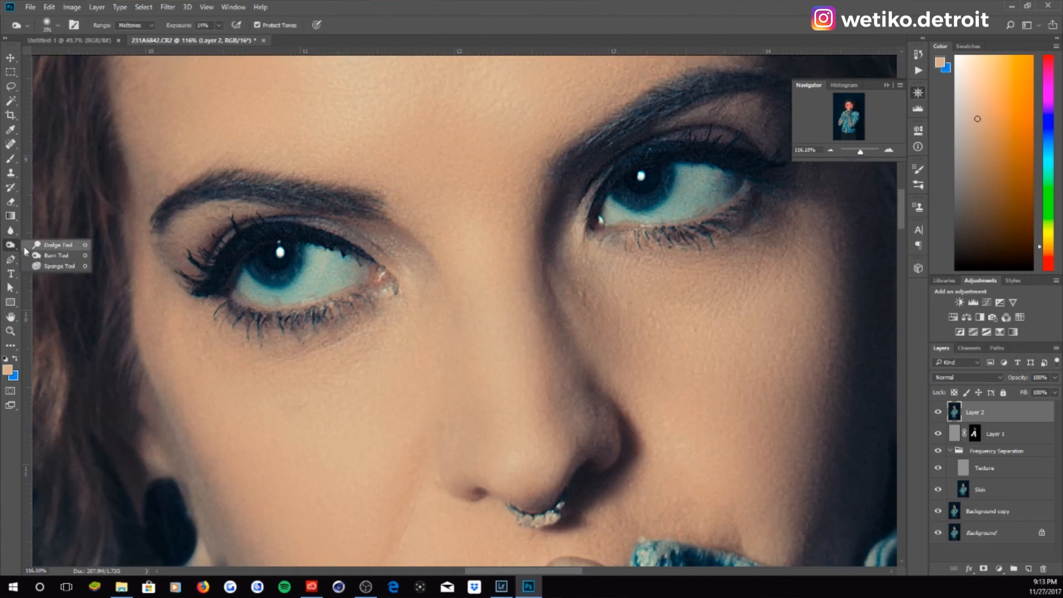
left_click(57, 245)
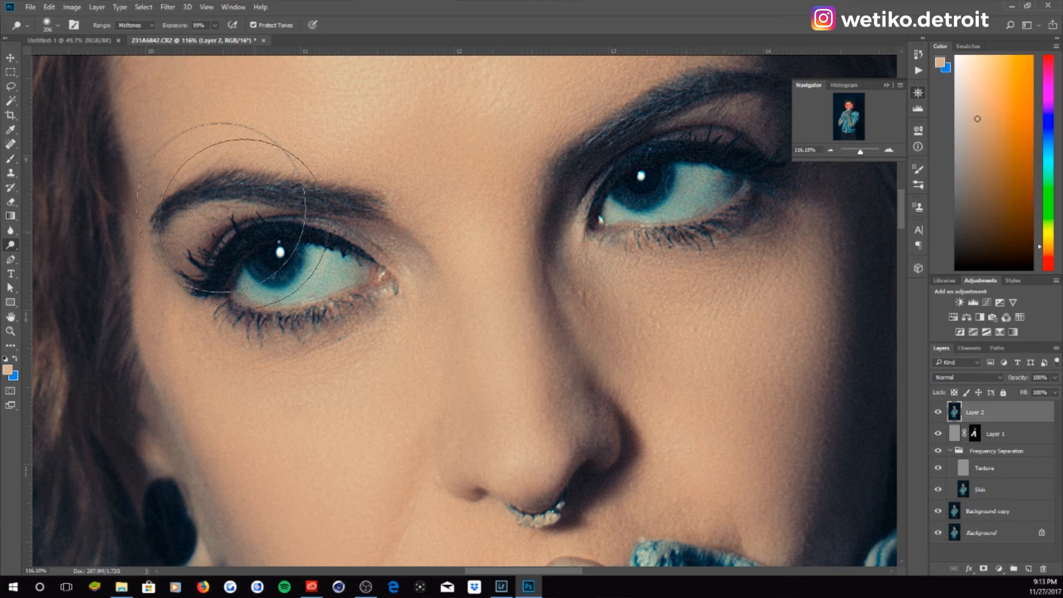
left_click(58, 25)
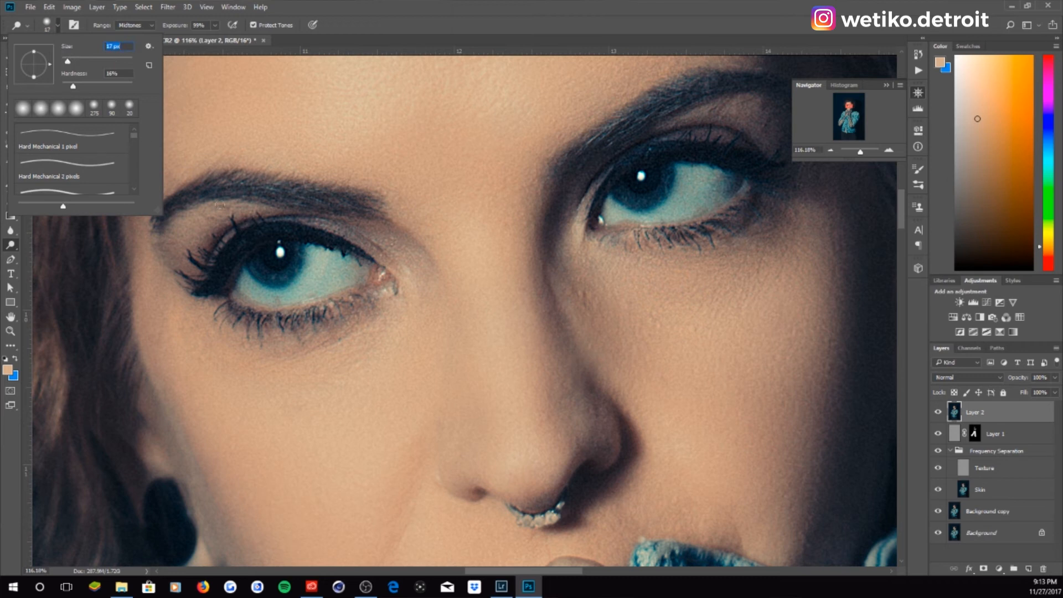
left_click(865, 150)
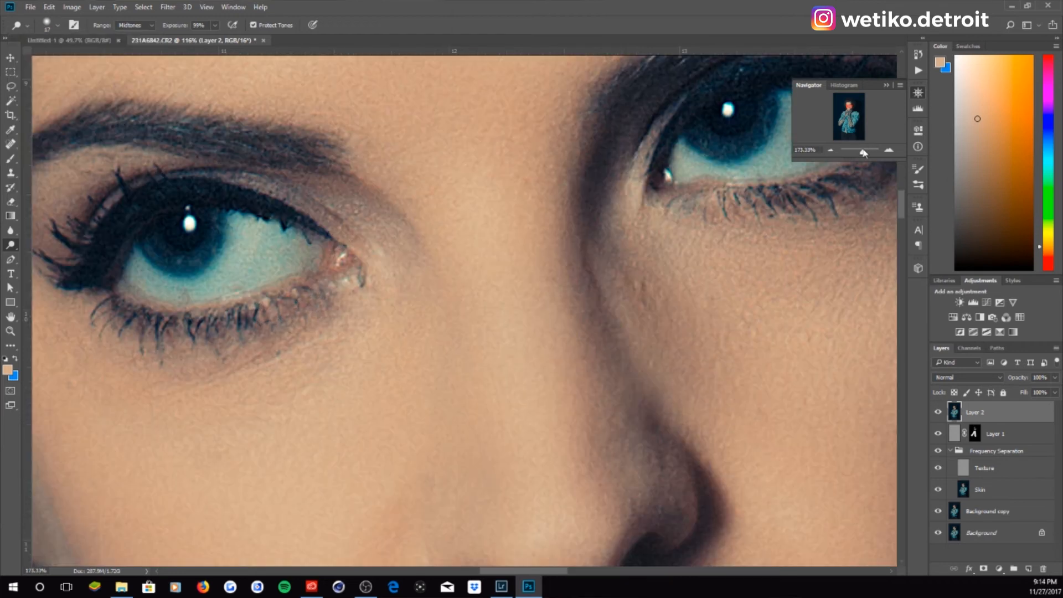
scroll(580, 185, "left", 10)
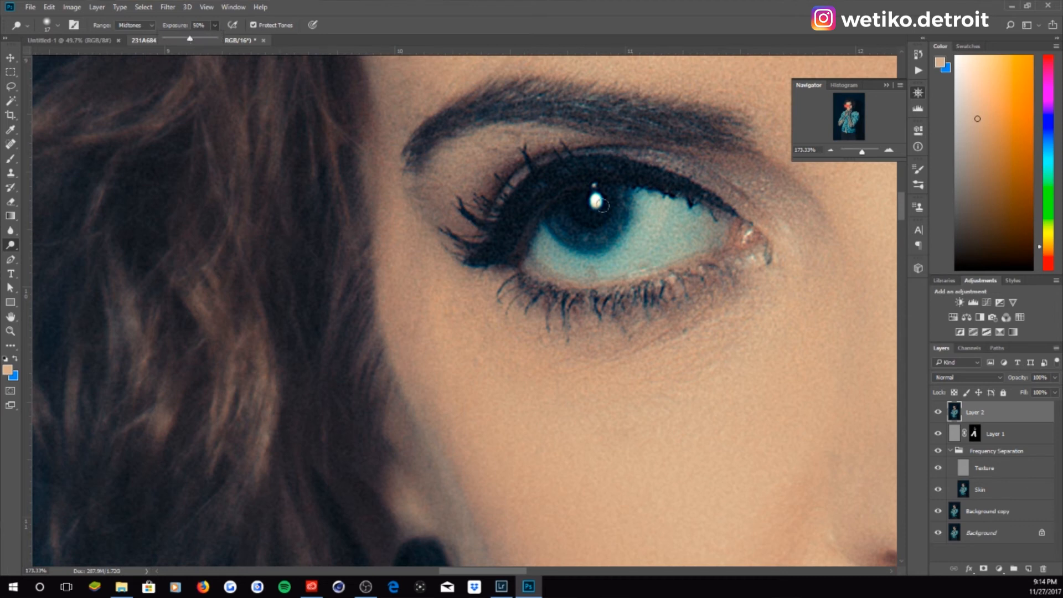
left_click(555, 223)
Dodge the iris of the other eye, and touch up the first iris with further dodge strokes
left_click_drag(860, 156, 858, 155)
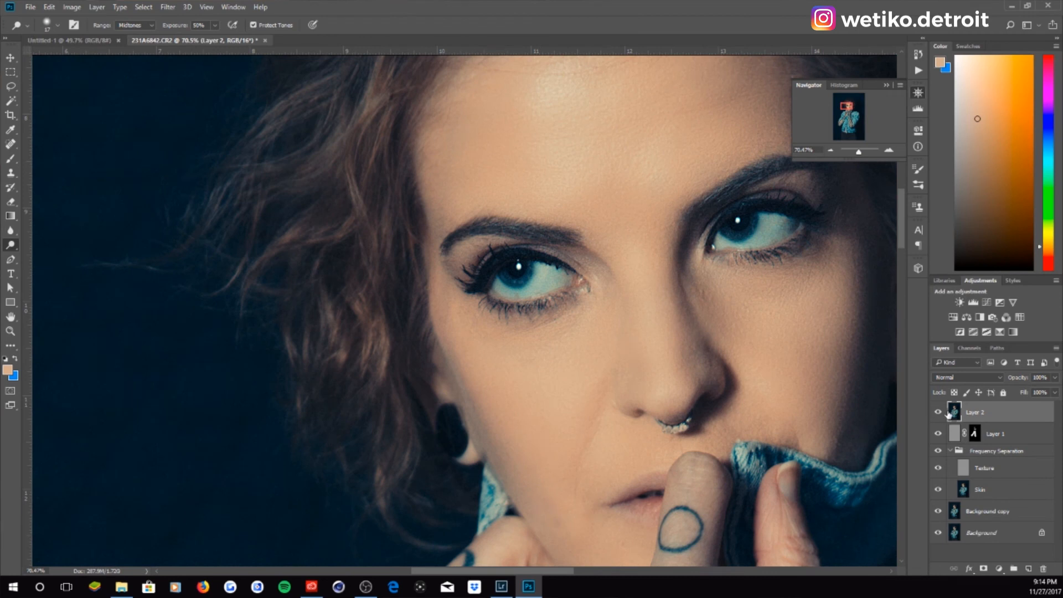
left_click_drag(760, 277, 506, 349)
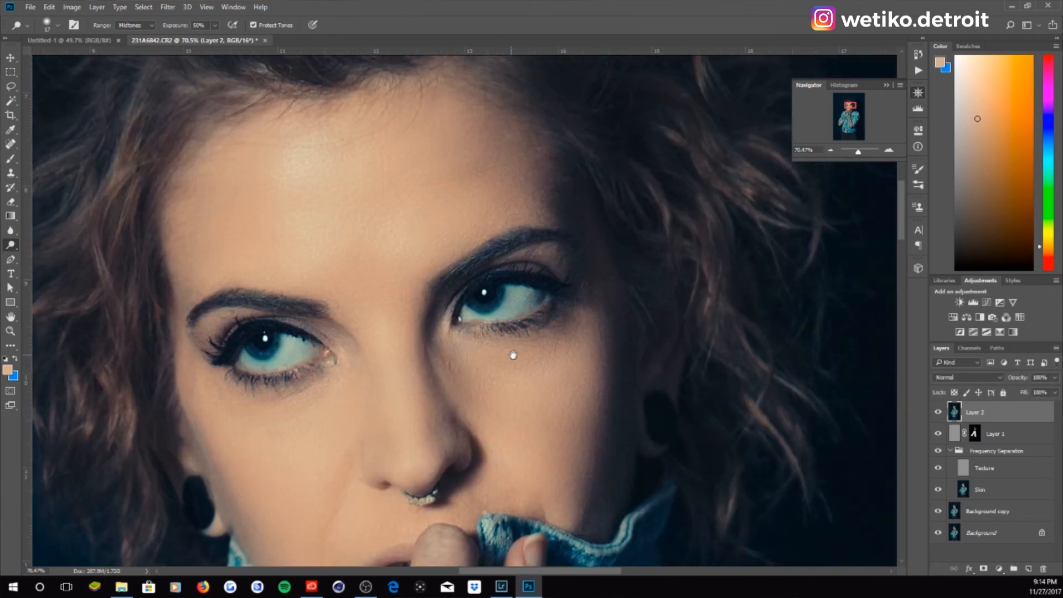
left_click_drag(857, 154, 863, 149)
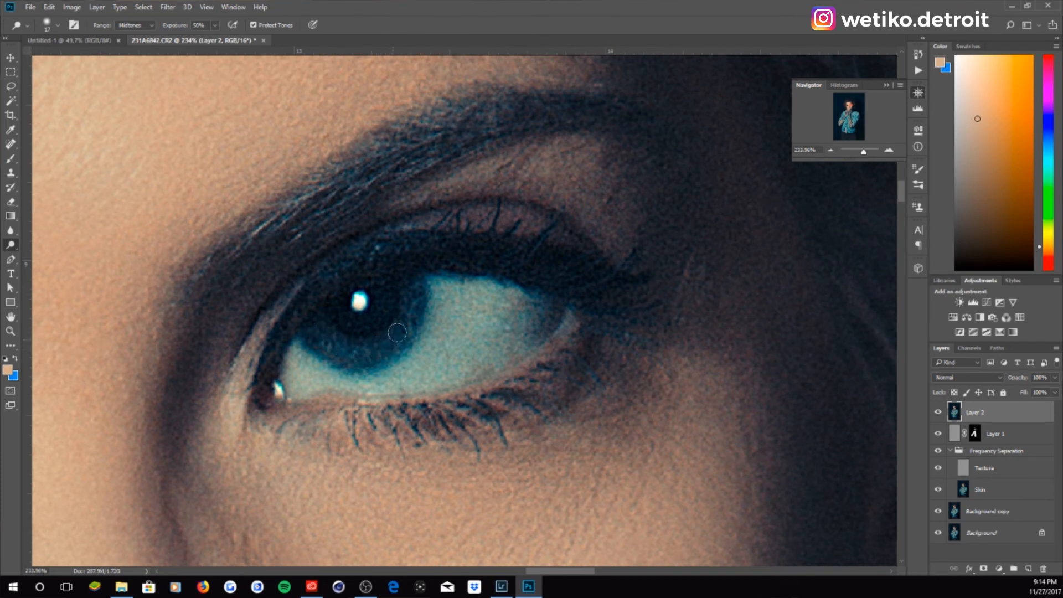
mouse_move(354, 349)
left_mouse_down()
mouse_move(321, 328)
mouse_move(360, 353)
mouse_move(400, 337)
mouse_move(410, 311)
mouse_move(380, 341)
mouse_move(356, 346)
mouse_move(397, 334)
mouse_move(362, 348)
left_mouse_up()
key("space")
left_click_drag(266, 407, 486, 313)
mouse_move(288, 378)
left_mouse_down()
mouse_move(368, 349)
mouse_move(471, 334)
left_mouse_up()
left_click_drag(217, 274, 258, 297)
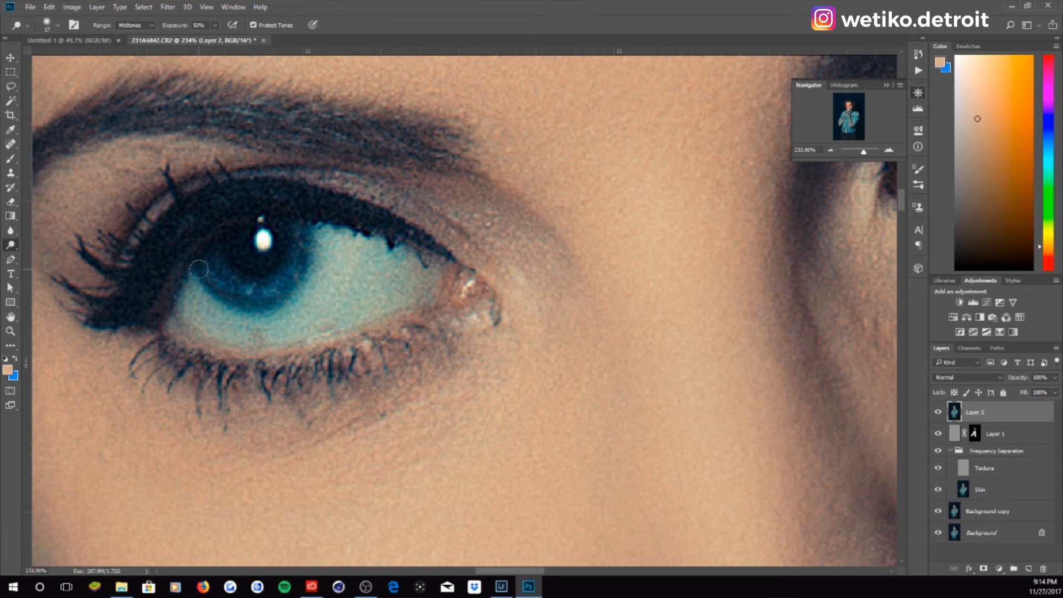
Compare the portrait with and without the dodged layer and examine the face, tattoos and jacket at several zoom levels
left_click_drag(863, 151, 859, 153)
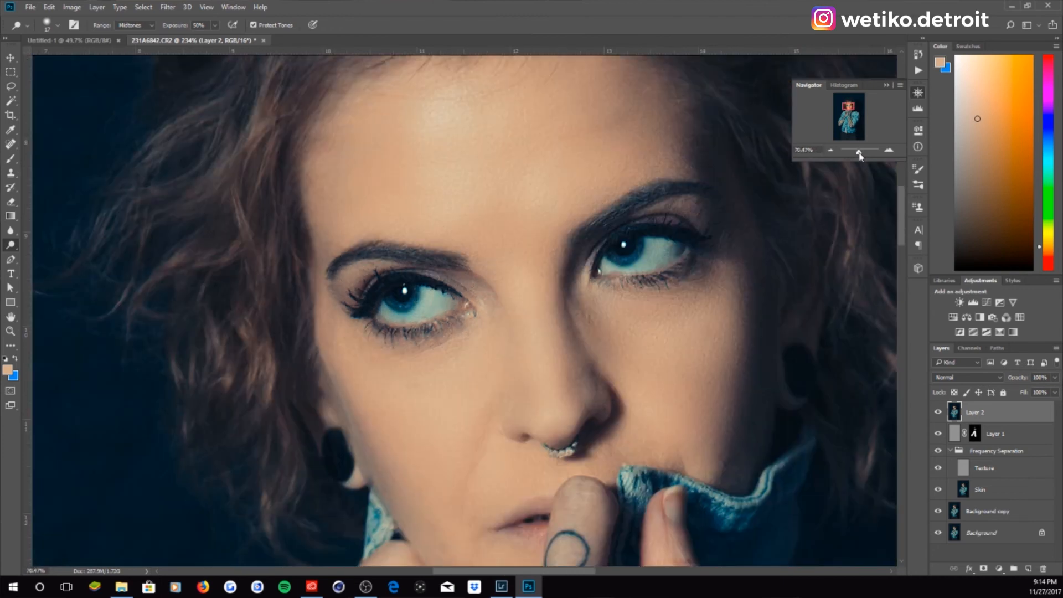
left_click_drag(695, 336, 576, 270)
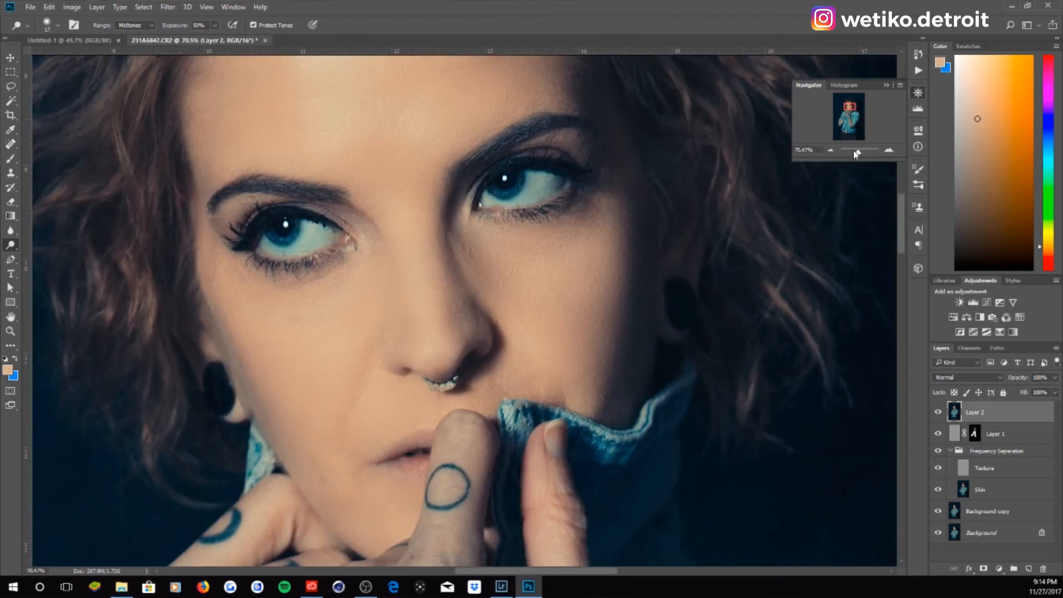
left_click_drag(856, 155, 857, 153)
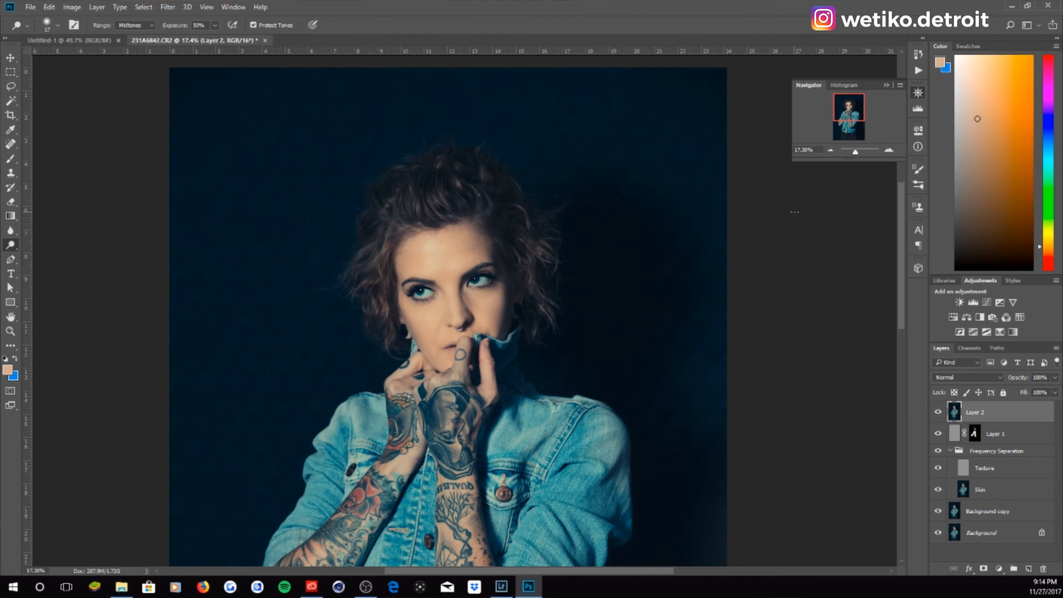
left_click(940, 413)
left_click(939, 413)
left_click(940, 413)
left_click(939, 413)
left_click(940, 413)
left_click(940, 413)
left_click_drag(860, 154, 858, 154)
left_click_drag(591, 403, 588, 468)
left_click_drag(547, 149, 507, 235)
left_click_drag(589, 409, 565, 226)
left_click_drag(550, 348, 593, 478)
left_click_drag(556, 182, 522, 237)
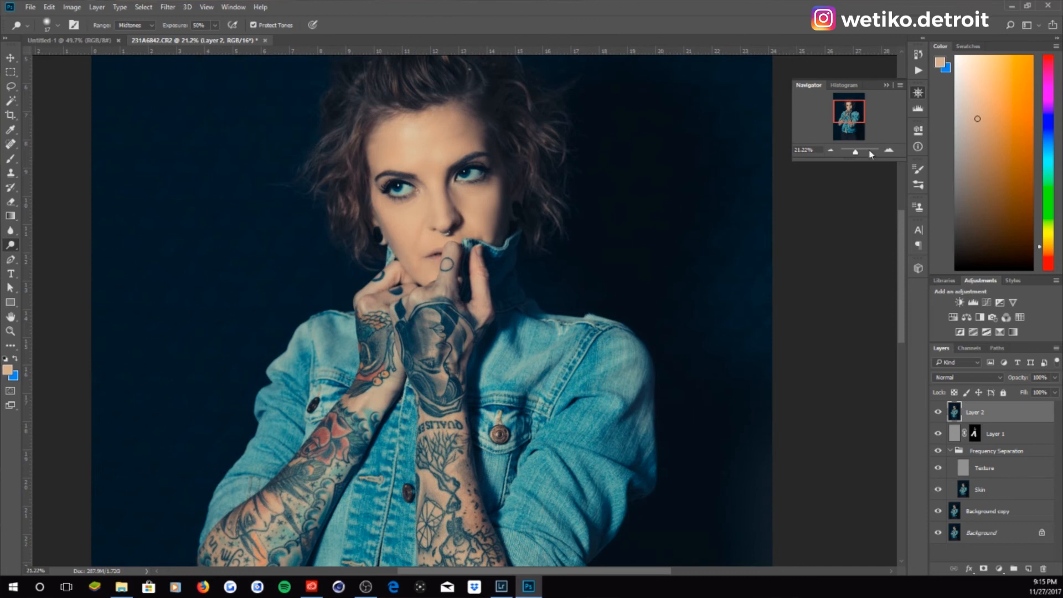
Add a Curves adjustment layer above the dodged layer and shape the RGB curve to darken the shadows and lift the highlights slightly
left_click_drag(858, 154, 855, 154)
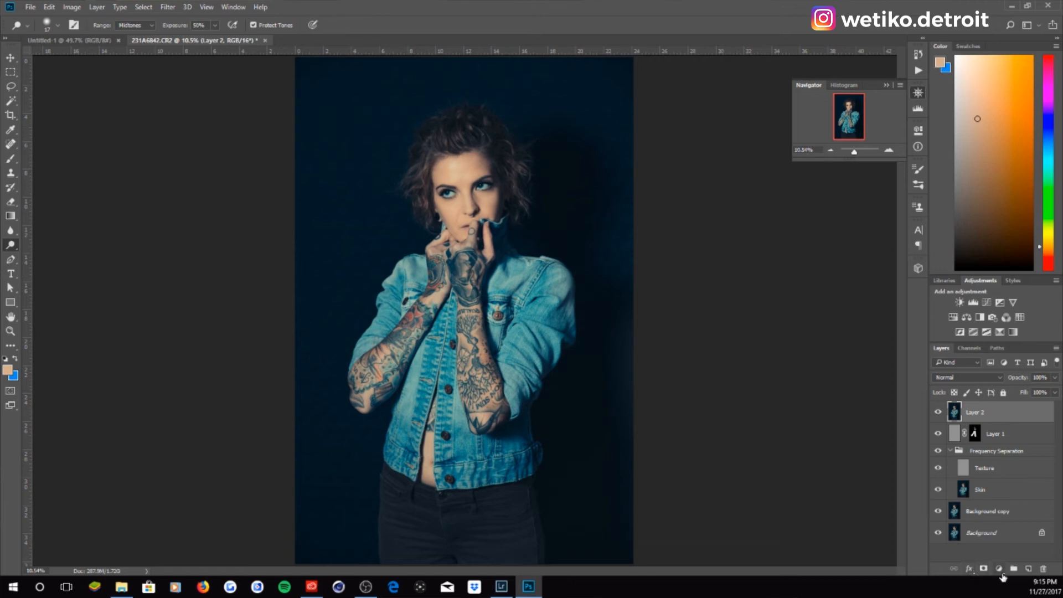
left_click(1000, 570)
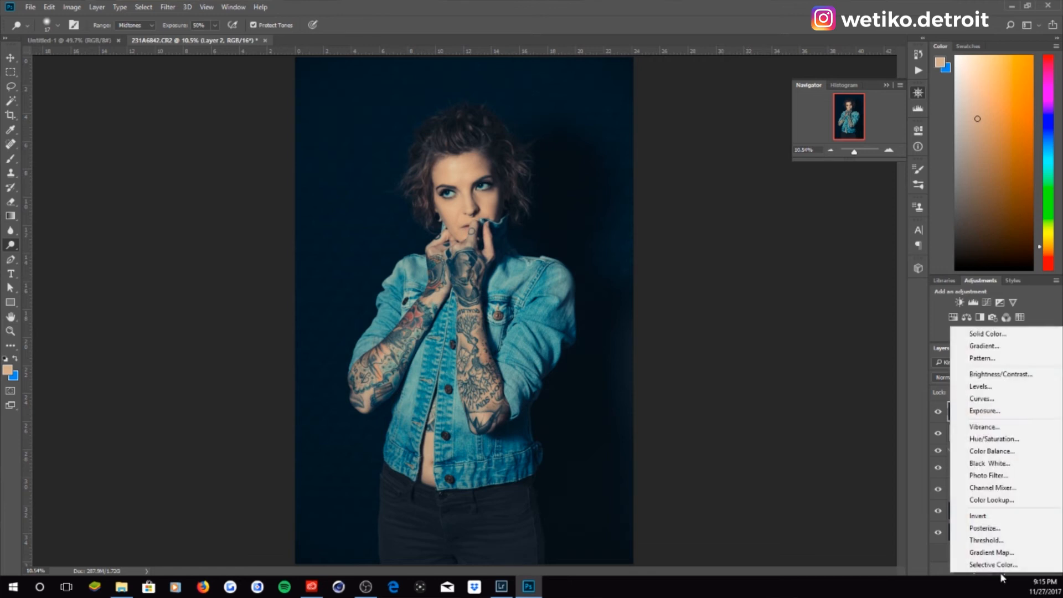
left_click(1007, 398)
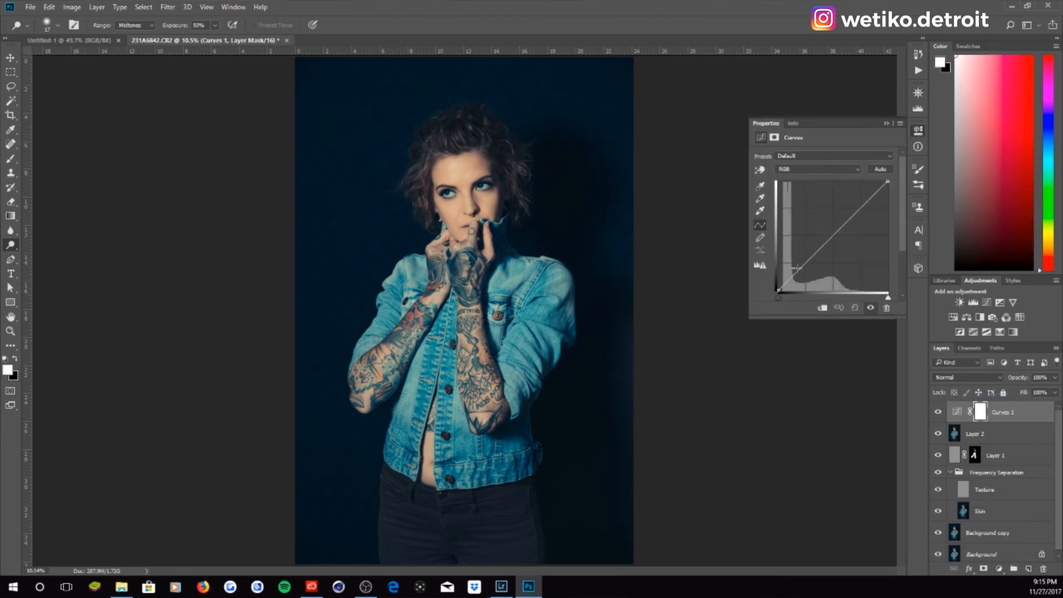
left_click_drag(796, 272, 802, 268)
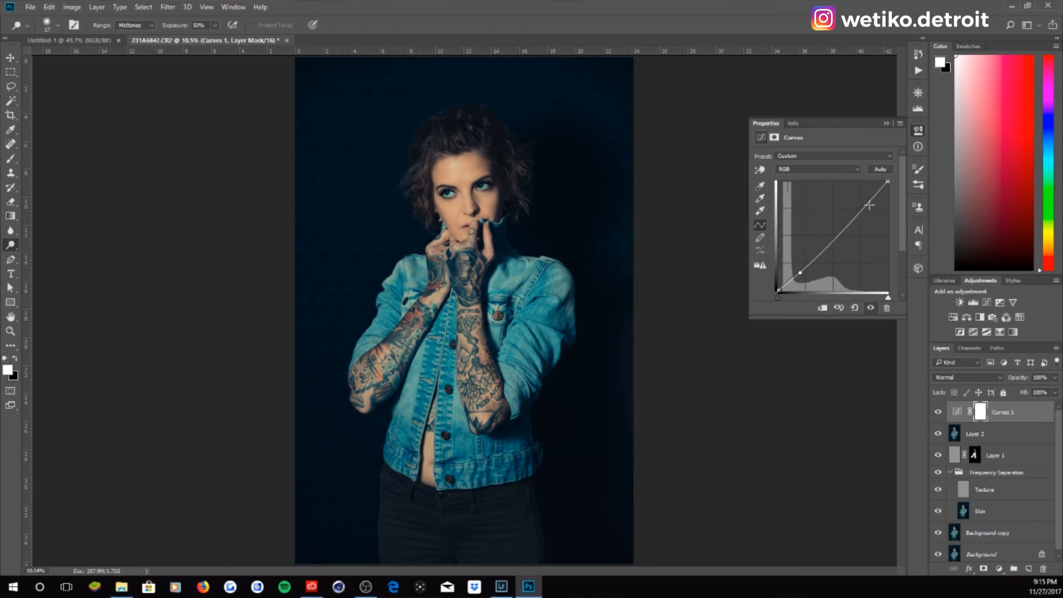
left_click_drag(843, 229, 863, 206)
left_click_drag(800, 274, 801, 274)
left_click(886, 124)
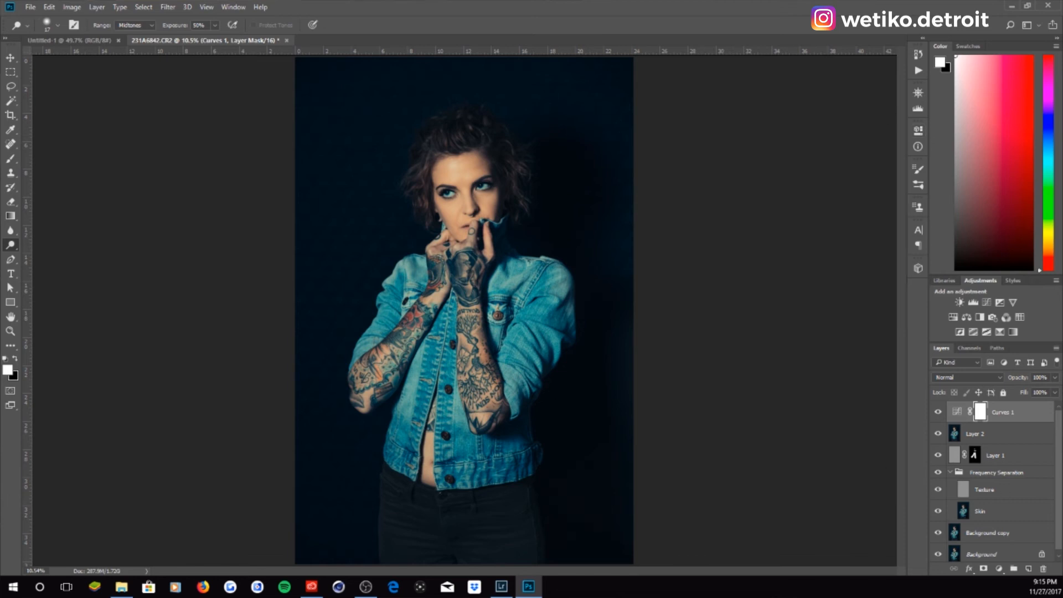
Switch to the texture folder in File Explorer and place AdobeStock_97816301 into the portrait document
key("alt+Tab")
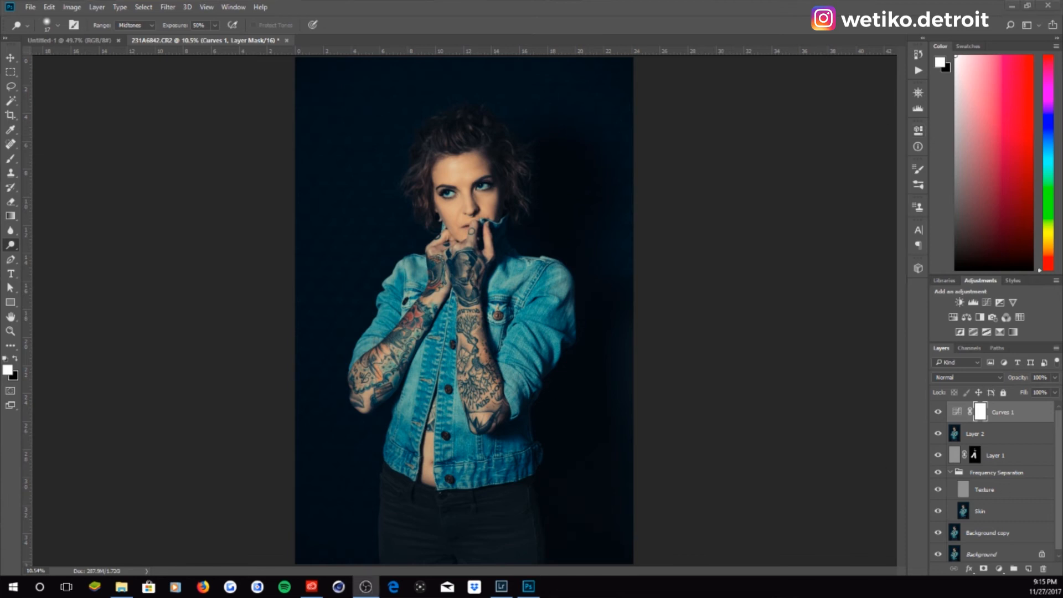
key("alt+Tab")
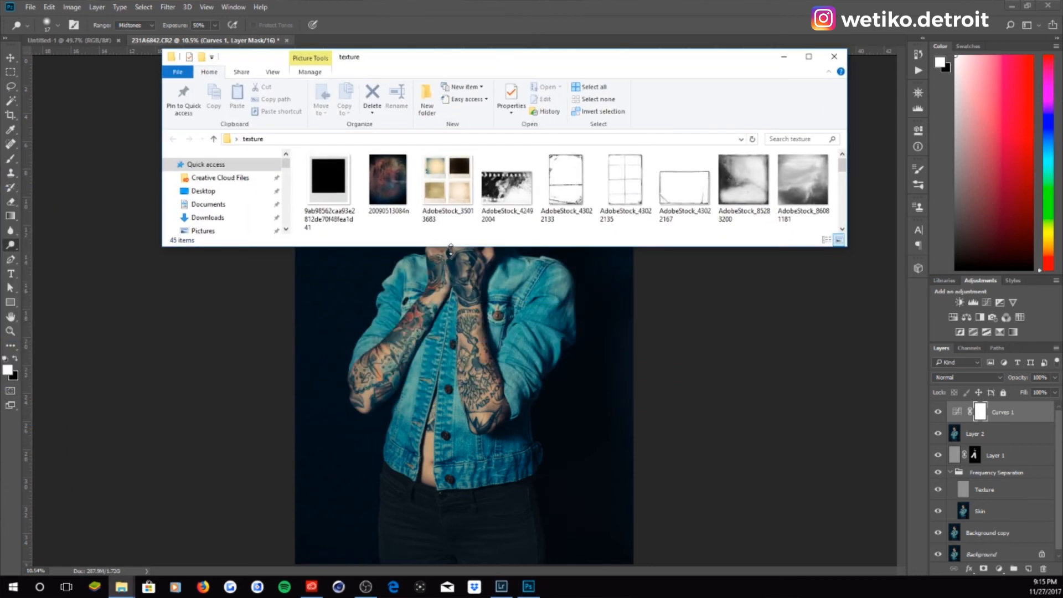
left_click_drag(450, 248, 487, 528)
scroll(507, 310, "down", 1)
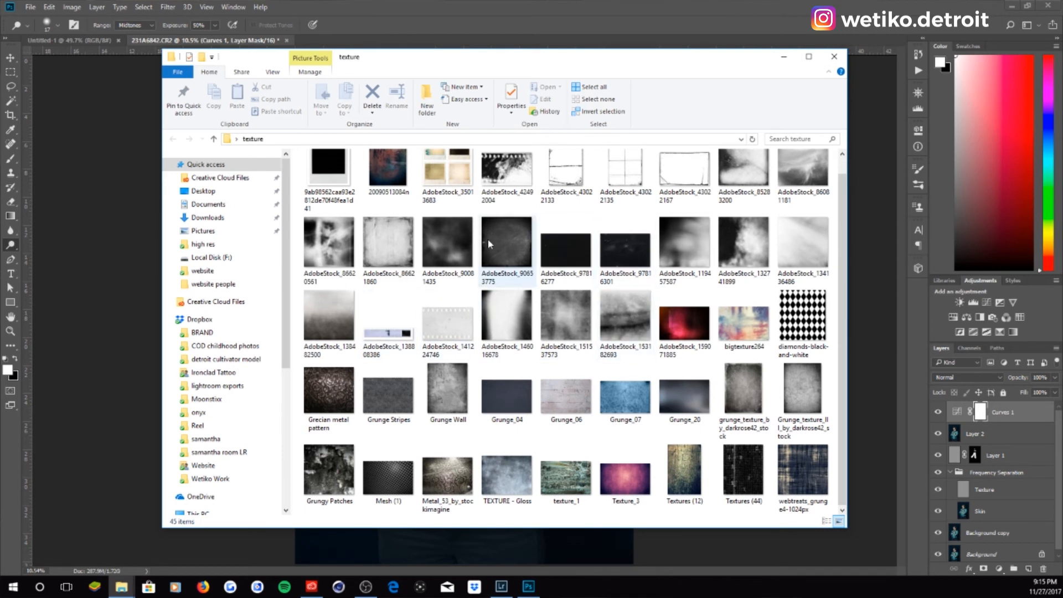
left_click(626, 244)
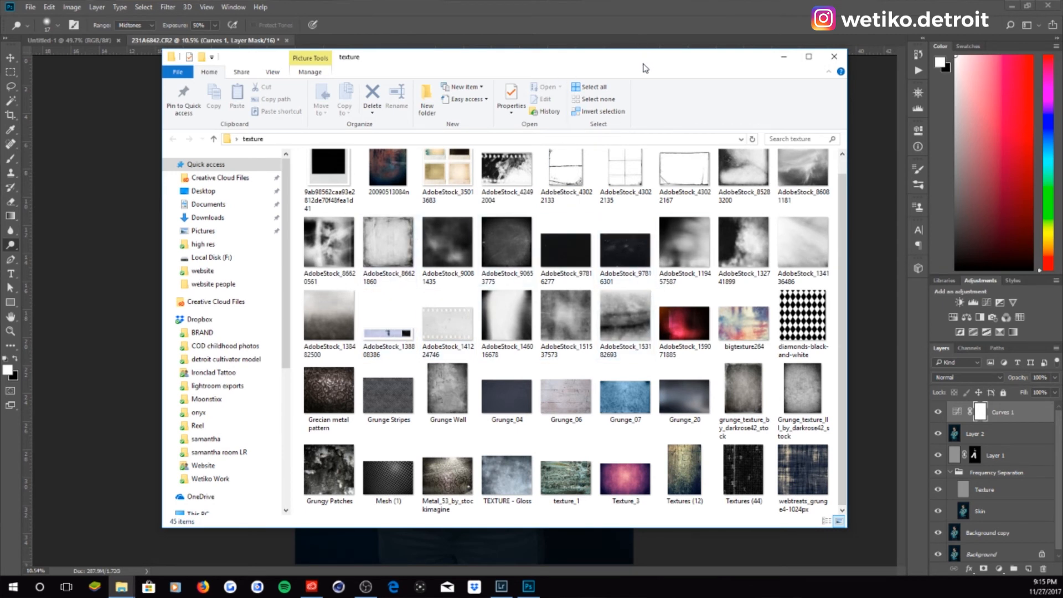
left_click_drag(695, 65, 0, 67)
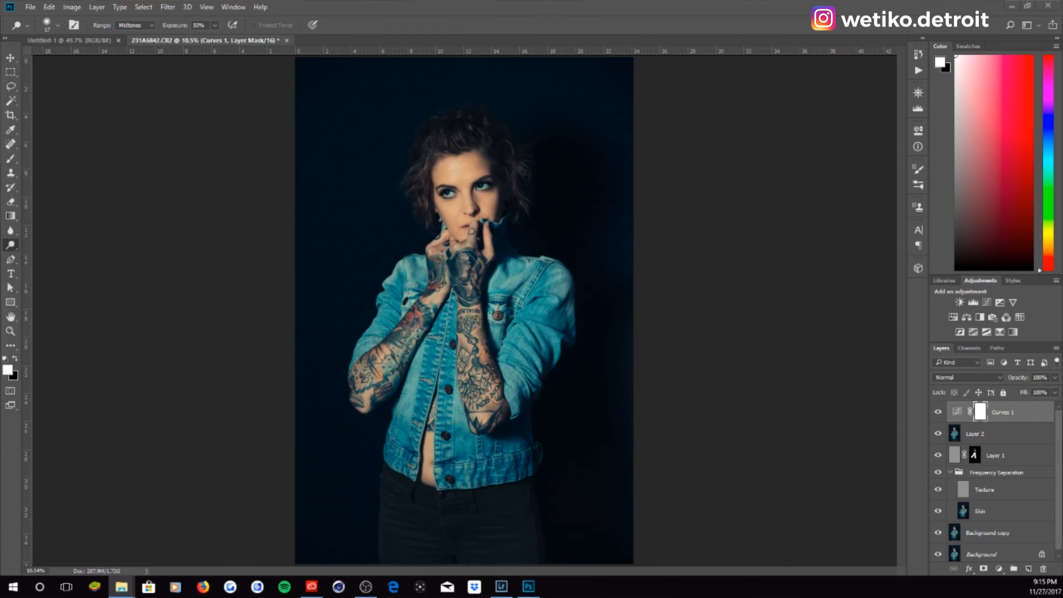
left_click_drag(0, 311, 602, 314)
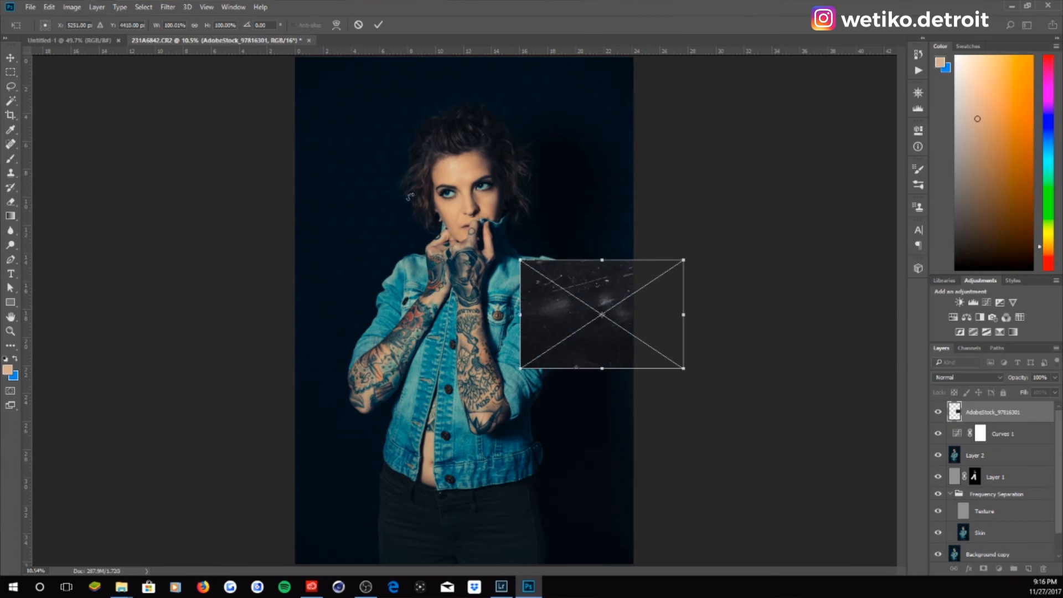
Rotate the placed scratch texture -90° and scale it to about 475% so it covers the whole portrait, and commit the placement
left_click_drag(691, 259, 517, 186)
left_click_drag(553, 237, 277, 22)
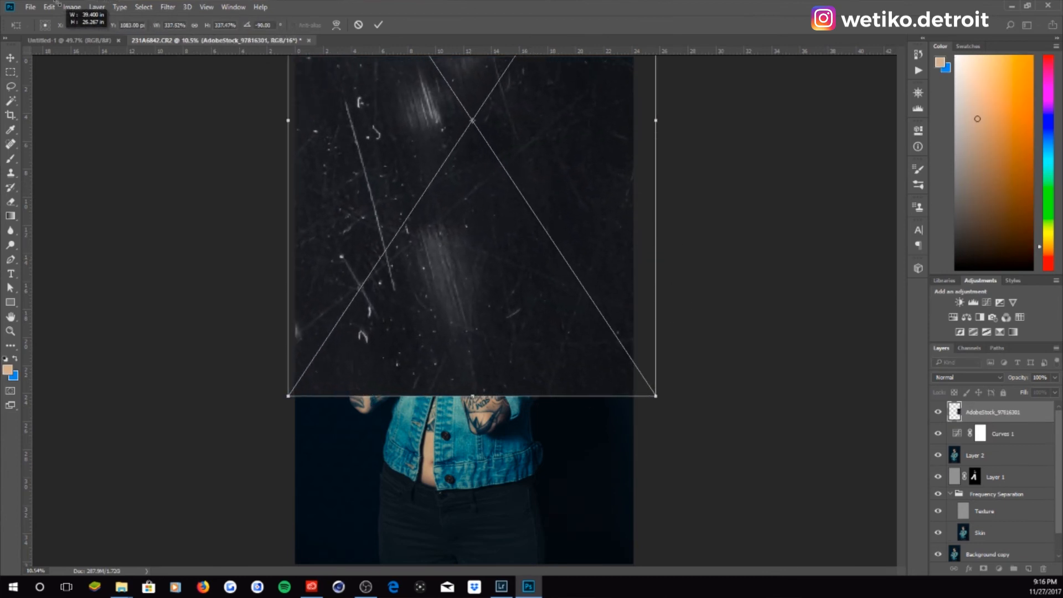
left_click(917, 95)
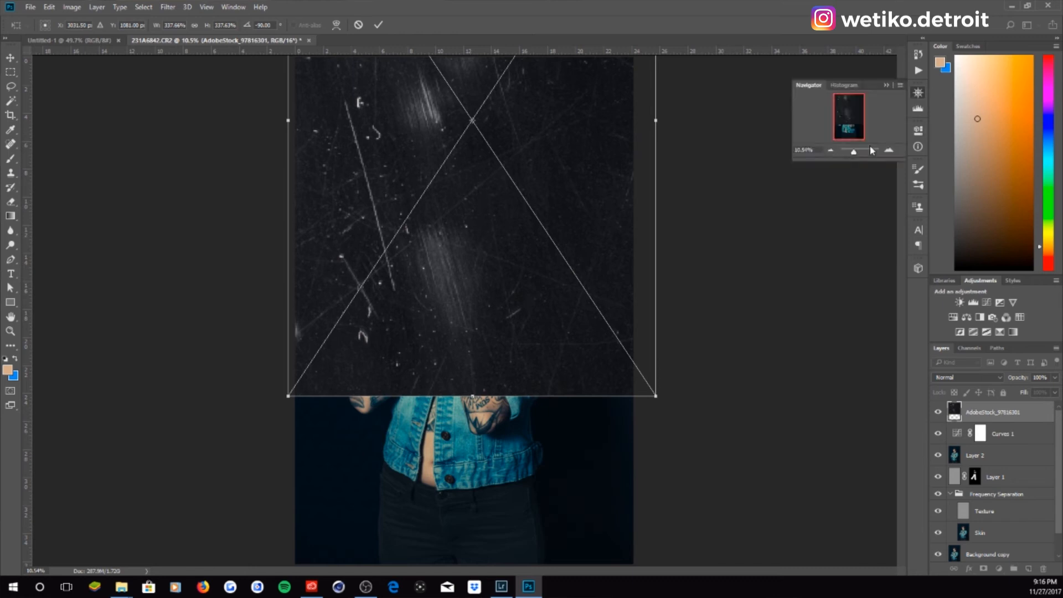
left_click_drag(853, 154, 849, 151)
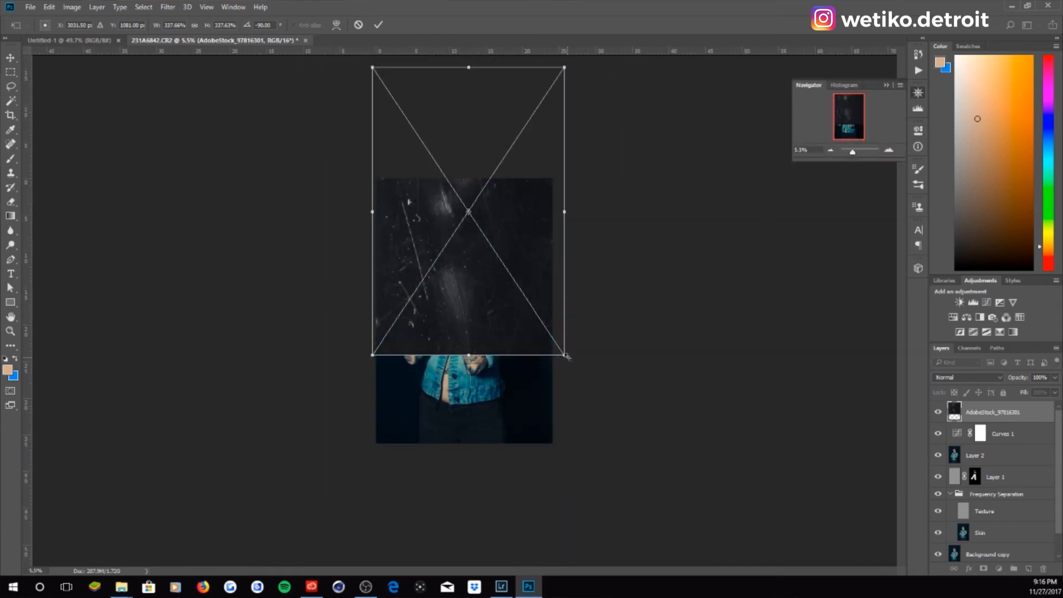
left_click_drag(566, 357, 649, 472)
left_click_drag(501, 395, 455, 420)
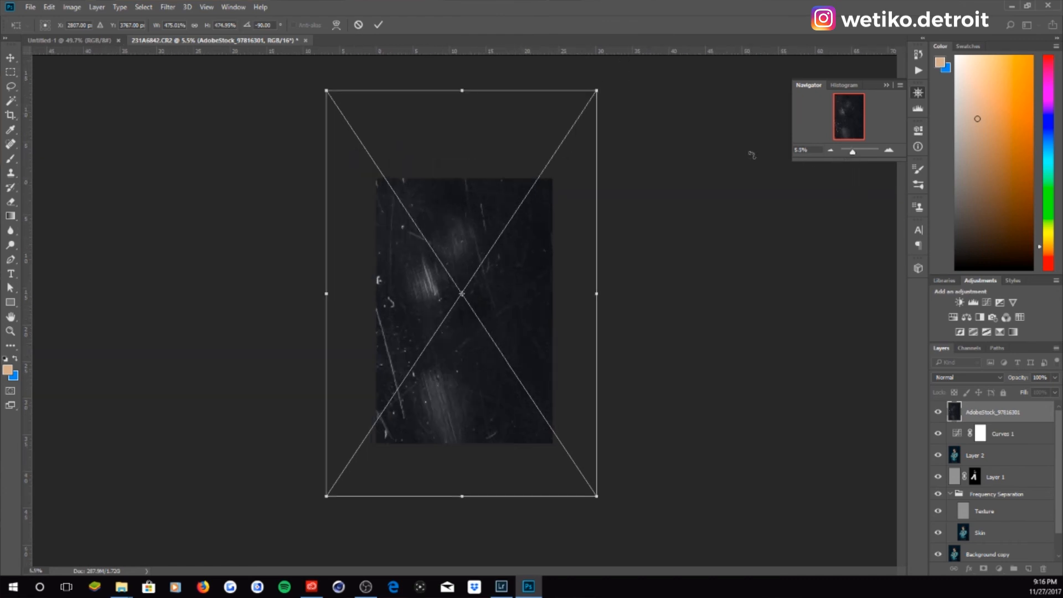
key("o")
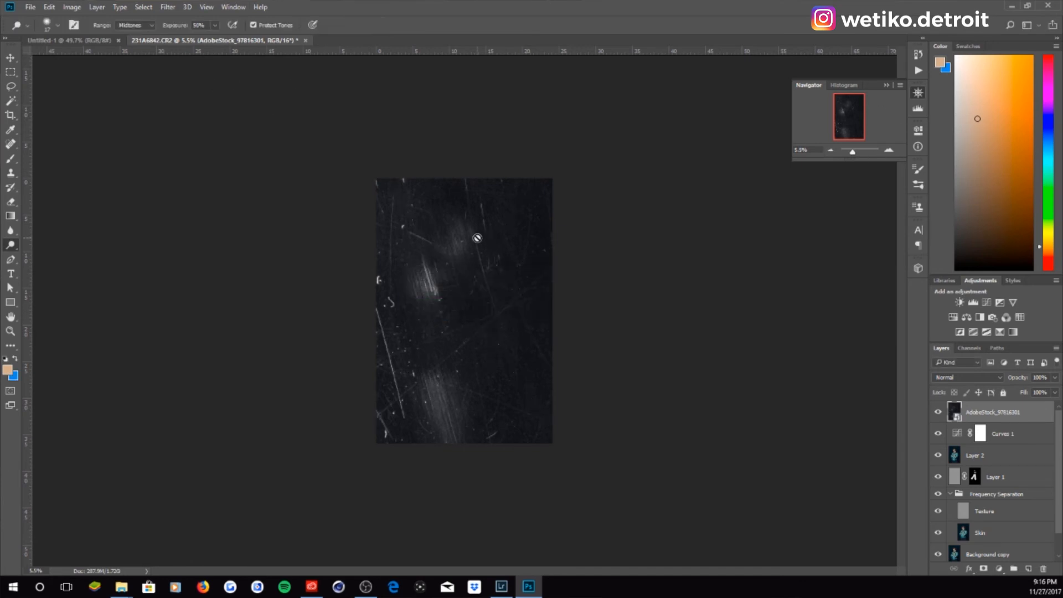
Darken the scratch texture with Levels, raising the black input level to about 12 and setting the midtones to 0.92
left_click(72, 7)
mouse_move(52, 5)
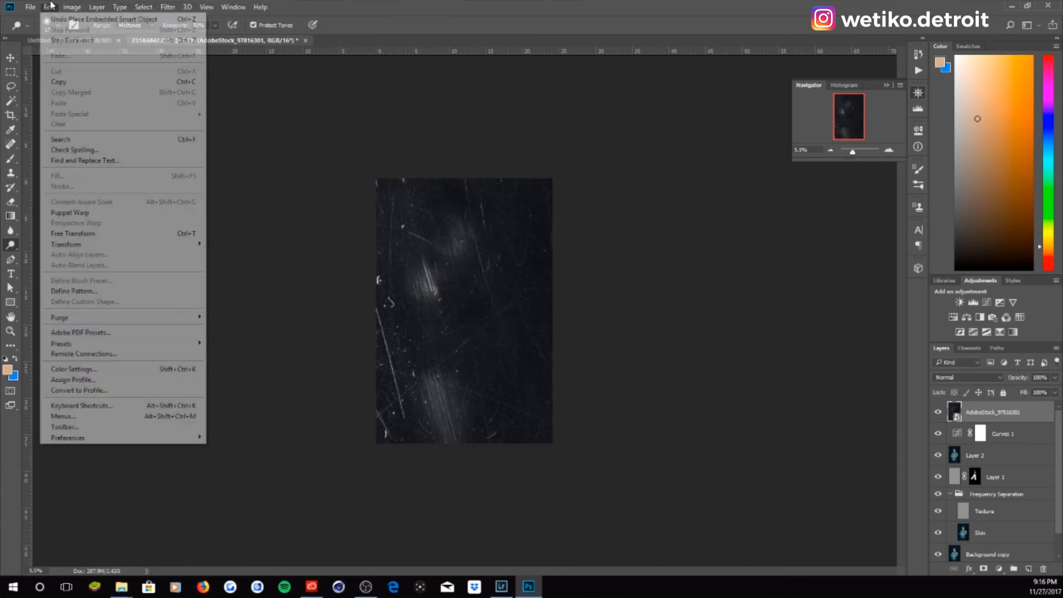
mouse_move(161, 35)
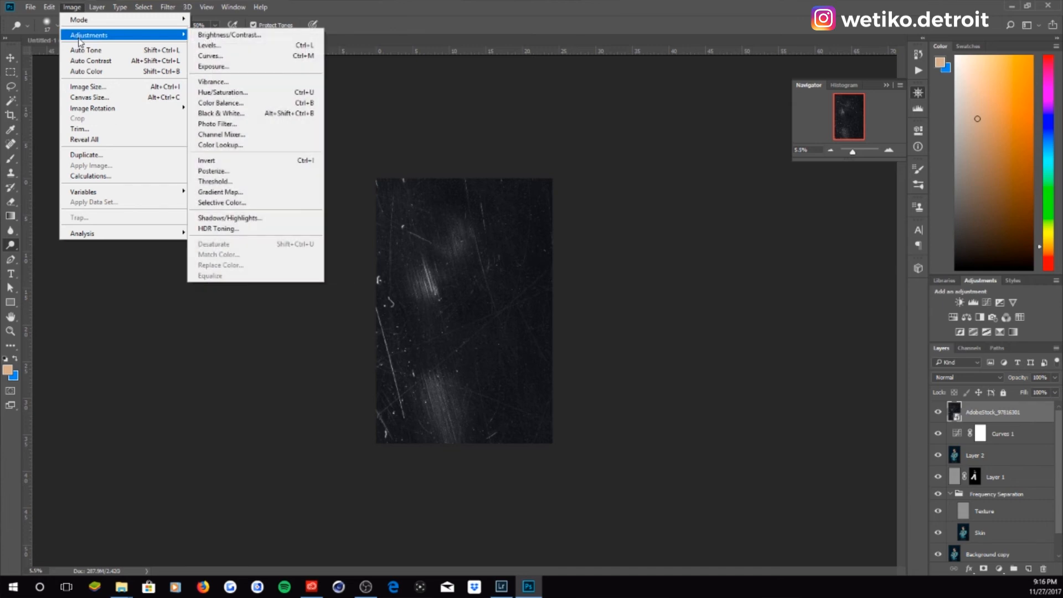
left_click(238, 49)
left_click_drag(548, 124, 701, 227)
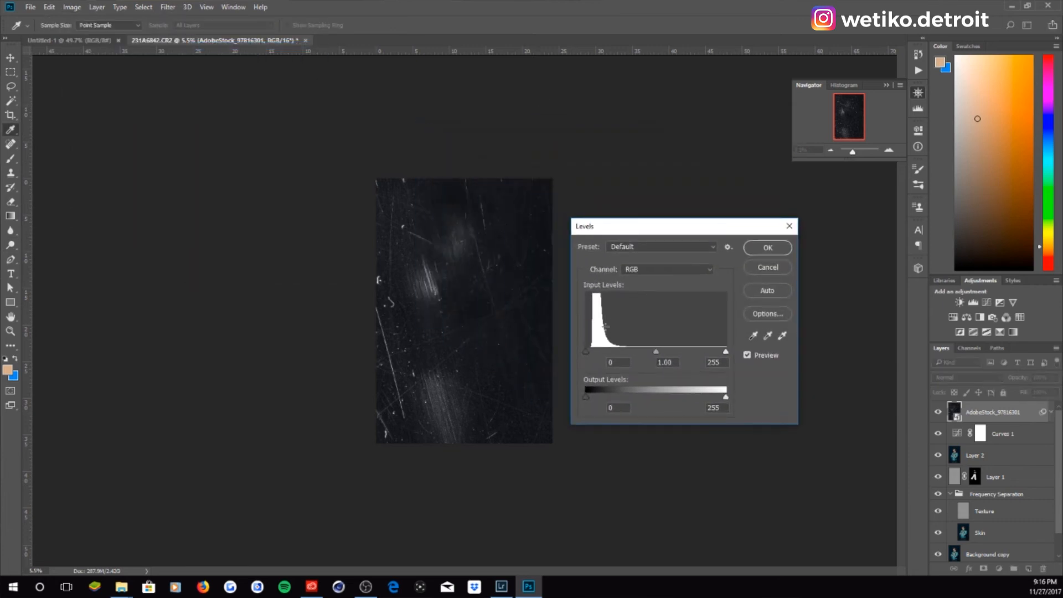
left_click_drag(586, 351, 593, 351)
mouse_move(659, 352)
left_mouse_down()
mouse_move(646, 353)
mouse_move(663, 352)
left_mouse_up()
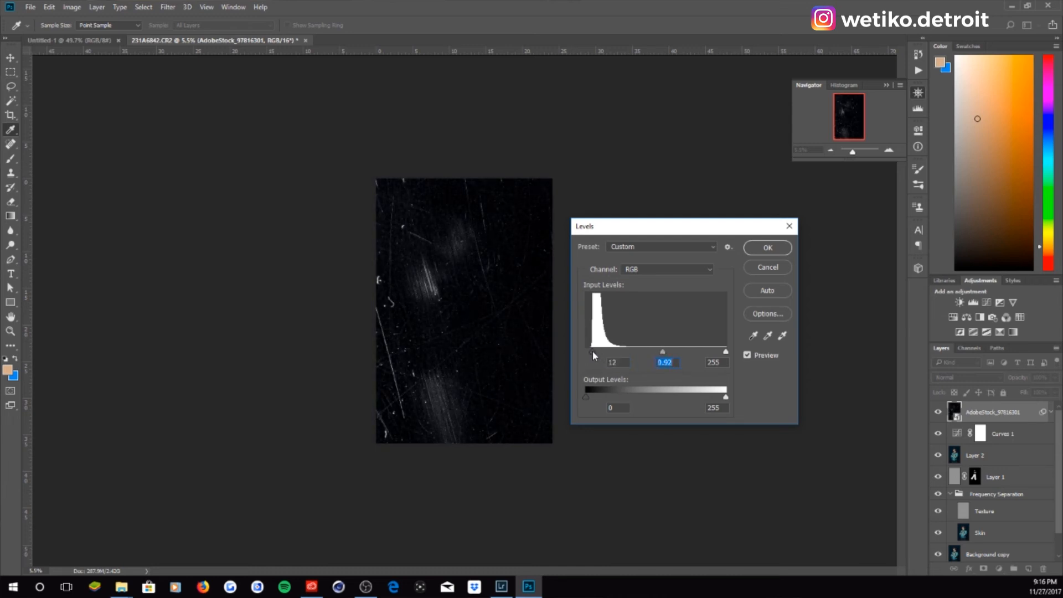
left_click(595, 353)
left_click(767, 248)
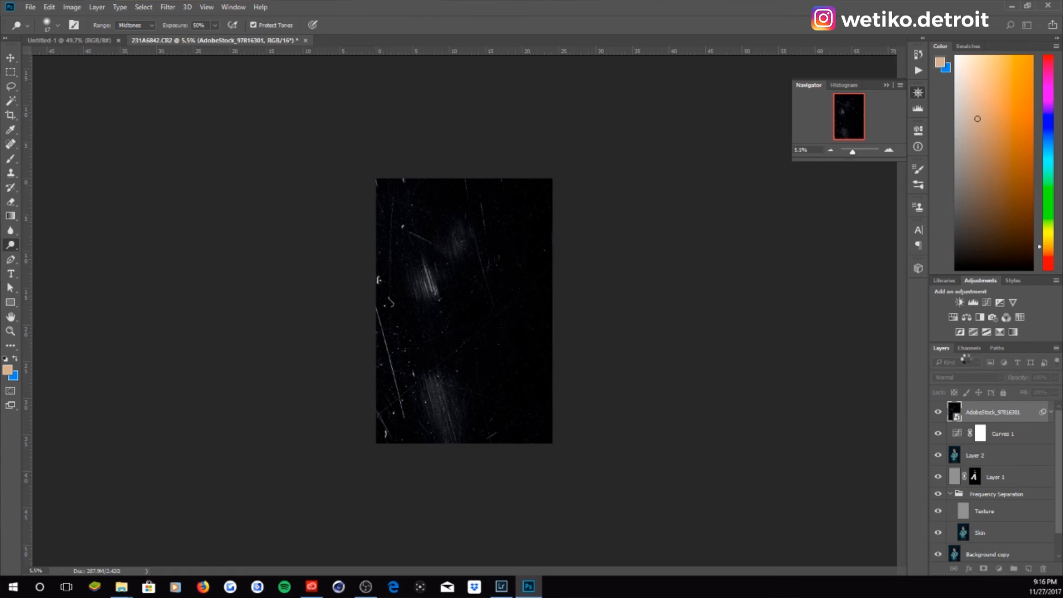
Blend the scratch texture in Screen mode at 49% opacity and shift it sideways so the heavy scratches move away from the woman
left_click(966, 377)
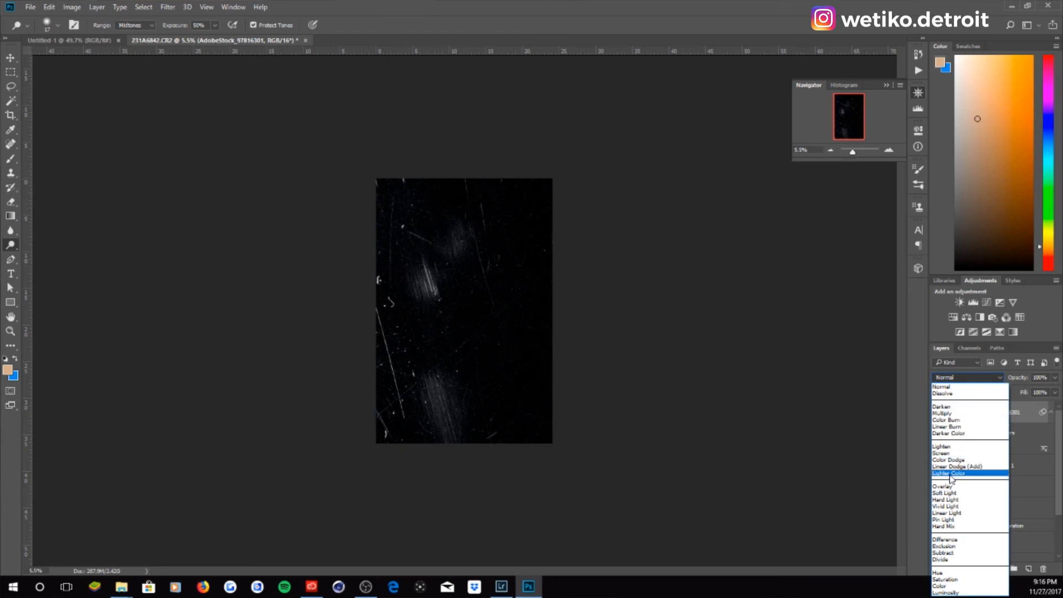
left_click(955, 453)
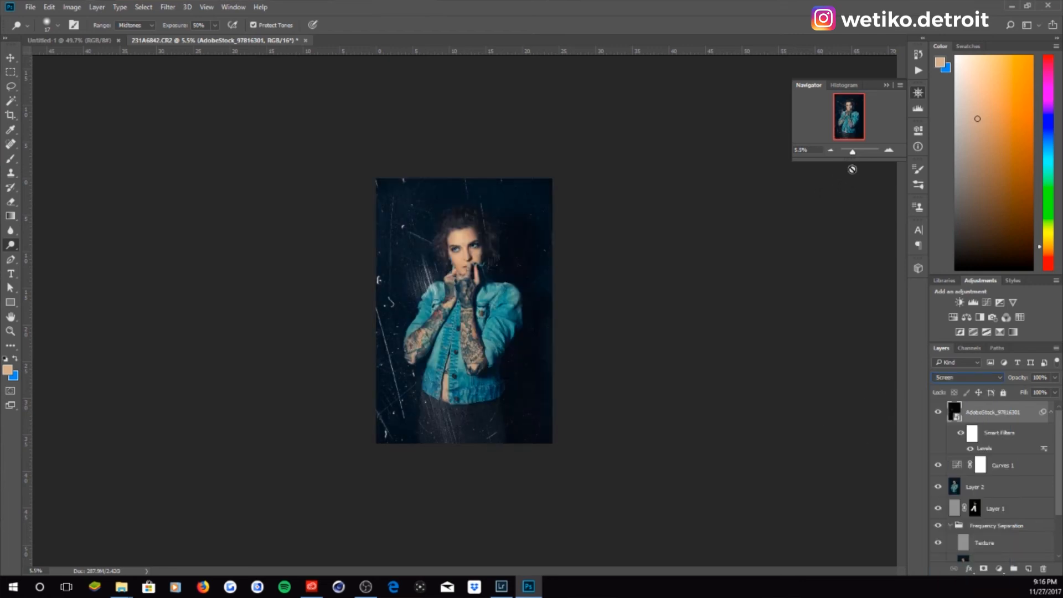
left_click_drag(853, 151, 856, 154)
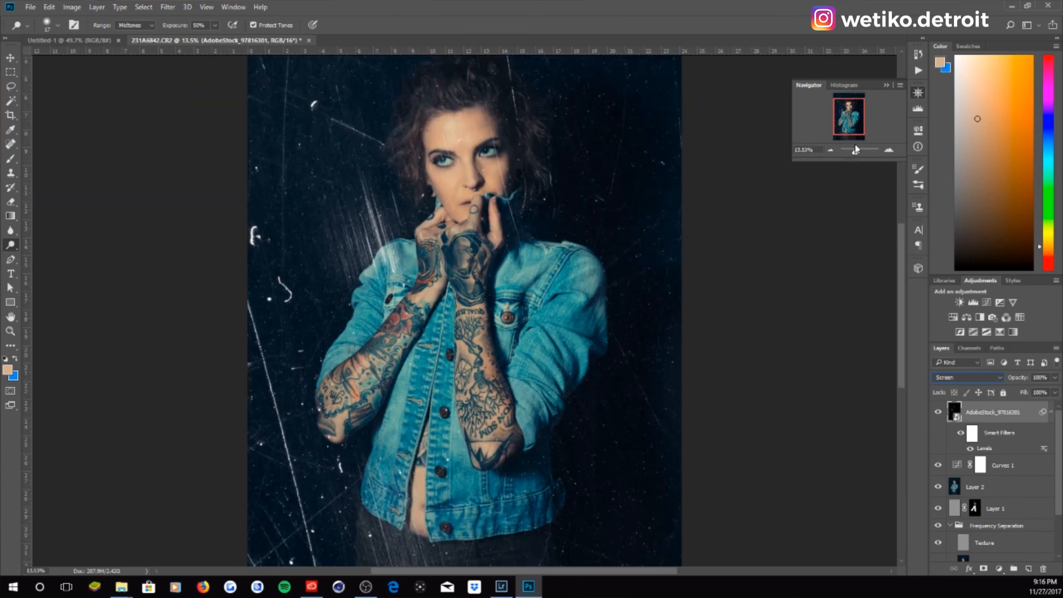
left_click(1054, 378)
left_click_drag(1056, 391, 1029, 392)
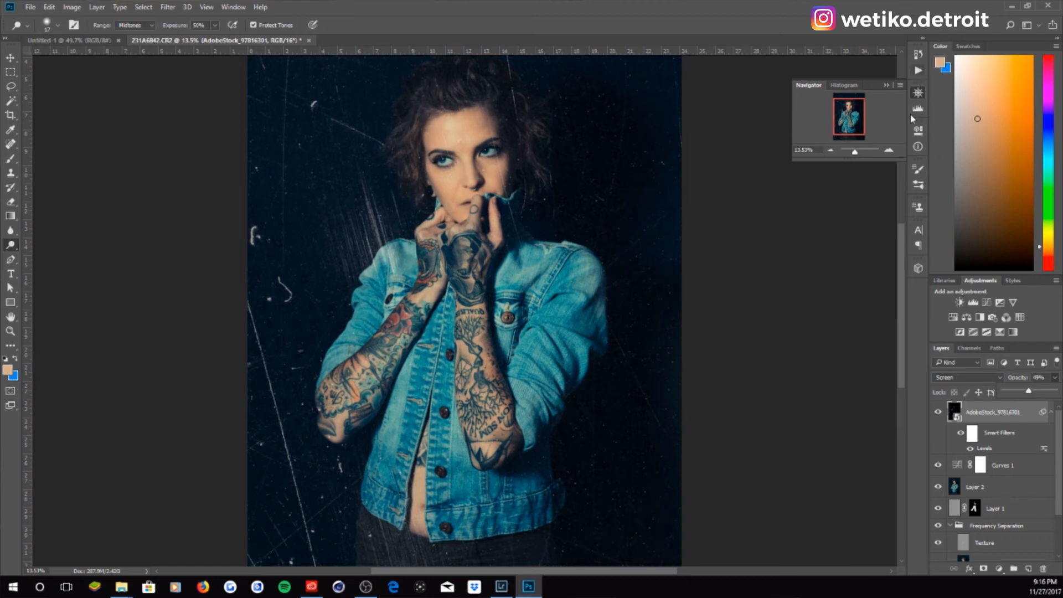
left_click(10, 57)
left_click_drag(440, 304, 392, 301)
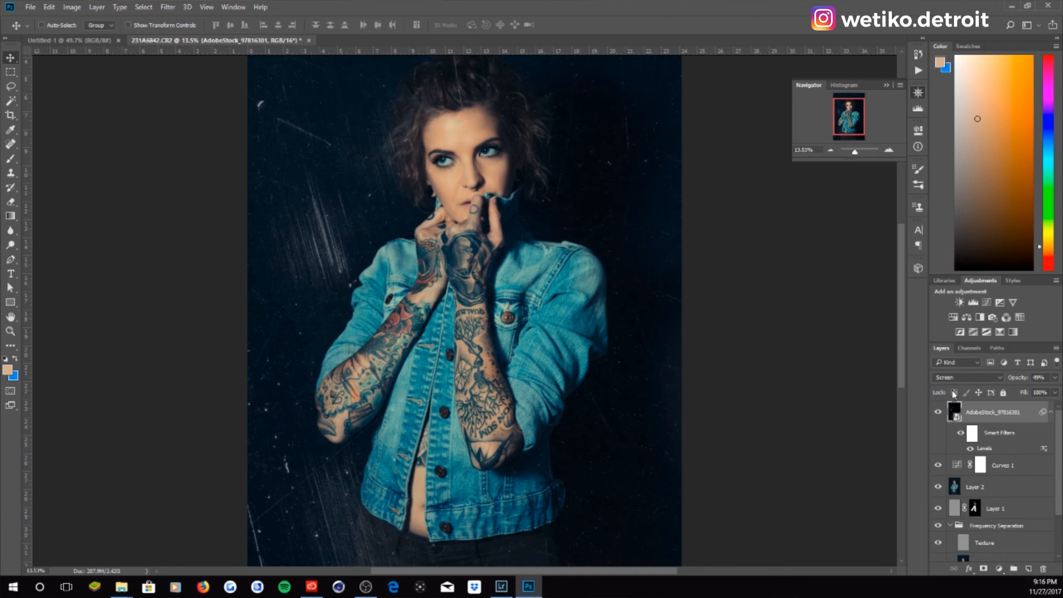
Add a layer mask to the scratch texture and paint black over the woman with a soft 1011 px brush at 83% opacity
left_click_drag(996, 417, 984, 569)
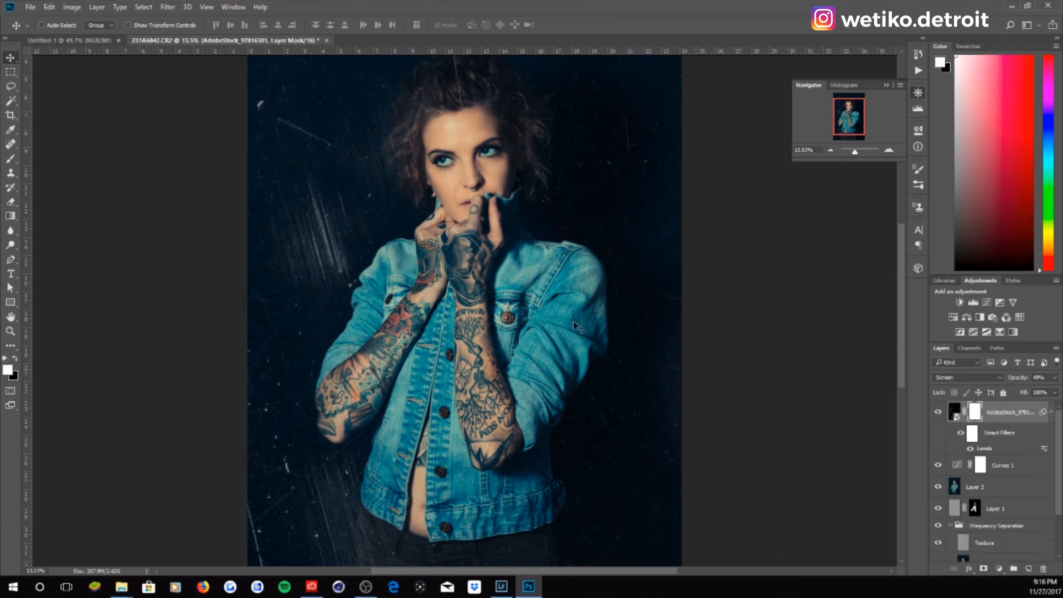
left_click(10, 159)
left_click(15, 359)
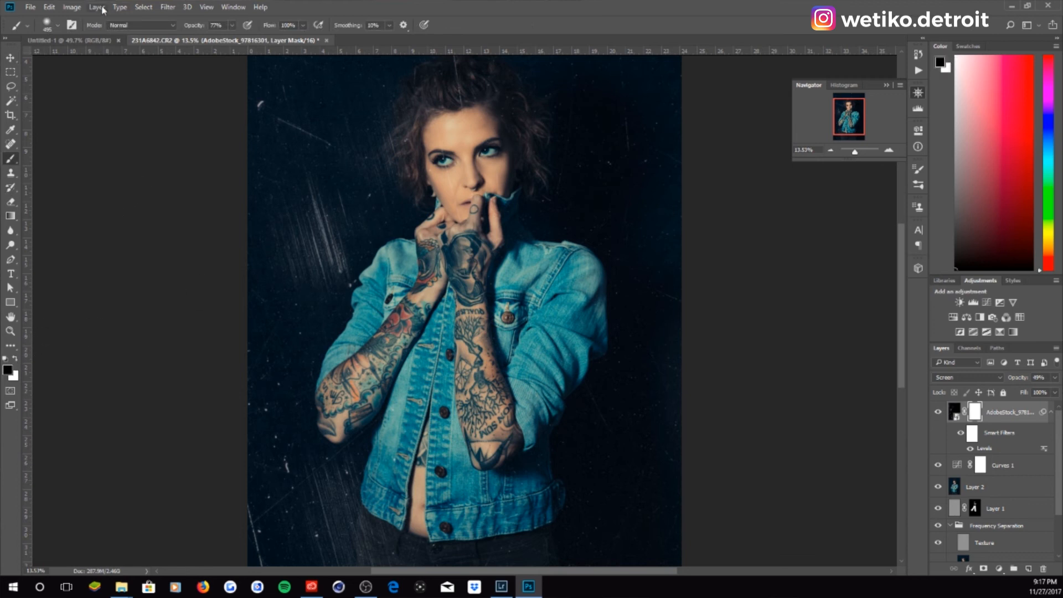
left_click(233, 25)
left_click_drag(236, 37, 234, 38)
left_click(58, 26)
left_click_drag(124, 62, 128, 62)
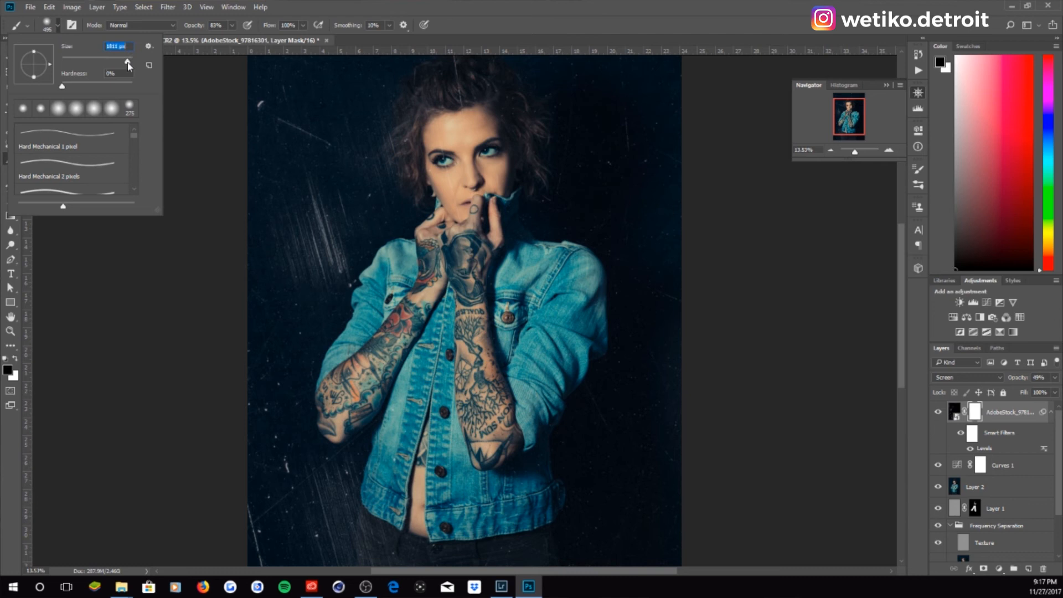
mouse_move(473, 206)
left_mouse_down()
mouse_move(480, 107)
mouse_move(480, 197)
mouse_move(442, 133)
mouse_move(431, 148)
mouse_move(468, 98)
mouse_move(483, 177)
left_mouse_up()
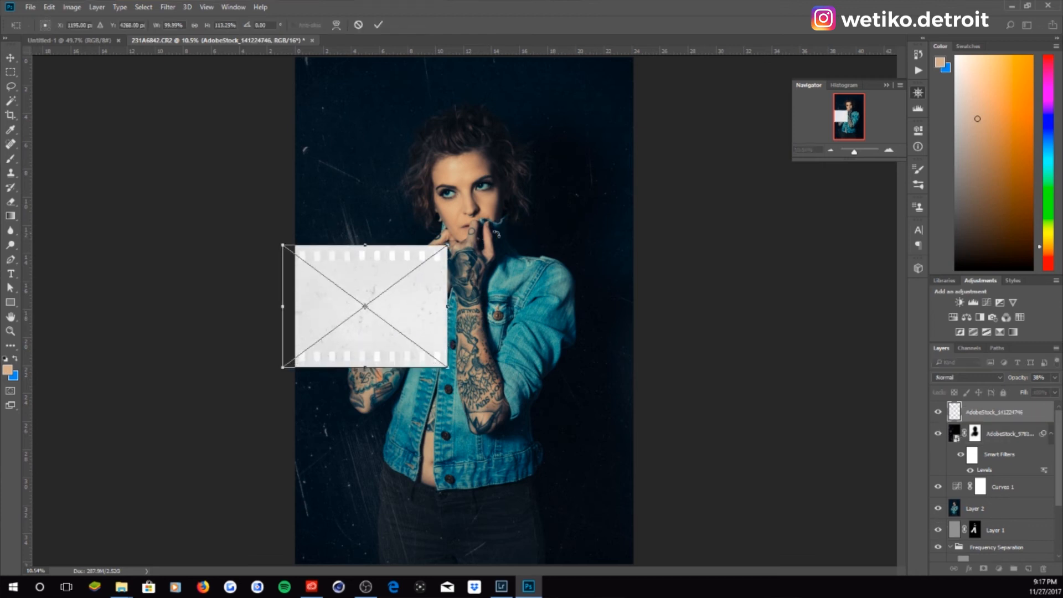
Rotate the placed AdobeStock_141224746 film texture 90° and enlarge it to about 413% width and 468% height over the portrait
left_click_drag(498, 224, 446, 496)
left_click_drag(853, 152, 857, 154)
left_click_drag(428, 224, 640, 55)
left_click_drag(297, 389, 126, 579)
left_click_drag(854, 152, 852, 151)
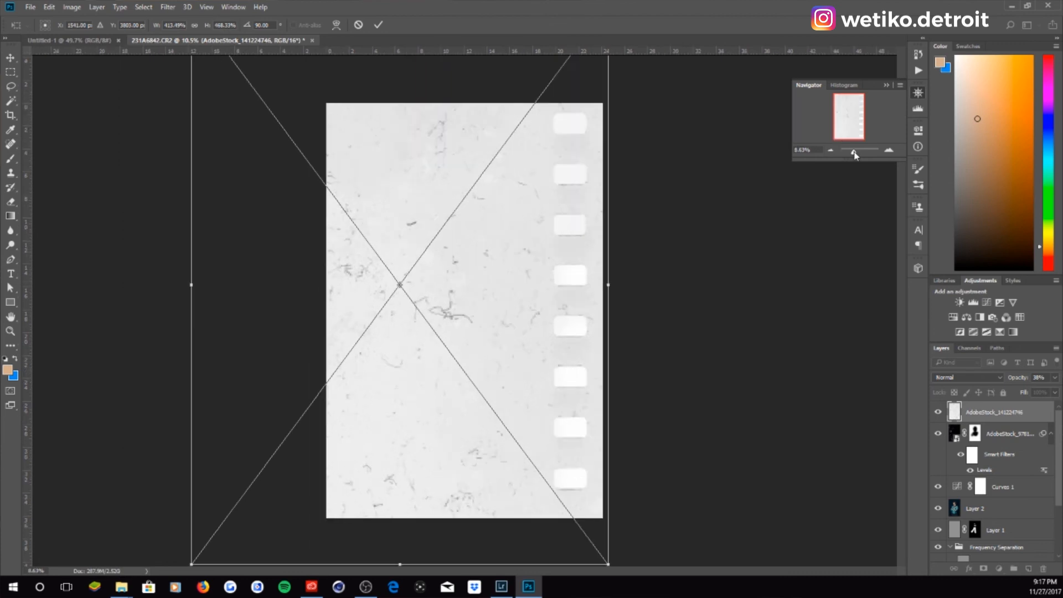
Reposition and further enlarge the film texture until its sprocket holes fall outside the canvas, and commit the placement
left_click_drag(467, 280, 556, 298)
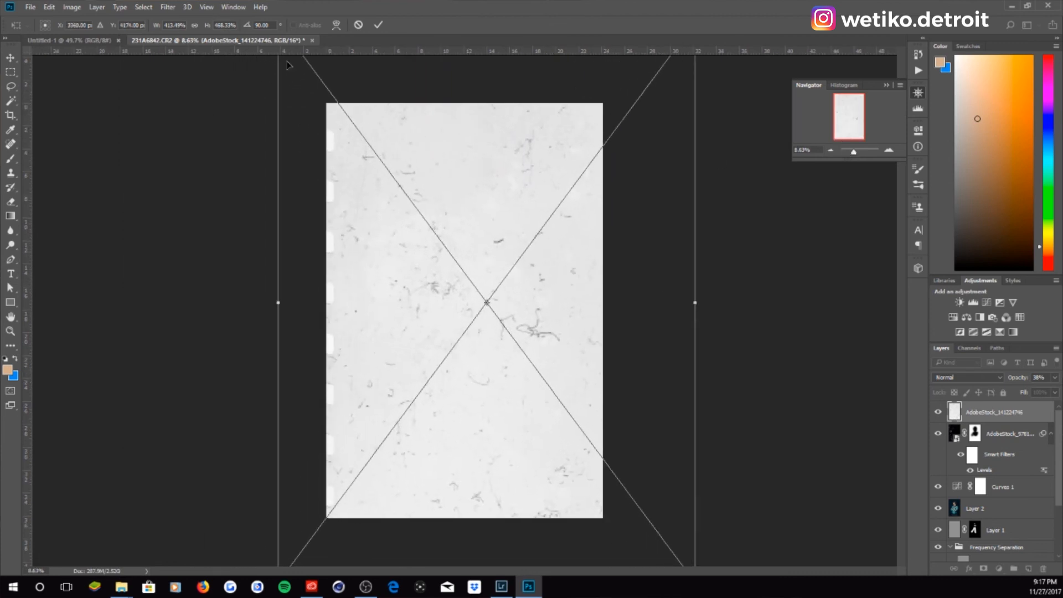
left_click_drag(850, 152, 847, 152)
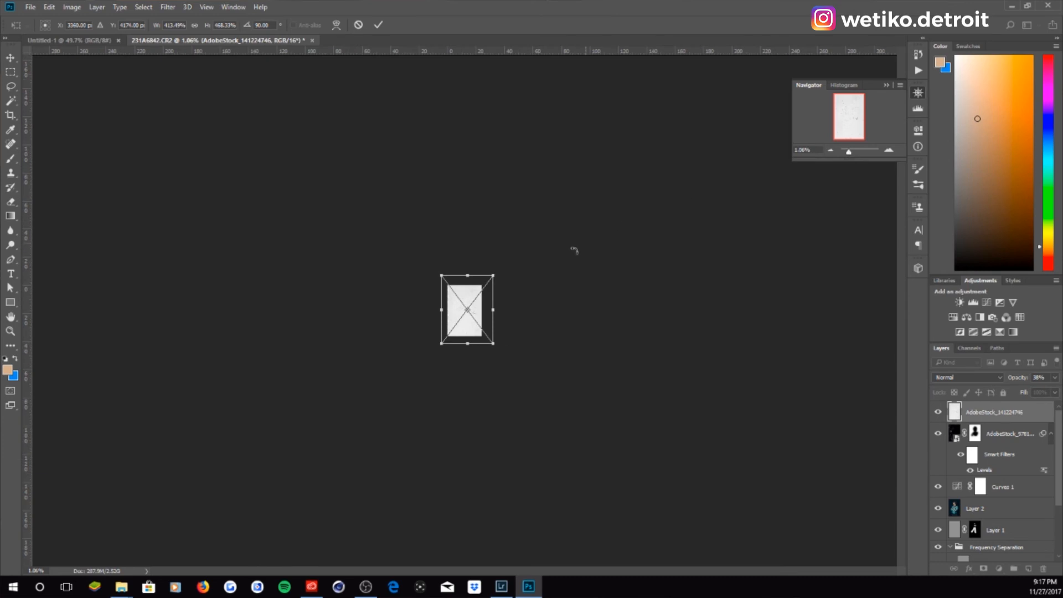
mouse_move(494, 275)
left_mouse_down()
mouse_move(507, 254)
mouse_move(501, 268)
left_mouse_up()
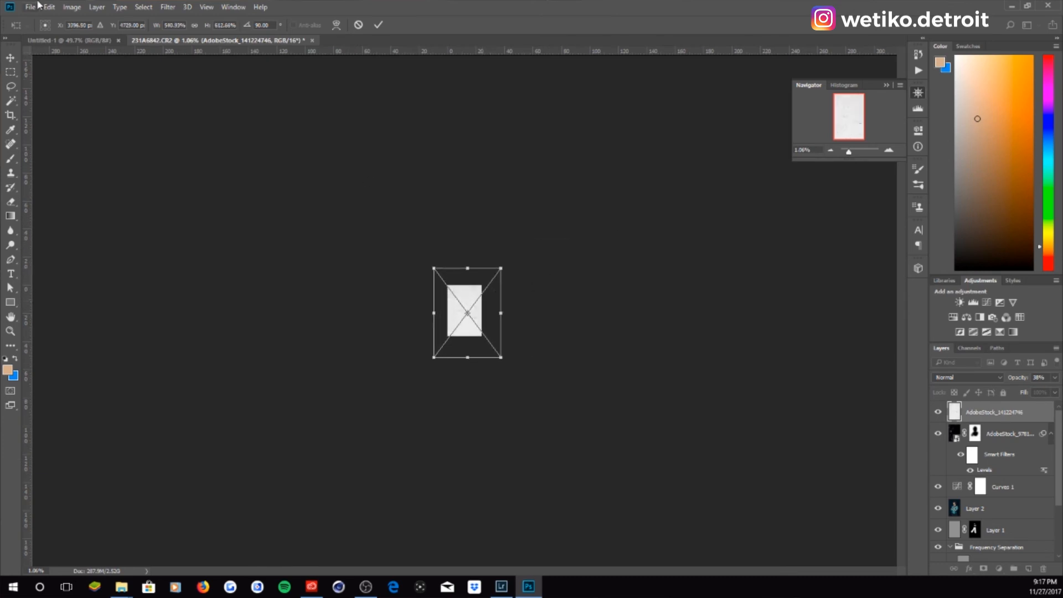
key("b")
Invert the AdobeStock_141224746 film texture so its scratches appear light on a dark background
left_click(60, 7)
mouse_move(53, 8)
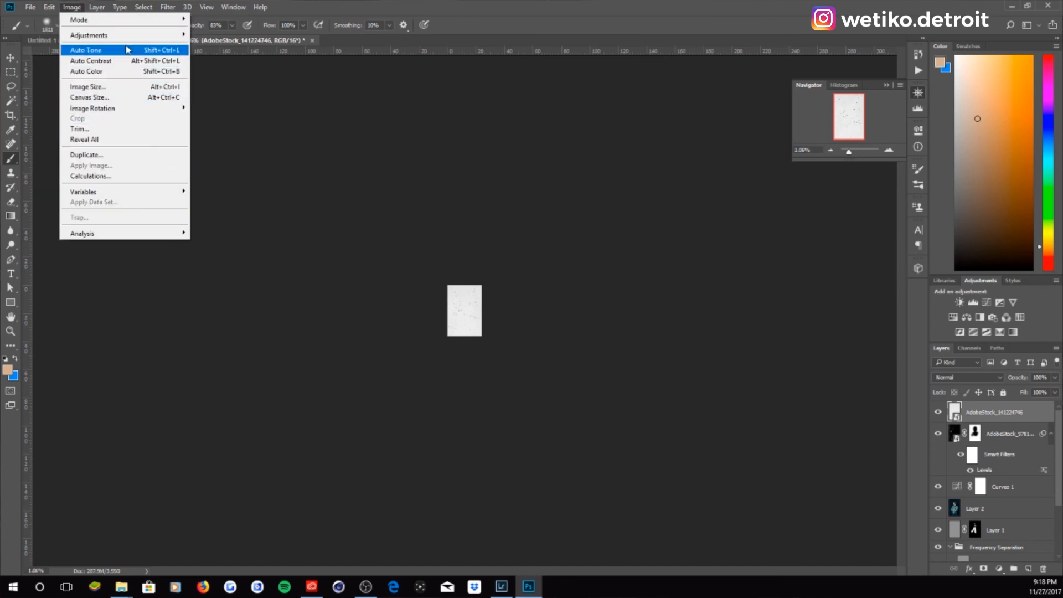
mouse_move(137, 37)
left_click(247, 161)
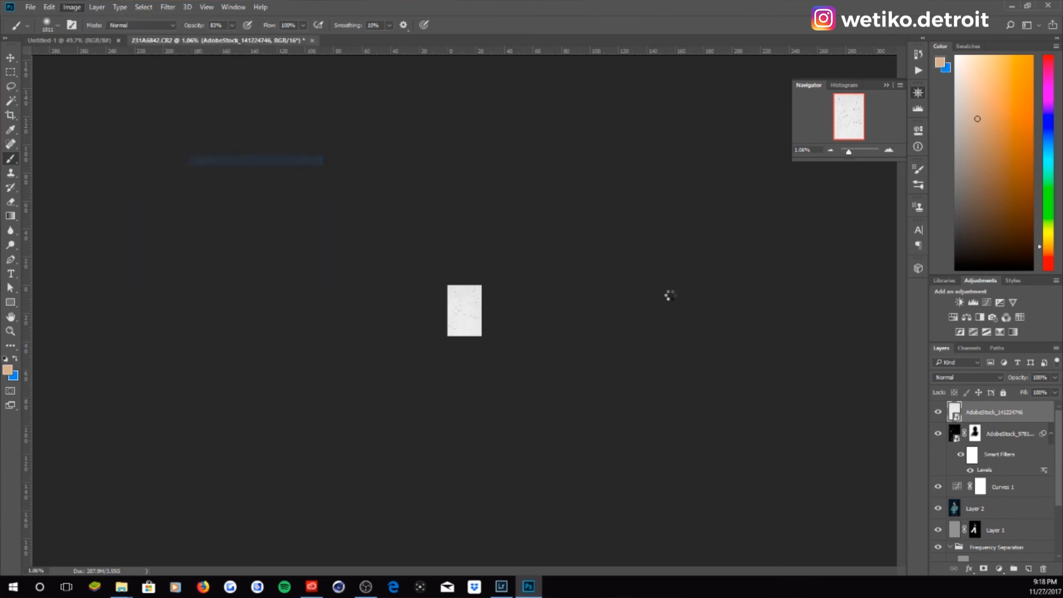
left_click_drag(846, 151, 853, 151)
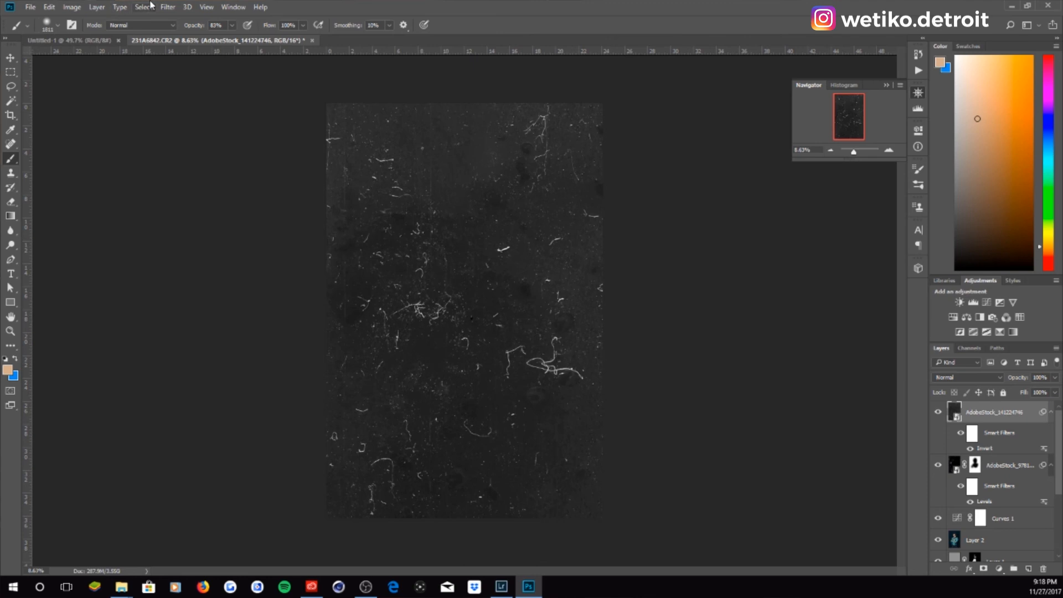
Apply a Levels adjustment to the inverted film texture, raising the black point until its grey background is pure black
left_click(72, 7)
mouse_move(92, 36)
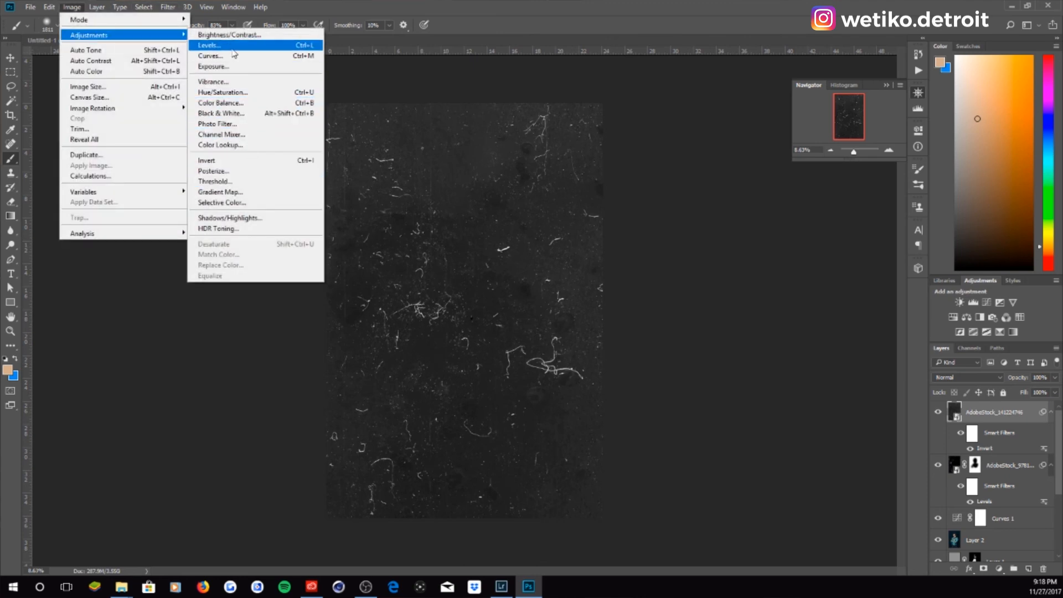
left_click(211, 45)
left_click_drag(588, 352, 597, 353)
left_click_drag(661, 352, 676, 352)
left_click(768, 248)
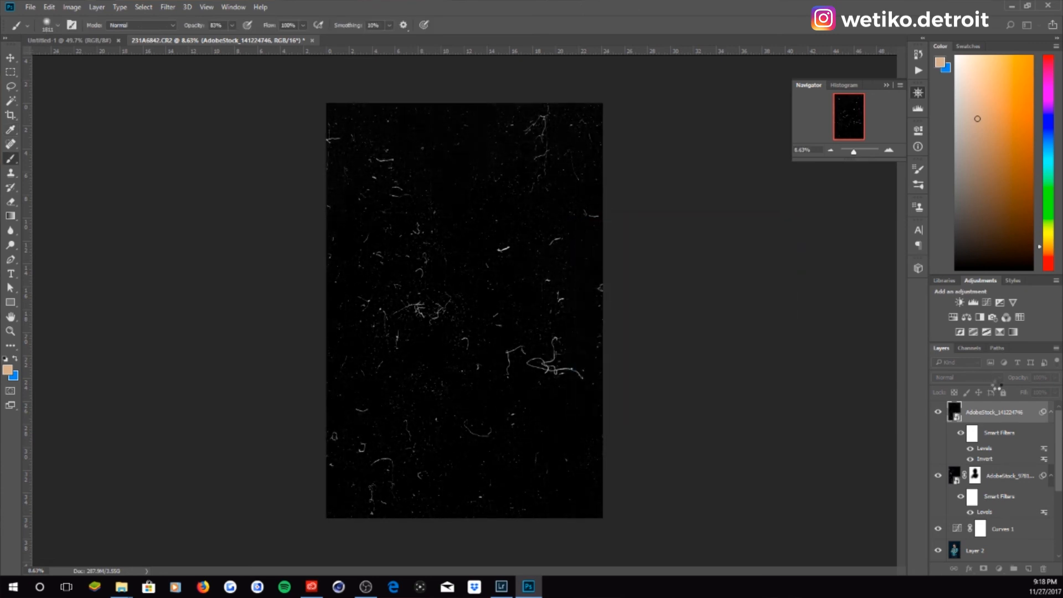
Blend the AdobeStock_141224746 film texture in Screen mode and reduce its opacity to 39%
left_click(992, 378)
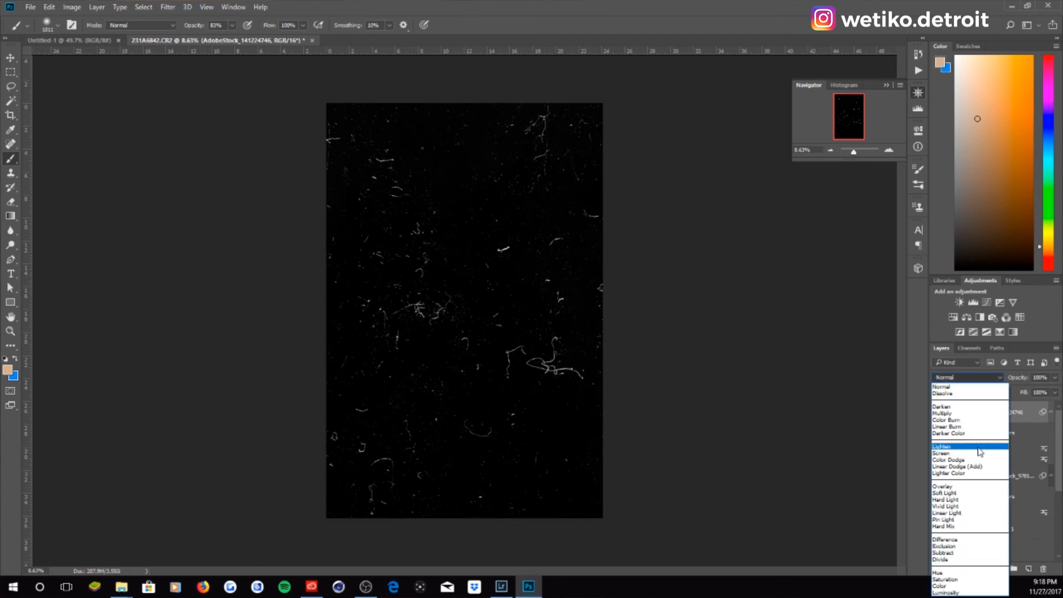
left_click(980, 445)
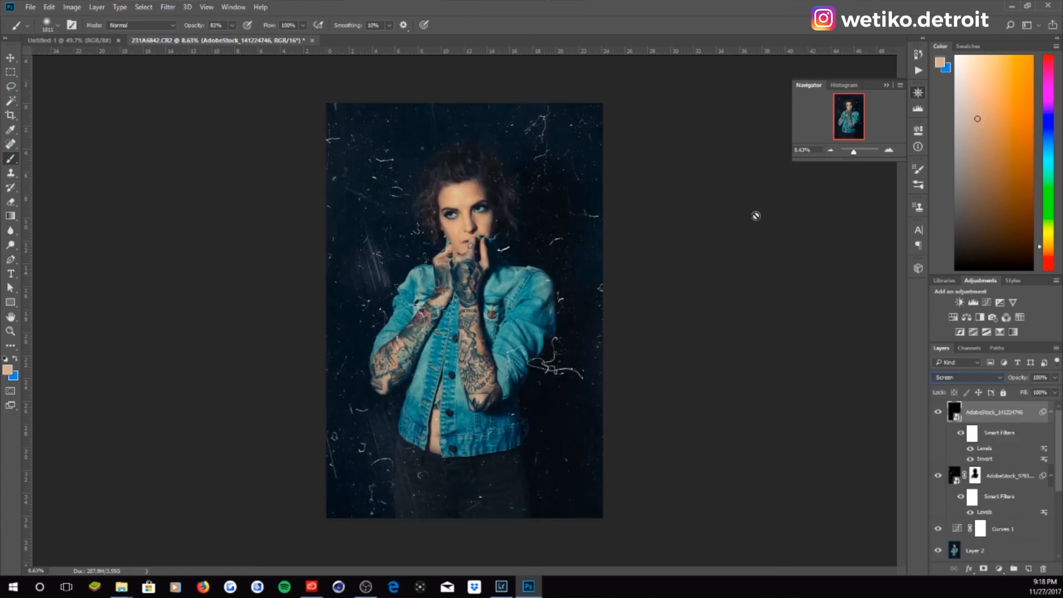
left_click(1052, 377)
left_click_drag(999, 542, 997, 542)
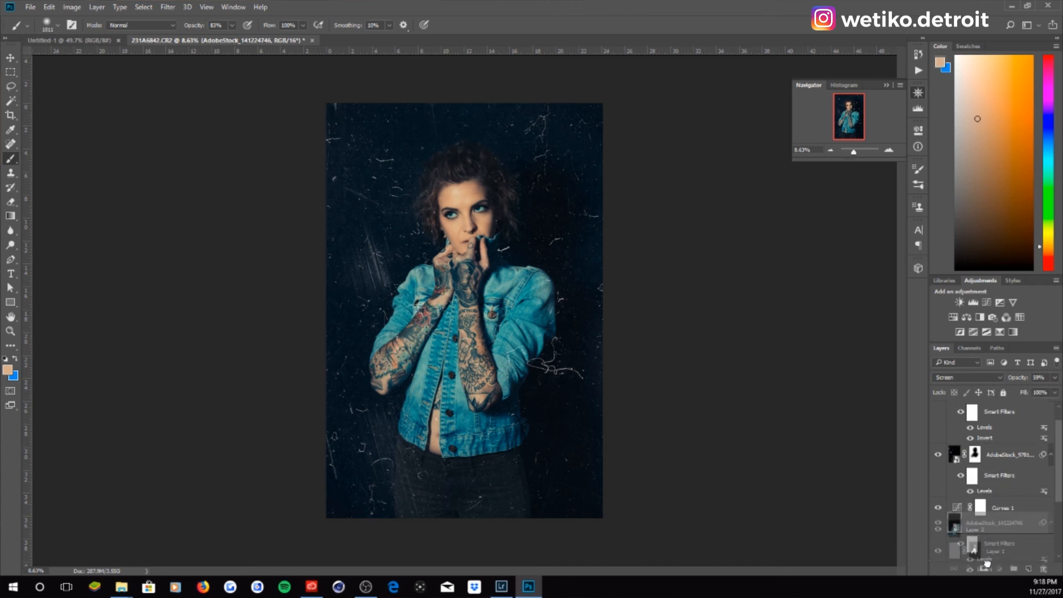
Add a layer mask to the film texture and paint black over the woman and distracting scratches in the backdrop
left_click(984, 569)
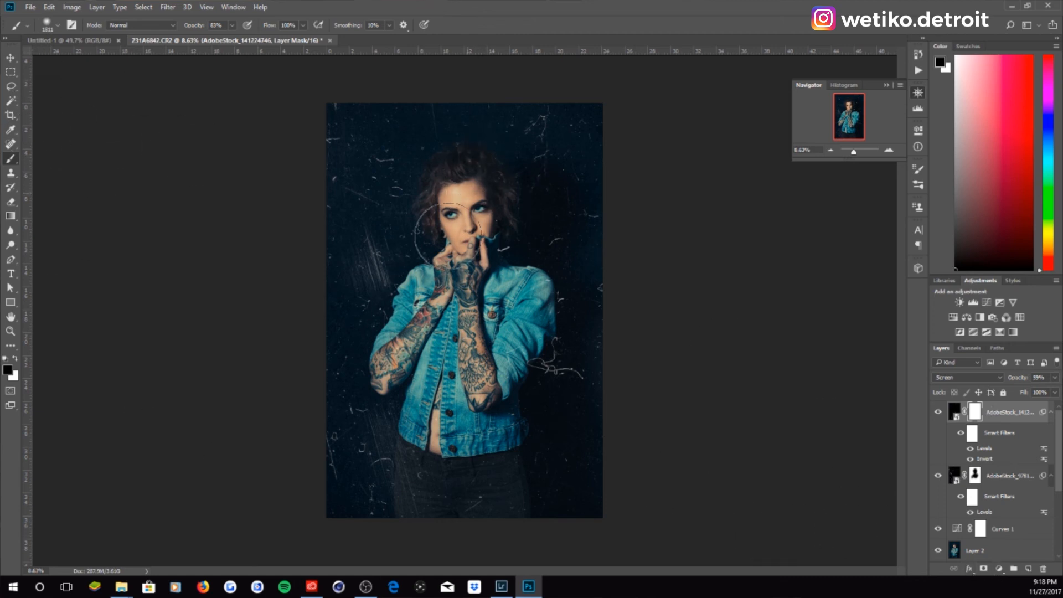
mouse_move(444, 239)
left_mouse_down()
mouse_move(373, 353)
mouse_move(354, 435)
left_mouse_up()
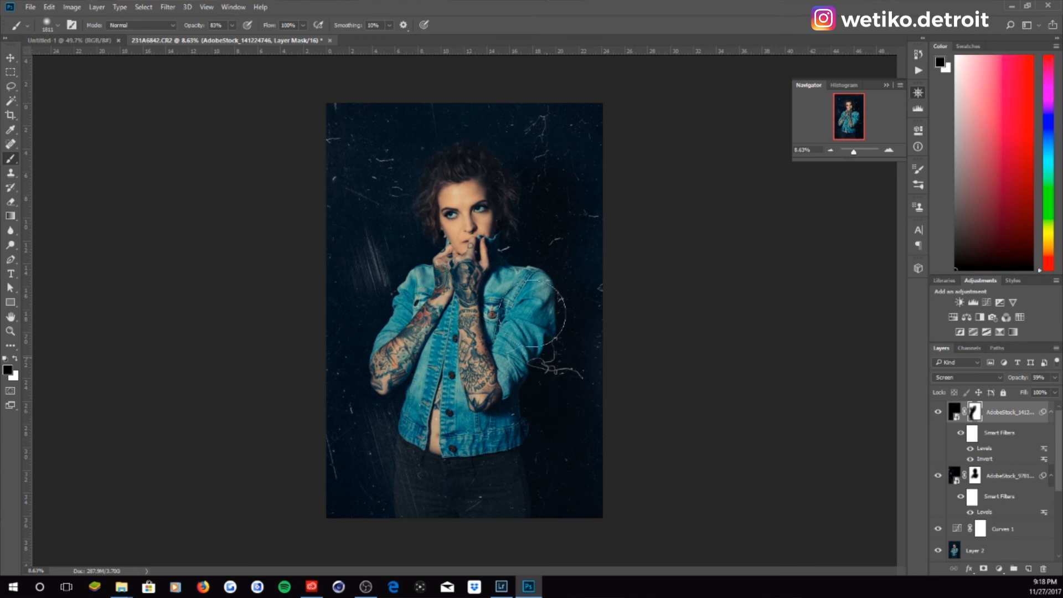
mouse_move(601, 232)
left_mouse_down()
mouse_move(599, 92)
mouse_move(626, 203)
mouse_move(535, 91)
left_mouse_up()
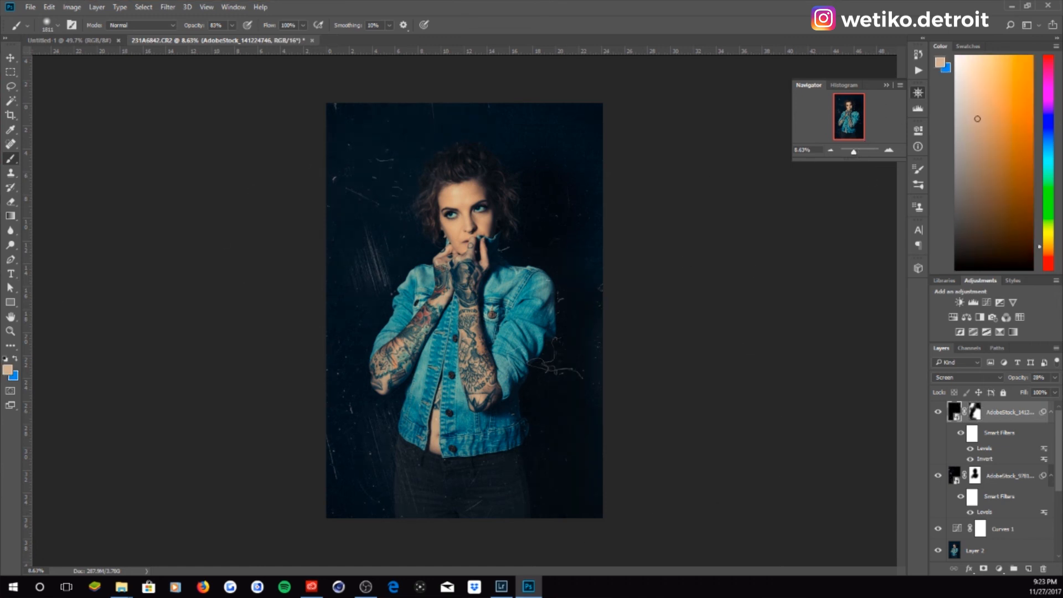
Rotate the placed AdobeStock_132741899 texture -90°, enlarge it to about 336% width and 260% height over the portrait, and commit the placement
left_click_drag(593, 314, 592, 304)
left_click_drag(671, 395, 689, 194)
left_click_drag(517, 230, 284, 76)
left_click_drag(665, 379, 703, 522)
mouse_move(534, 451)
left_mouse_down()
mouse_move(501, 463)
mouse_move(512, 466)
left_mouse_up()
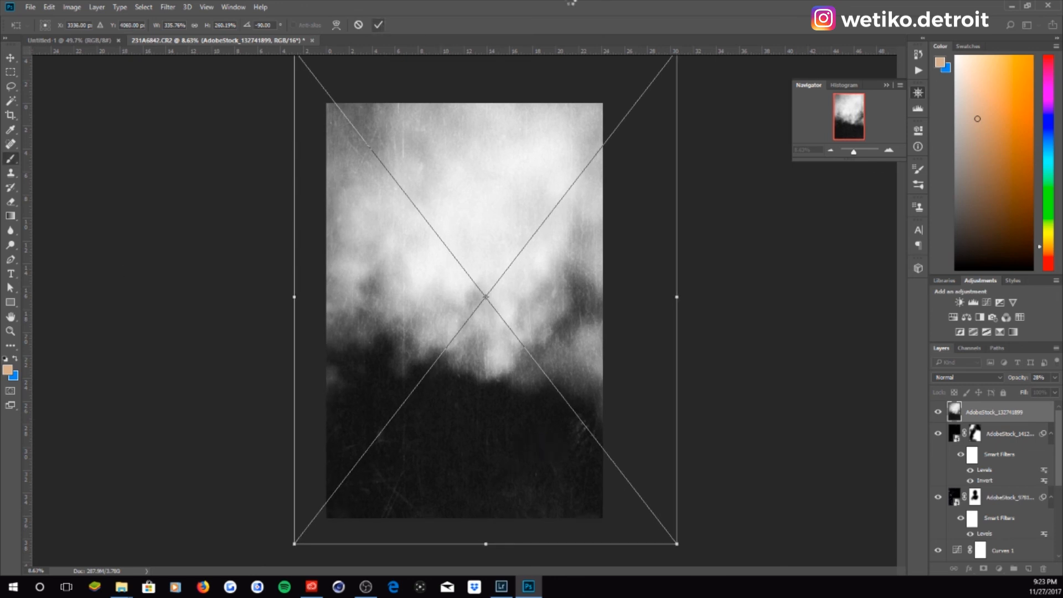
key("Return")
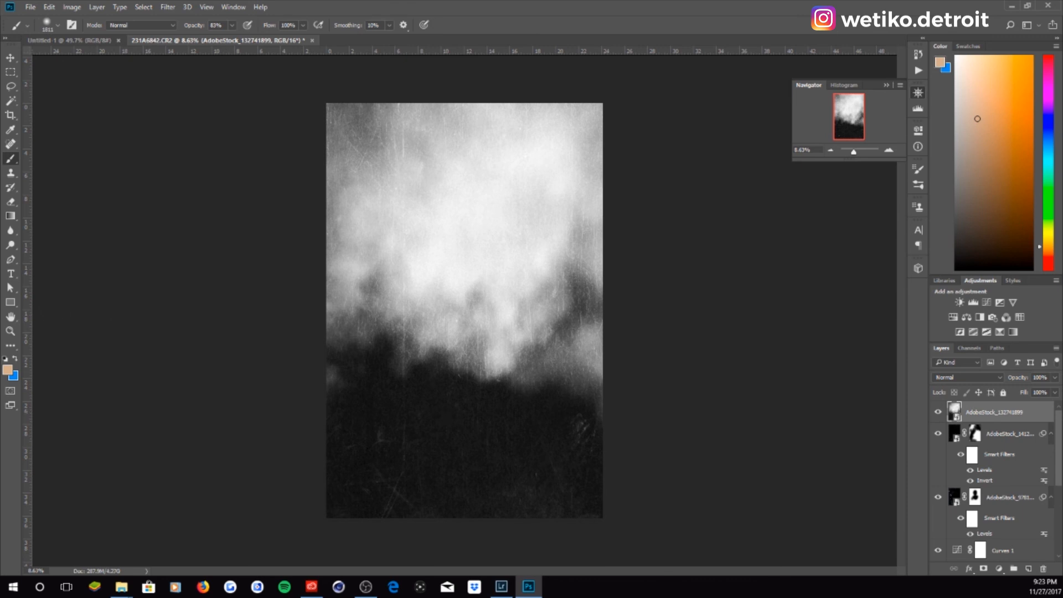
Start a Gradient Map adjustment on the AdobeStock_132741899 texture
left_click(72, 7)
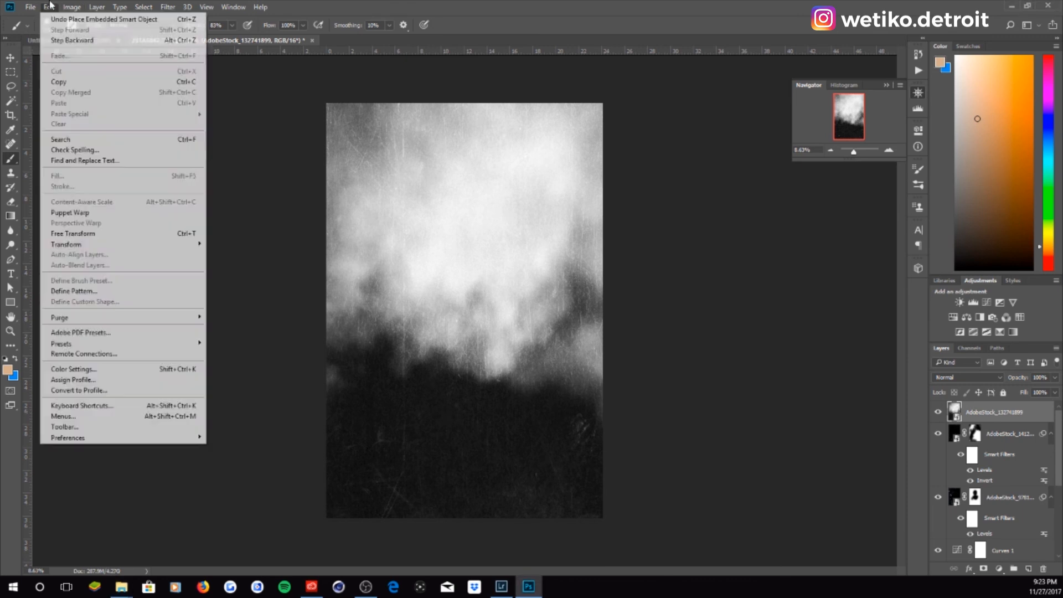
mouse_move(97, 35)
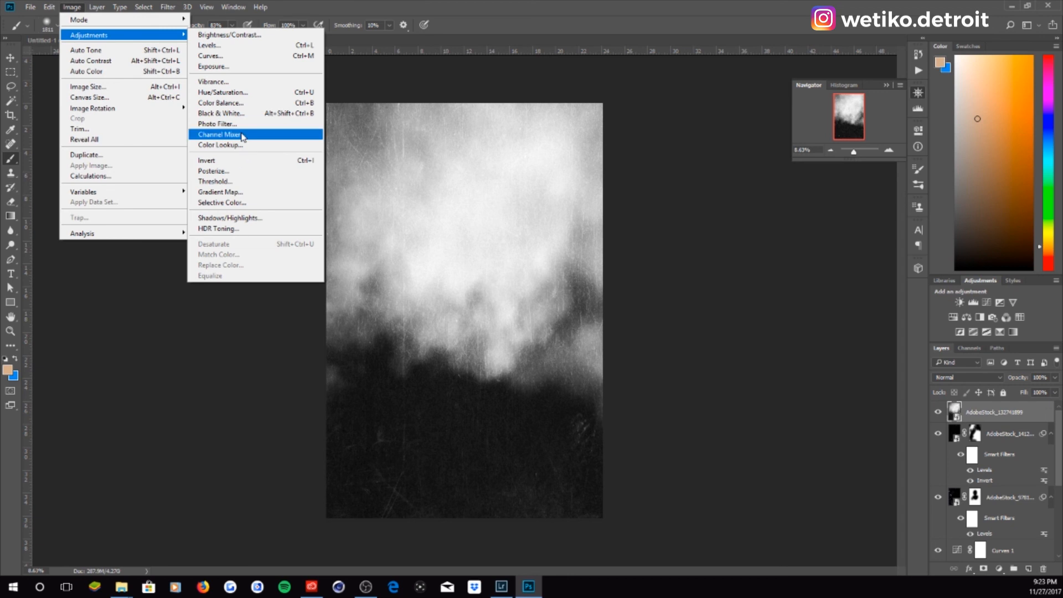
left_click(233, 192)
left_click(464, 195)
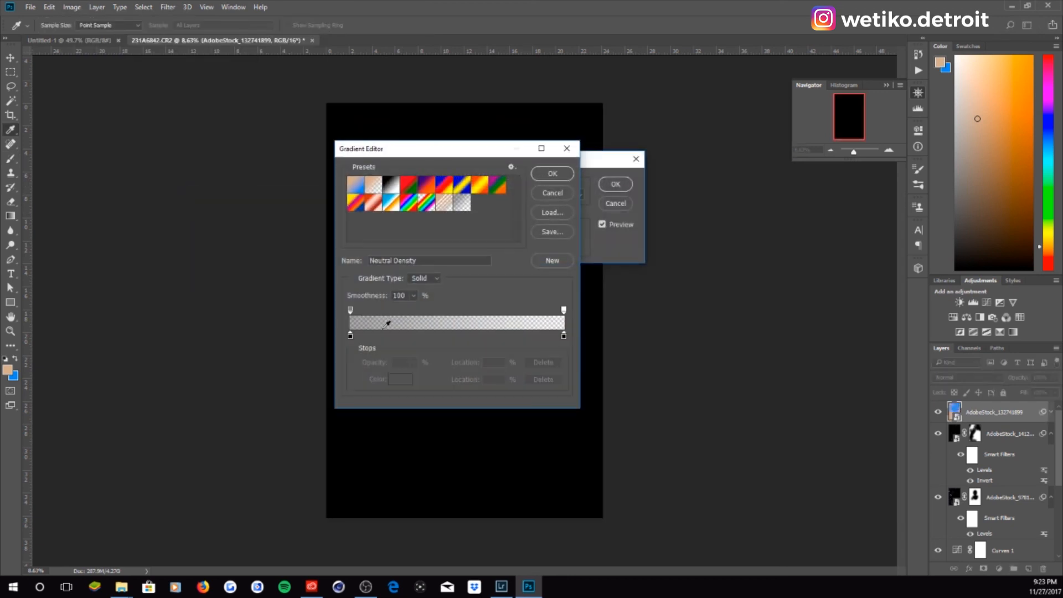
left_click(351, 335)
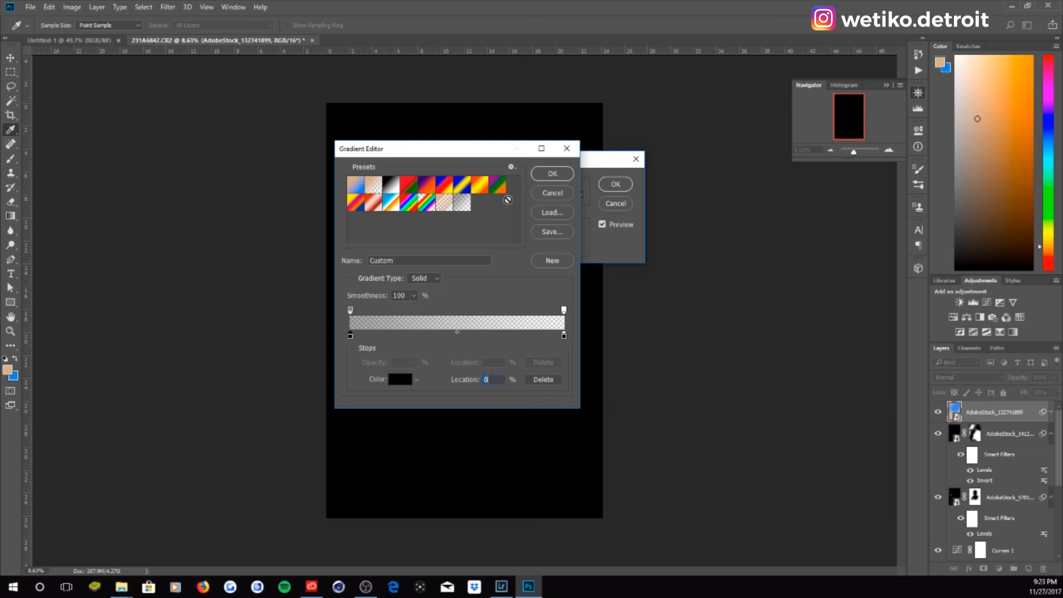
left_click(540, 195)
left_click(455, 196)
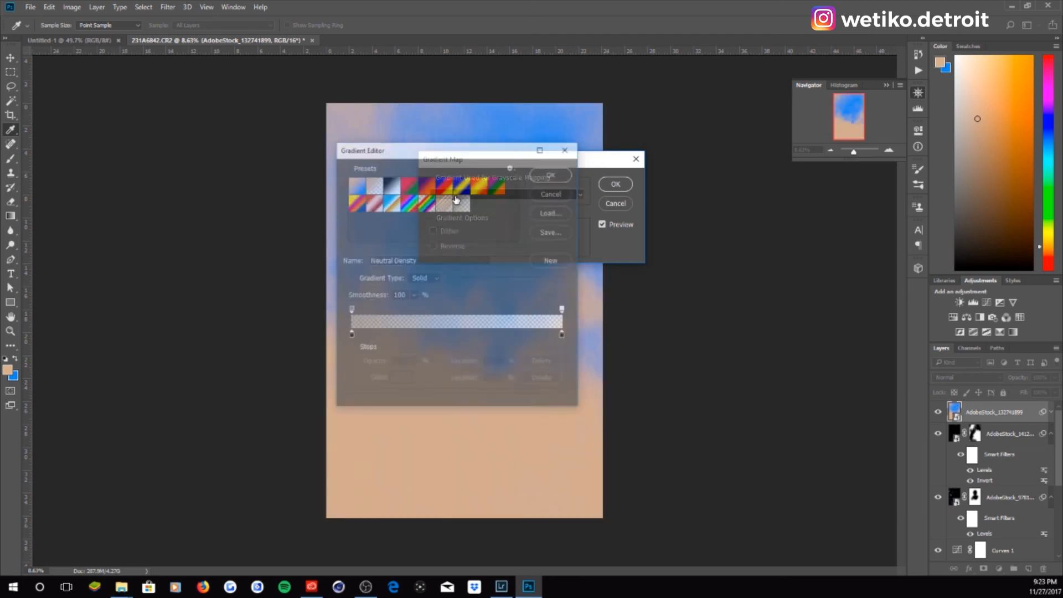
left_click(546, 194)
Edit the gradient map's gradient and set its starting color stop to cyan aaffff
left_click(500, 197)
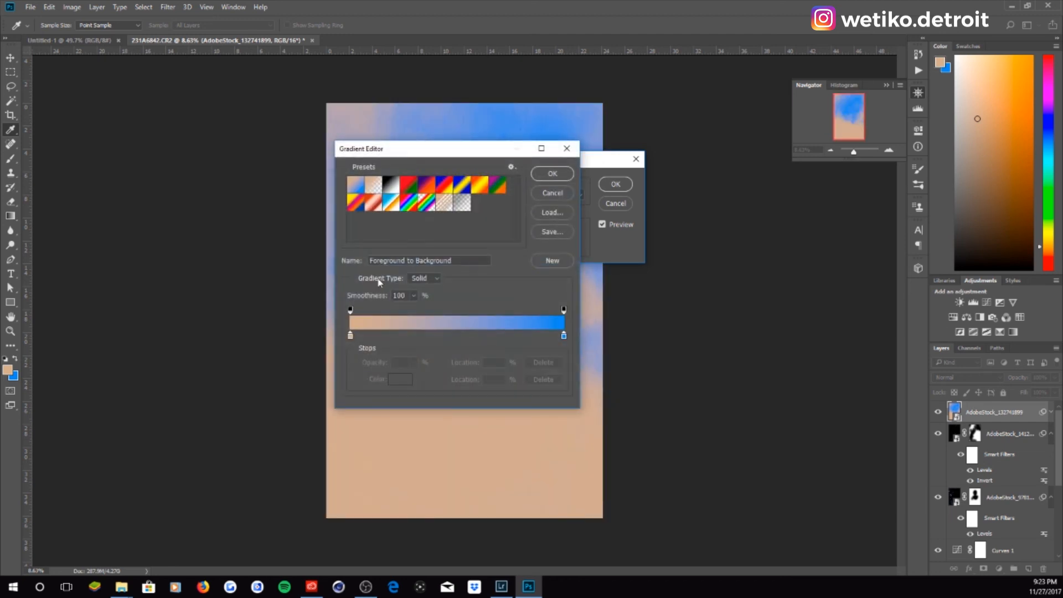
left_click(350, 335)
double_click(349, 336)
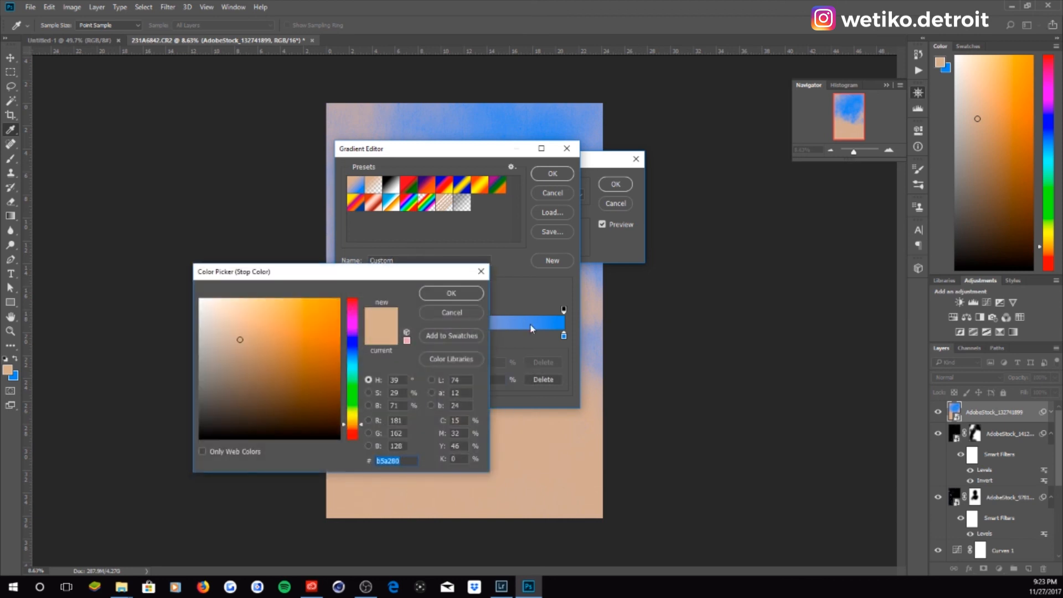
type("aaffff")
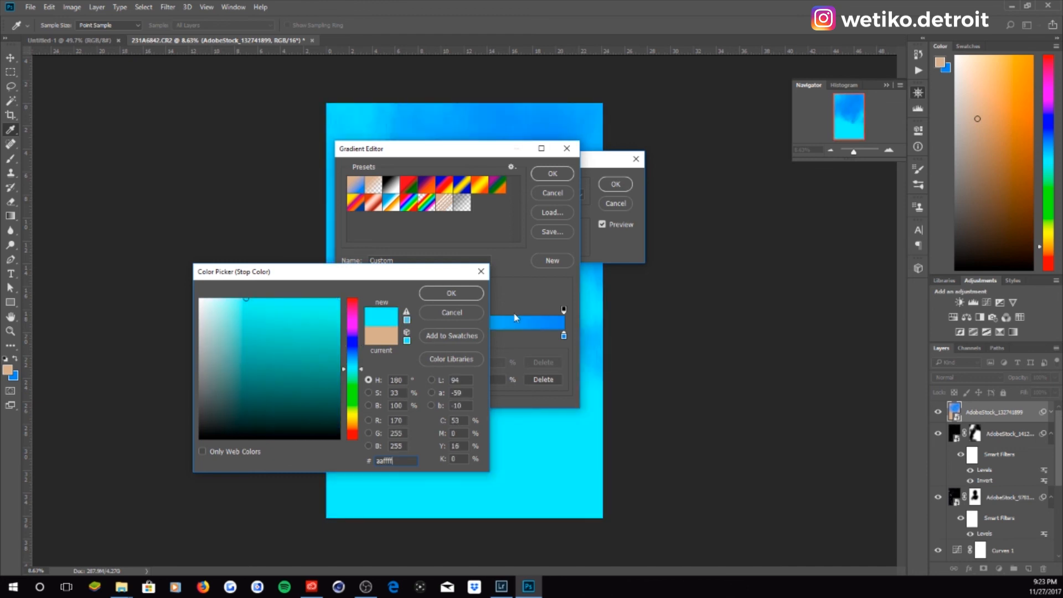
left_click(453, 293)
Set the gradient's end color stop to black 000000 and accept the edited gradient
left_click(565, 337)
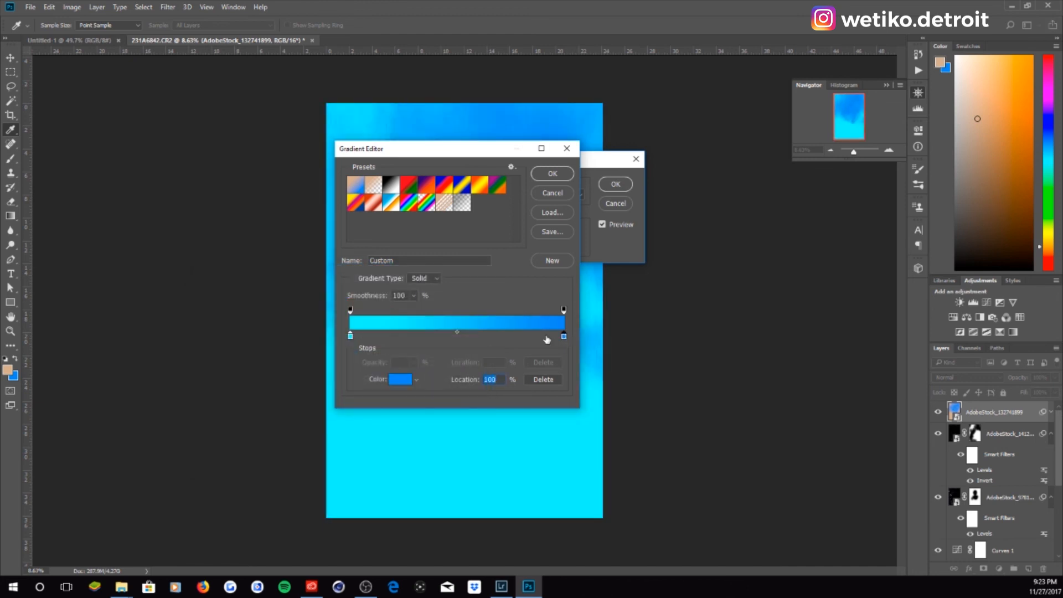
double_click(564, 337)
left_click_drag(270, 310, 361, 486)
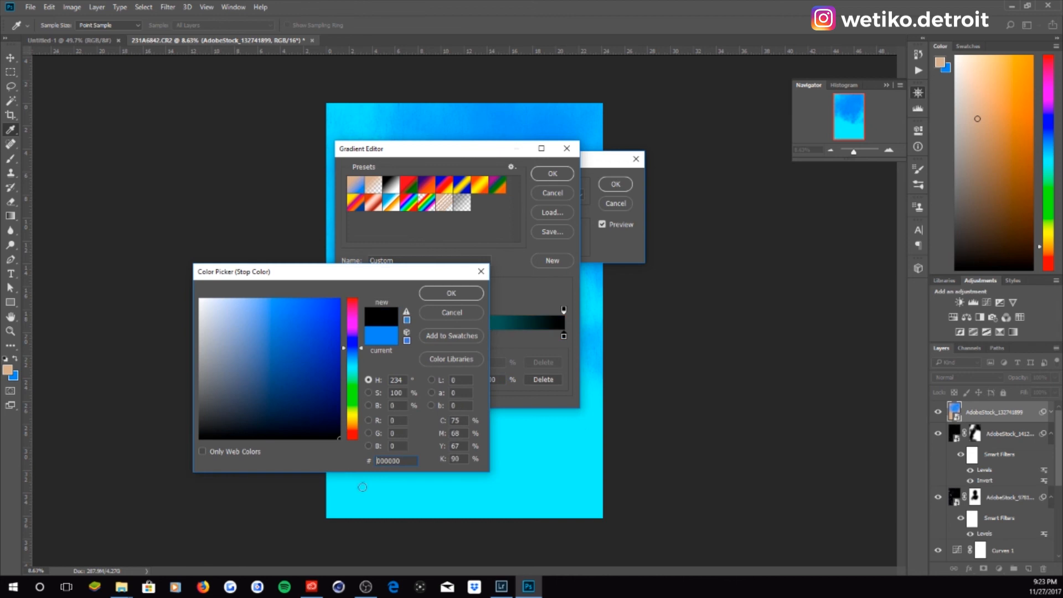
left_click(453, 293)
left_click(552, 174)
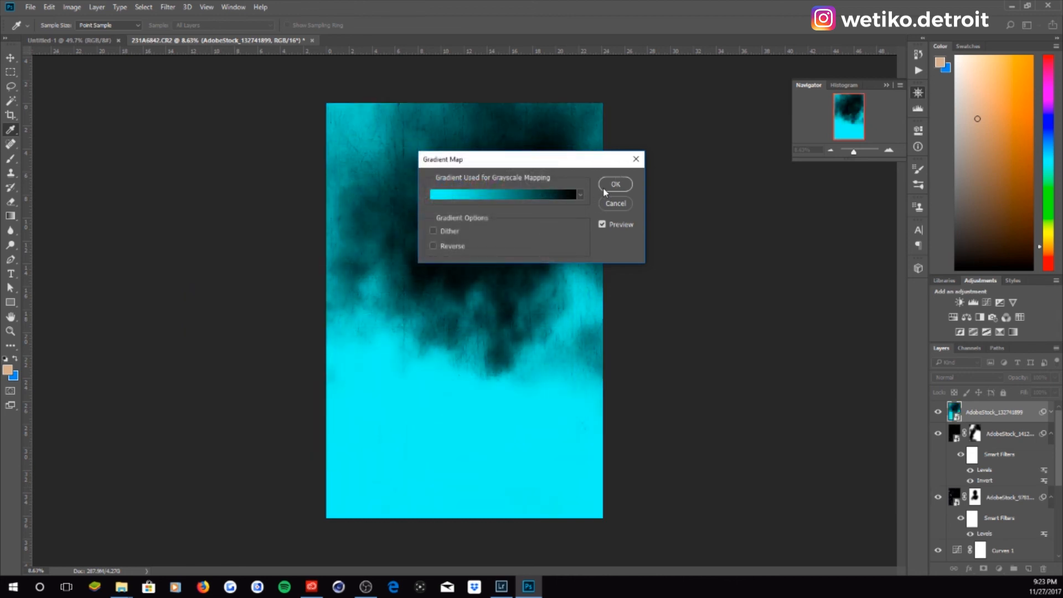
Move the gradient's black color stop to 60% location and apply the gradient map to the texture
left_click(545, 195)
left_click_drag(563, 335, 479, 336)
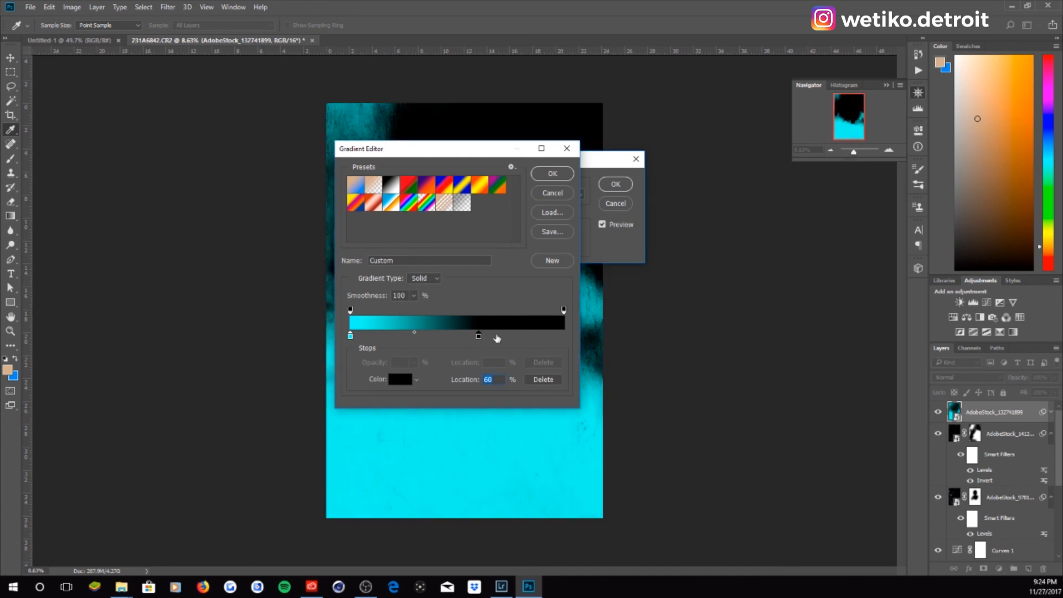
left_click(540, 177)
left_click(613, 185)
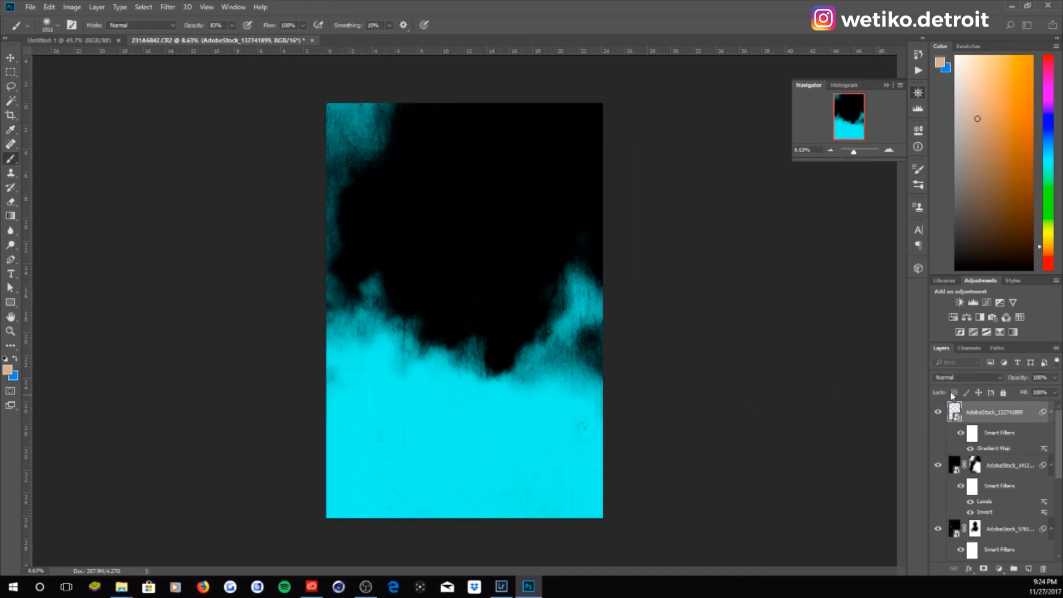
Compare lightening blend modes such as Lighten and Linear Dodge (Add) on the cyan texture, and settle on Screen
left_click(978, 377)
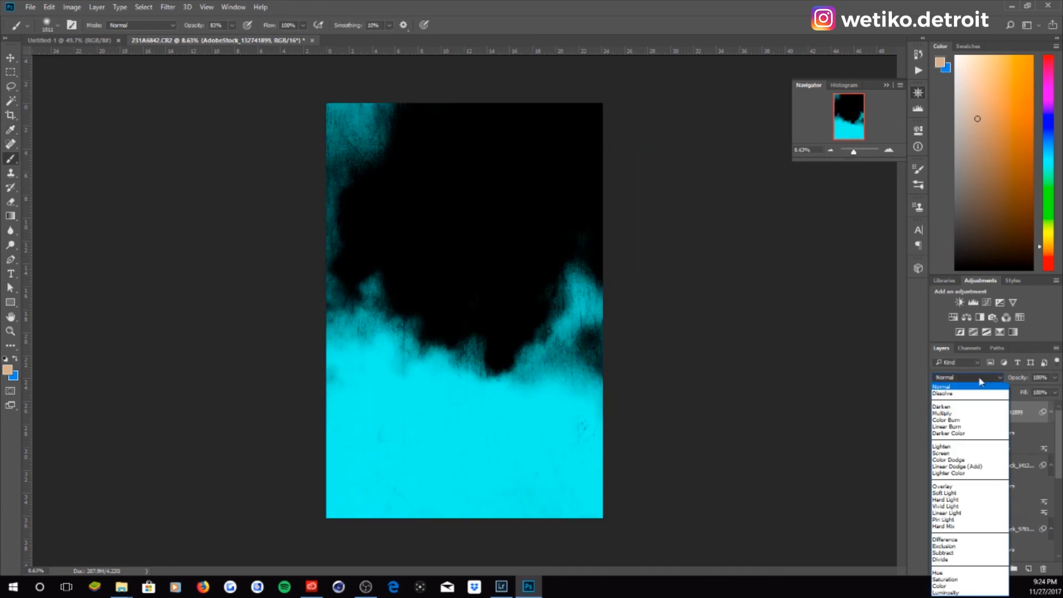
left_click(978, 453)
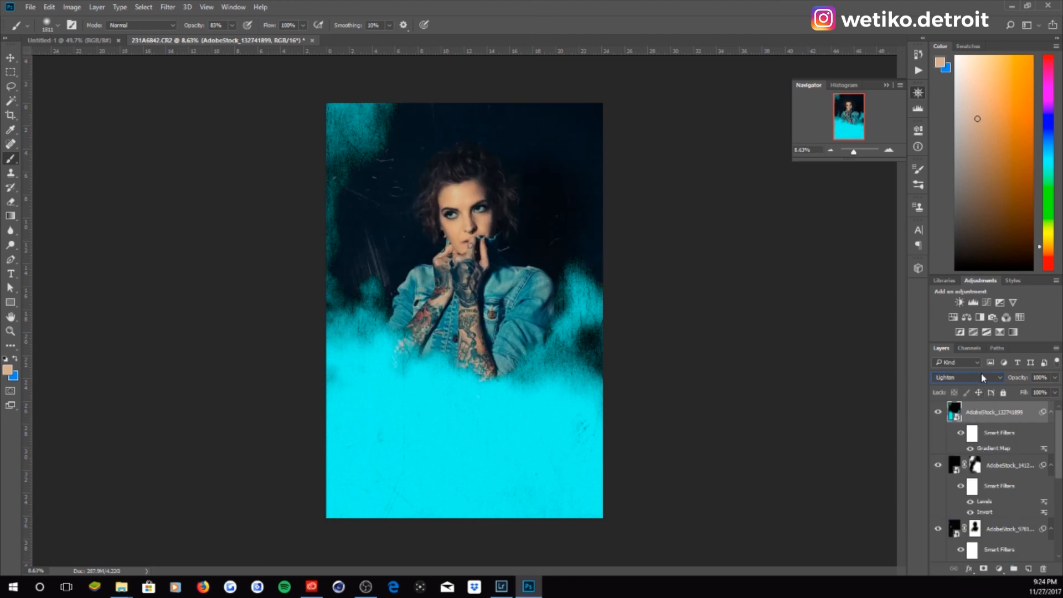
scroll(982, 376, "down", 3)
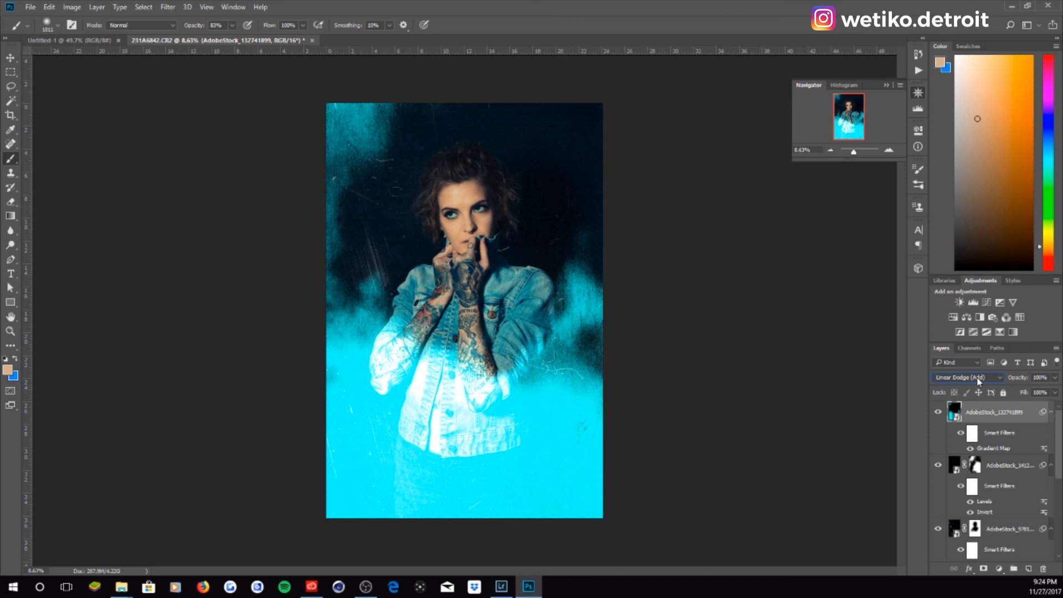
scroll(979, 380, "up", 3)
scroll(979, 379, "down", 1)
scroll(979, 380, "up", 1)
scroll(982, 378, "down", 2)
Lower the cyan texture's opacity to 7% and shift the texture downward over the portrait
left_click(1054, 378)
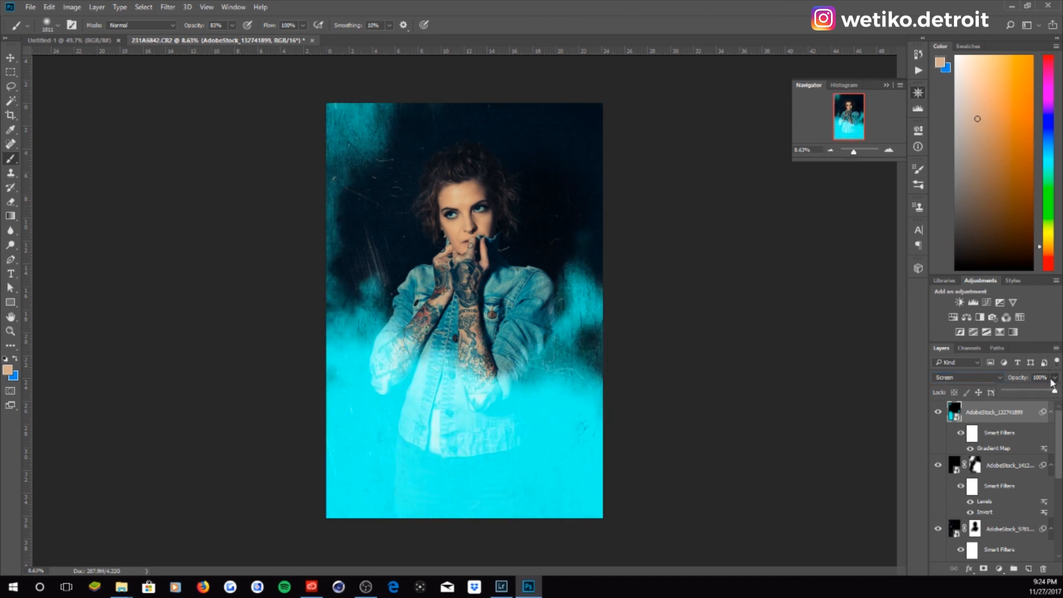
left_click_drag(1028, 391, 1009, 392)
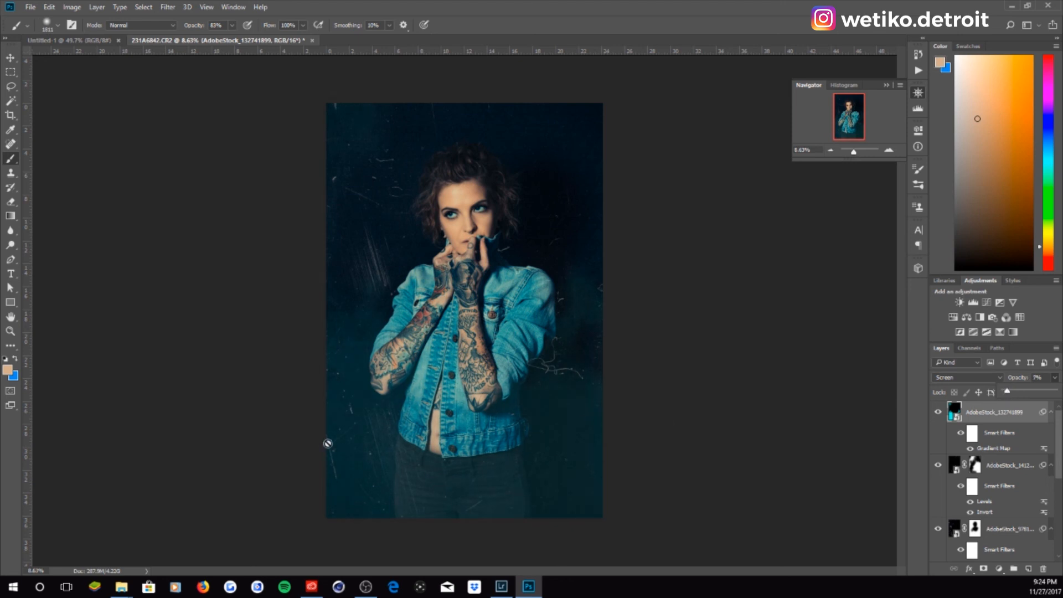
key("v")
left_click_drag(452, 270, 454, 317)
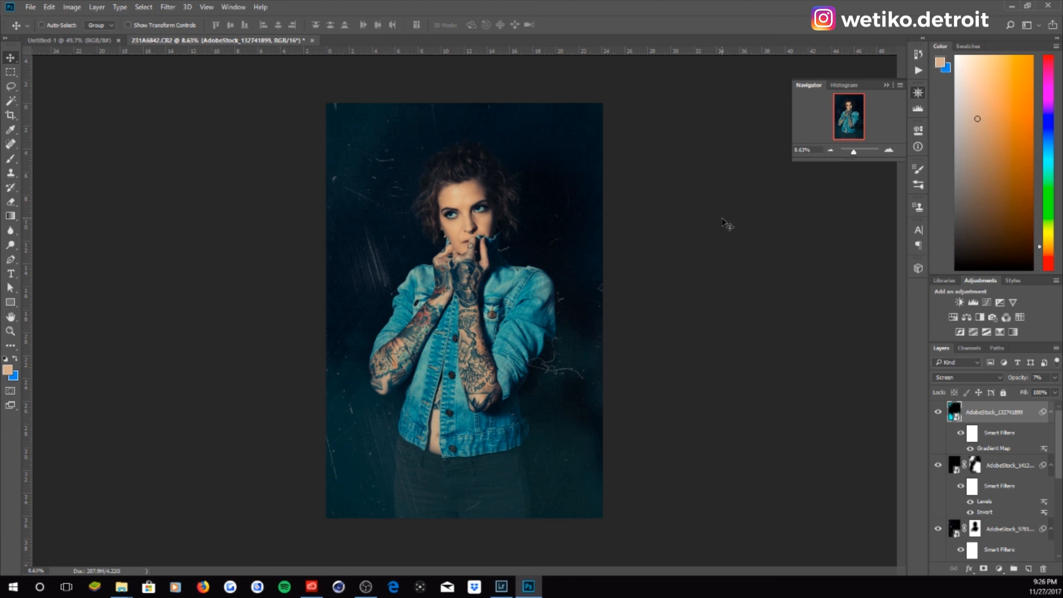
Stamp all visible layers into a new top layer and open its custom Lens Correction settings
key("ctrl+shift+alt+e")
left_click(145, 7)
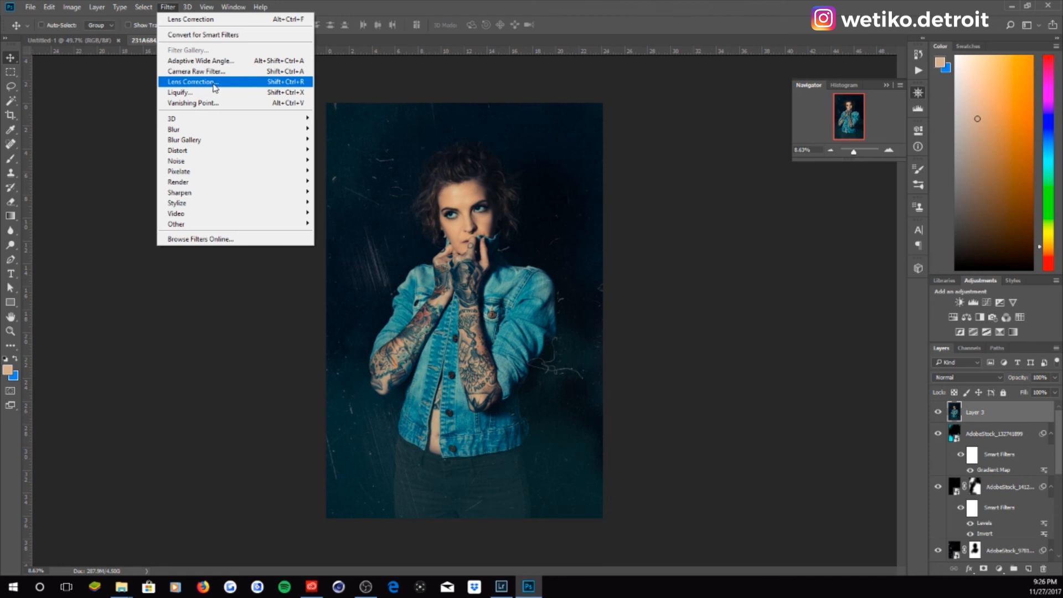
left_click(214, 83)
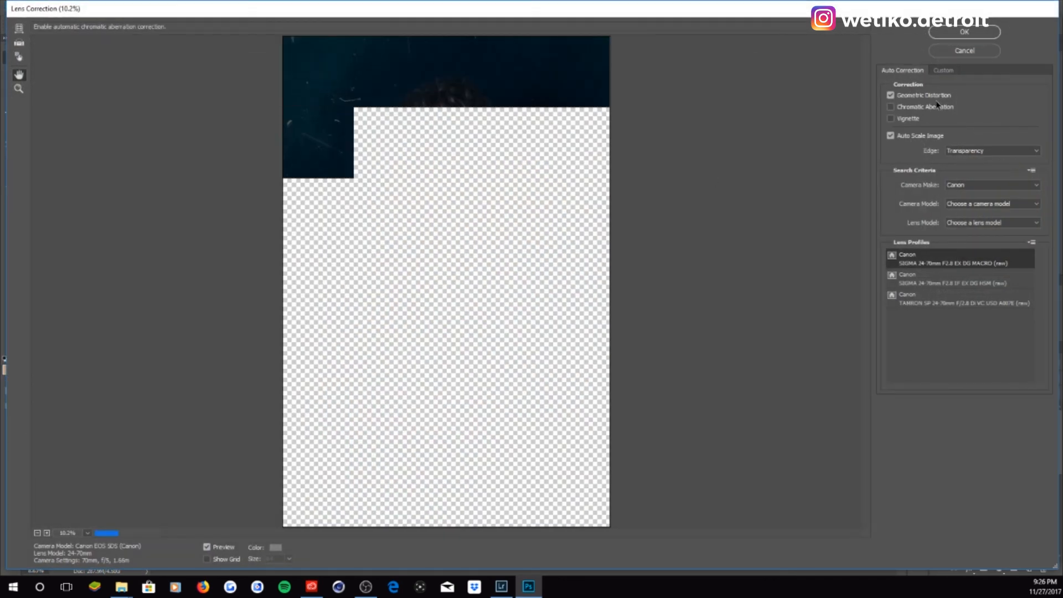
left_click(941, 69)
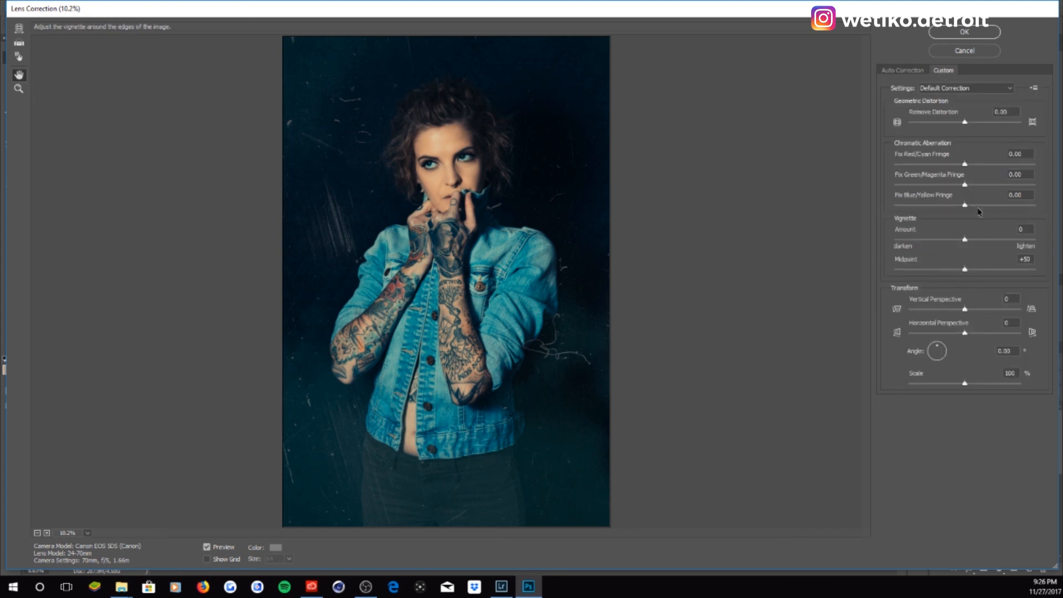
Apply chromatic aberration of +63.48 red/cyan, -30.95 green/magenta and +32.54 blue/yellow fringe to the merged layer
left_click(969, 165)
left_click(1001, 165)
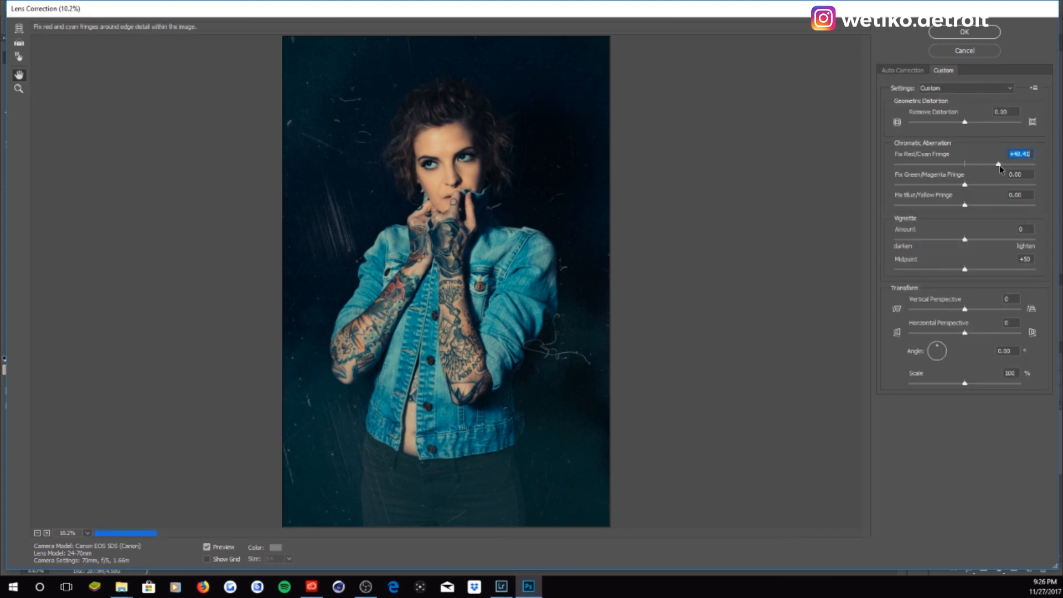
left_click_drag(965, 184, 984, 208)
left_click_drag(1002, 165, 1009, 168)
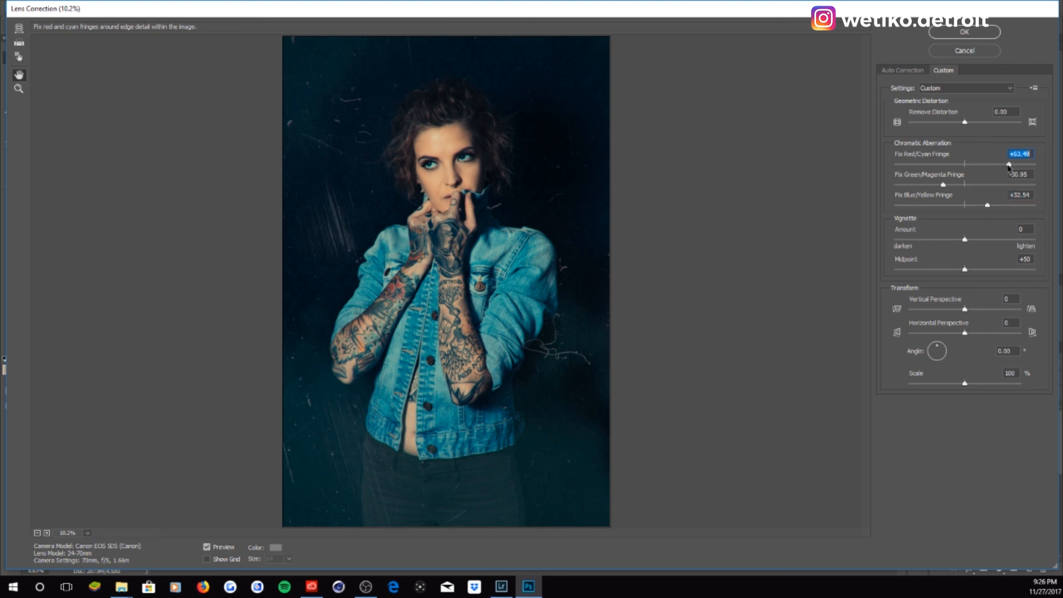
left_click(966, 32)
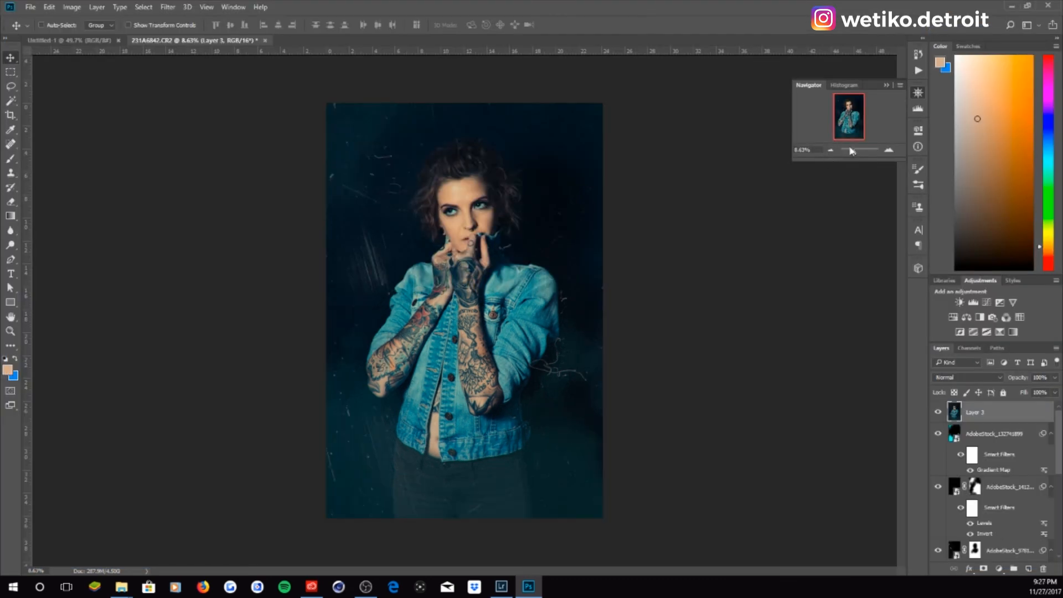
Examine the color fringing up close on the woman's face, tattooed arms and denim jacket
left_click_drag(851, 150, 858, 153)
mouse_move(855, 114)
left_mouse_down()
mouse_move(848, 126)
mouse_move(847, 107)
left_mouse_up()
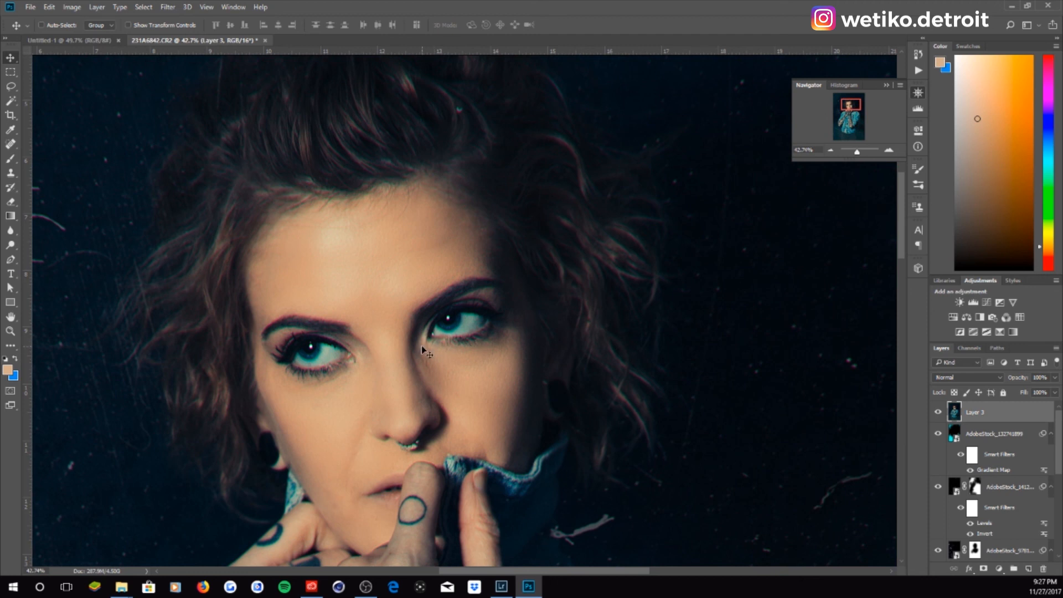
left_click_drag(854, 151, 859, 152)
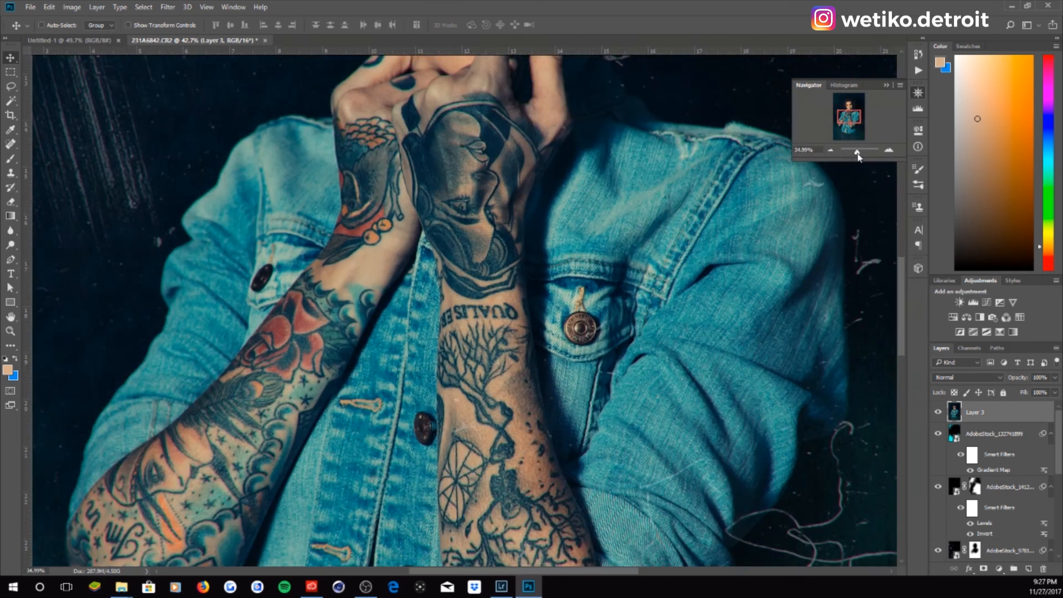